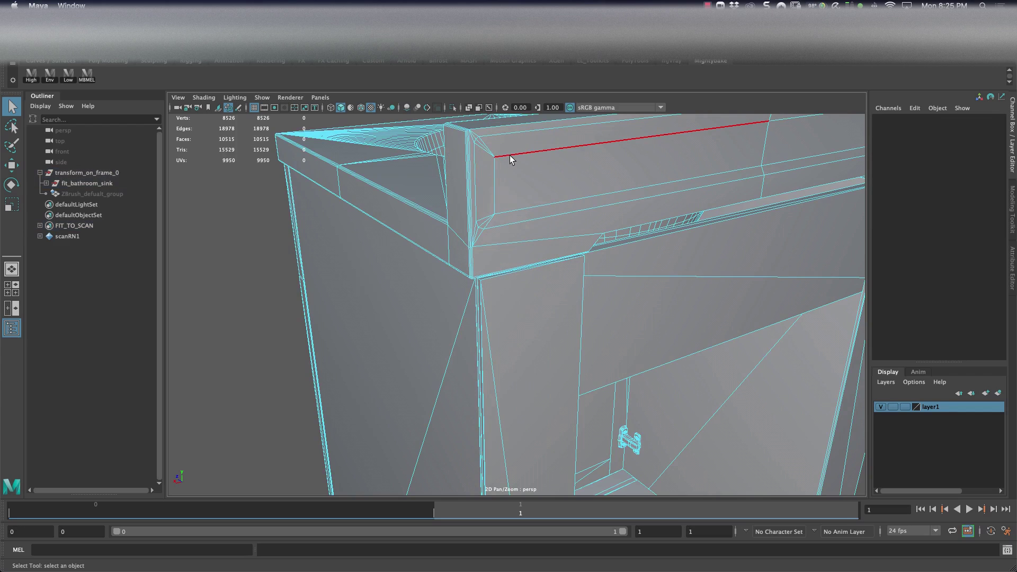
- Harden the inner edge loop of the recess on the back of the sink's backsplash and return to object mode
left_click(509, 154)
left_click(493, 179, "shift")
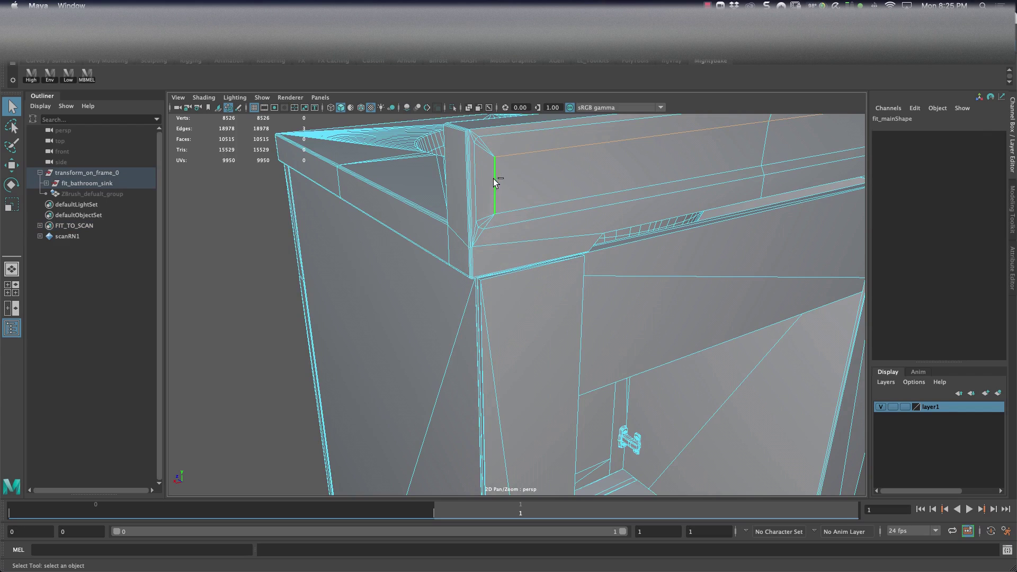
double_click(549, 196, "shift")
middle_click_drag(695, 165, 545, 196, "alt")
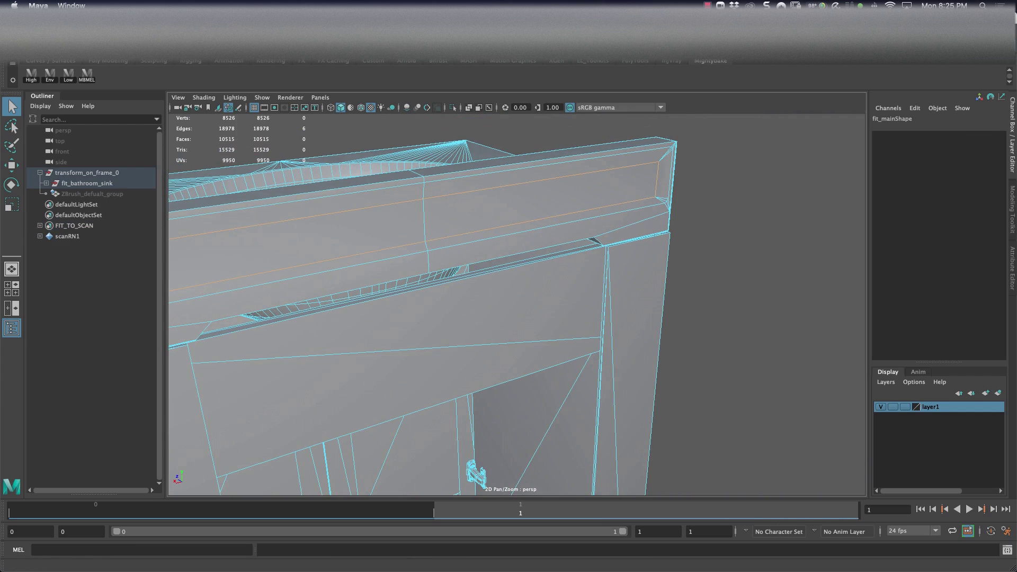
left_click(298, 29)
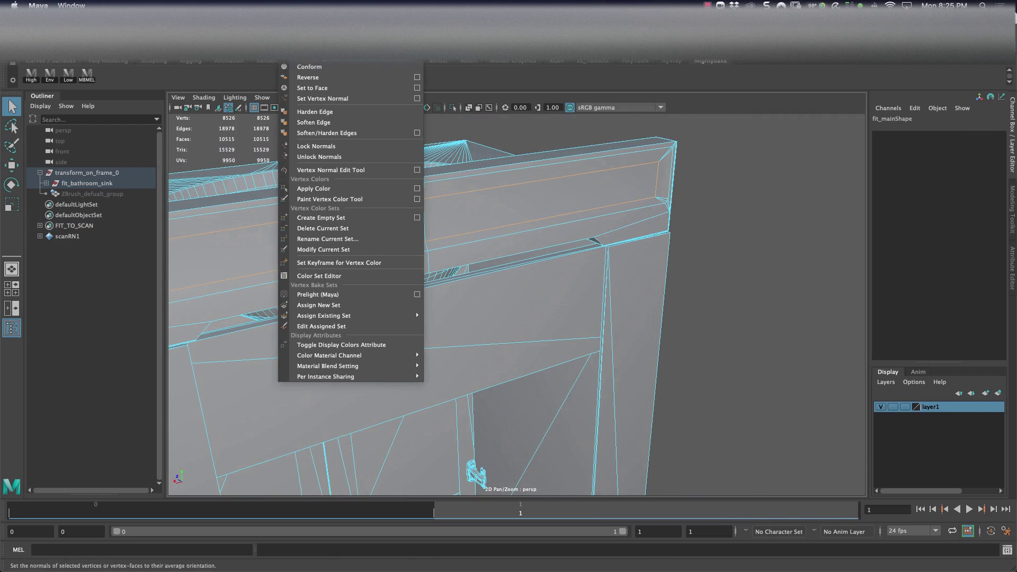
left_click(339, 112)
left_click(721, 170)
left_click_drag(689, 176, 588, 190, "alt")
right_click(337, 166)
left_click(389, 148)
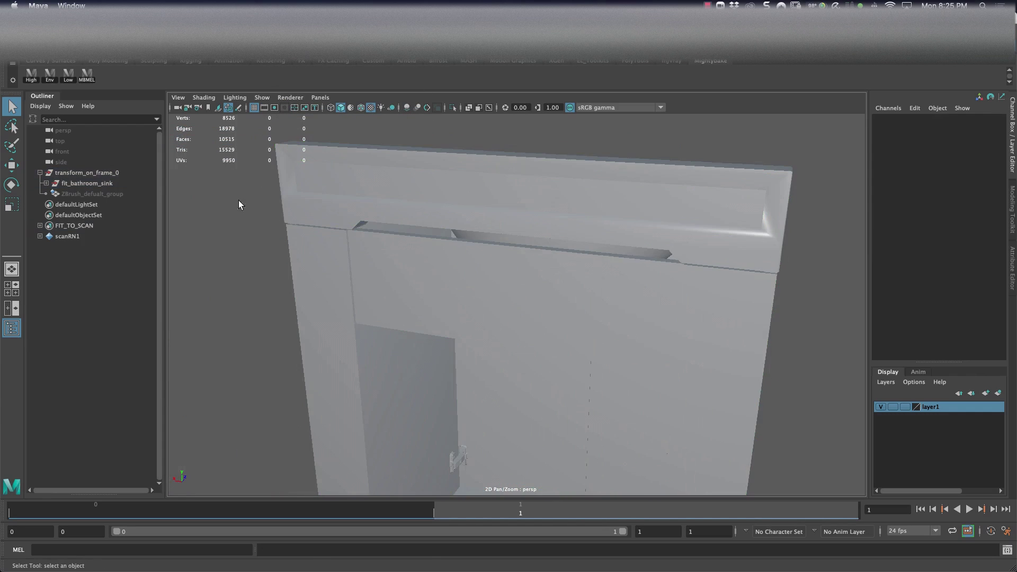
left_click_drag(243, 198, 481, 200, "alt")
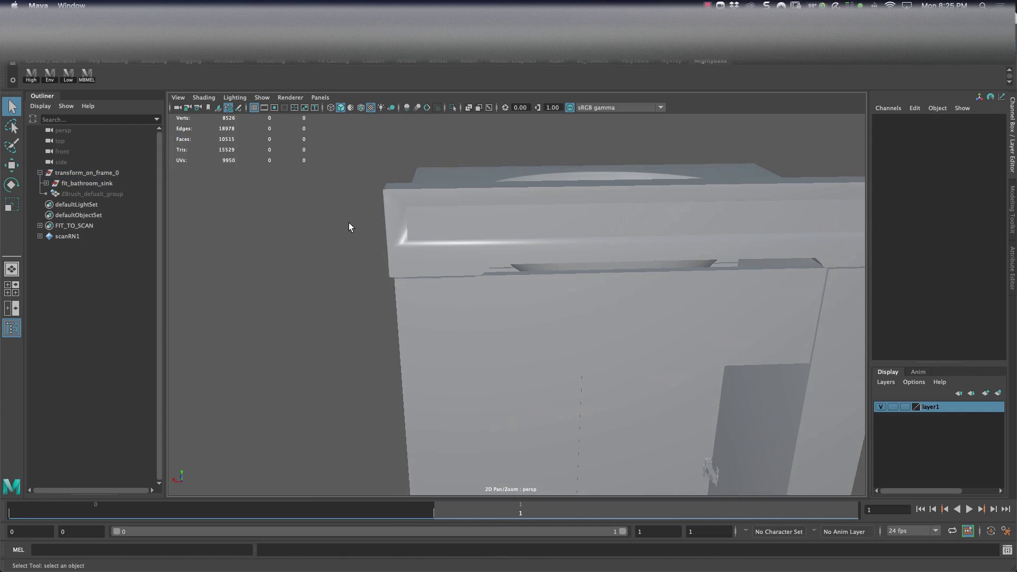
key("super+Tab")
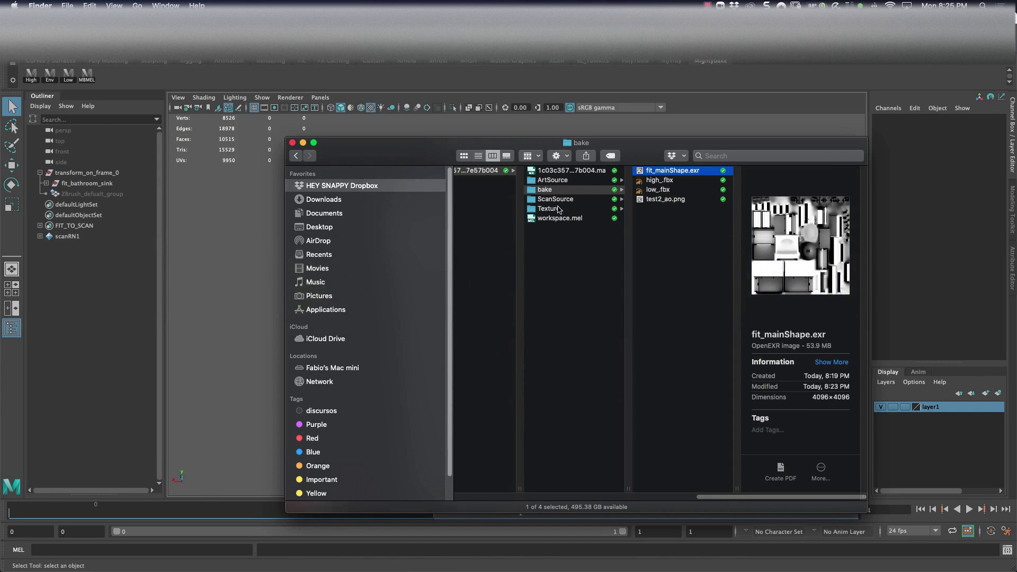
left_click(573, 200)
left_click(689, 171)
left_click(769, 181)
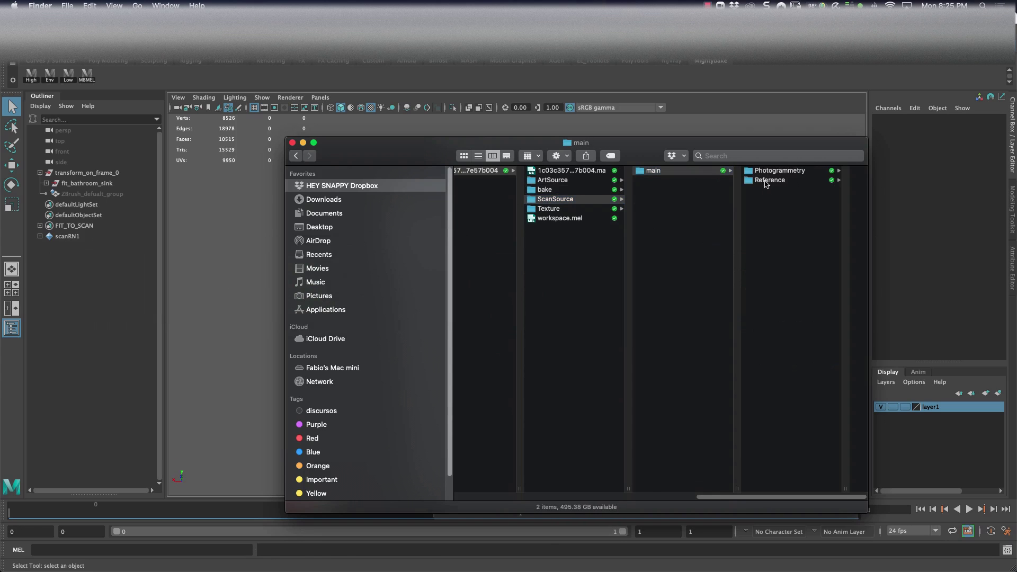
left_click(792, 181)
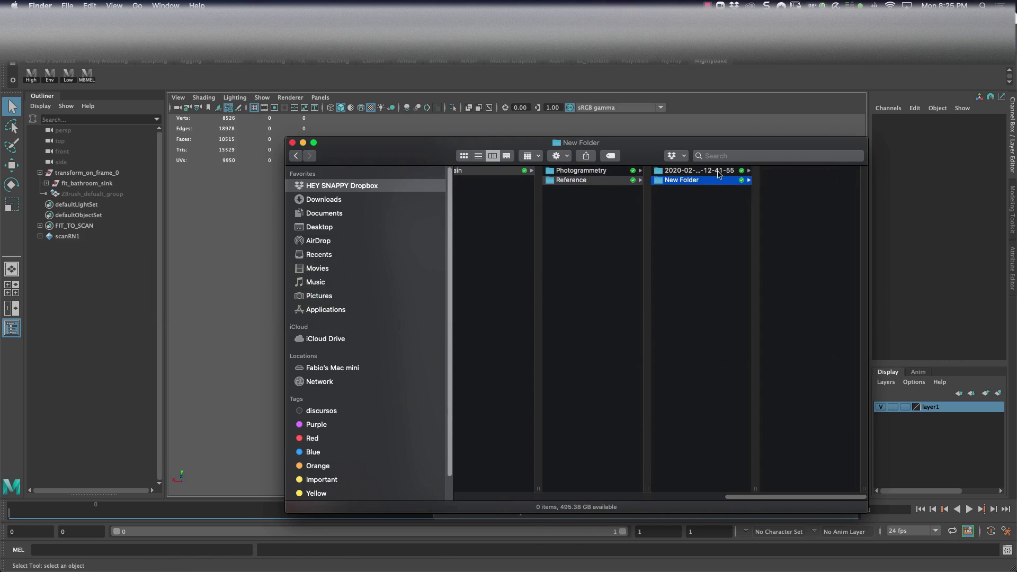
left_click(718, 171)
- Preview the vanity reference photos from CD-5367-10541.jpg through CD-5367-10555.jpg
left_click(789, 238)
key("space")
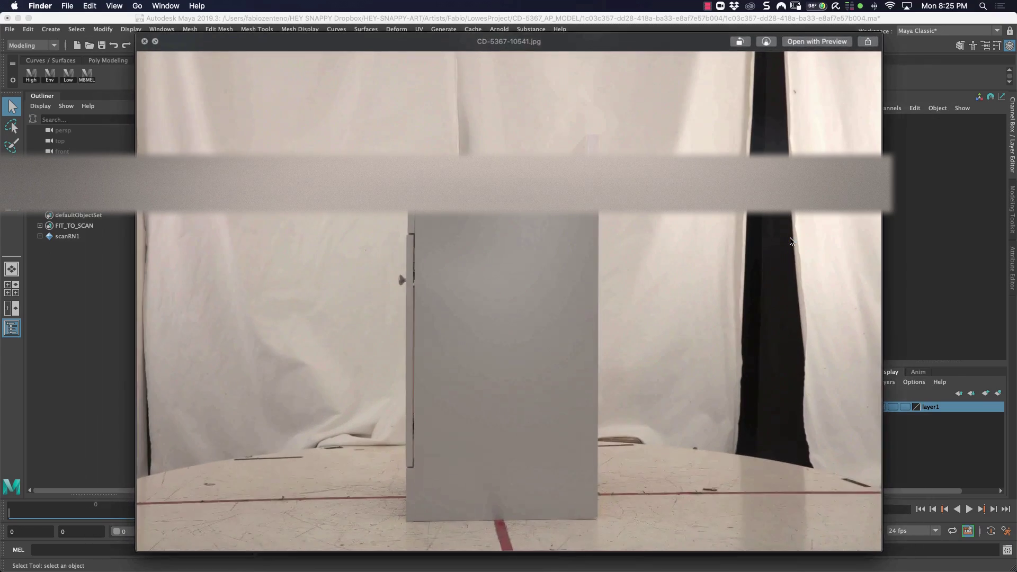
key("Down")
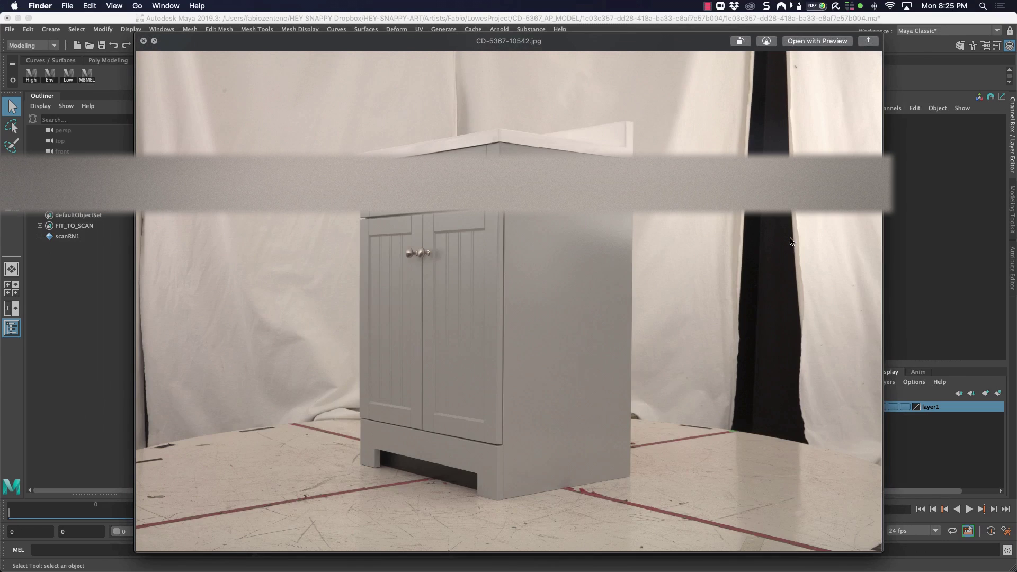
key("Down")
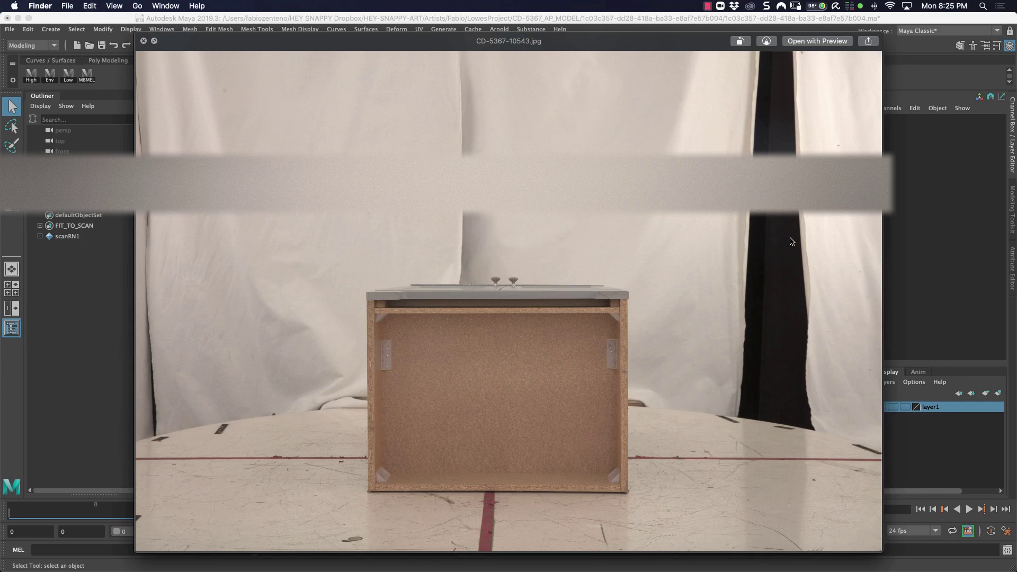
key("Down")
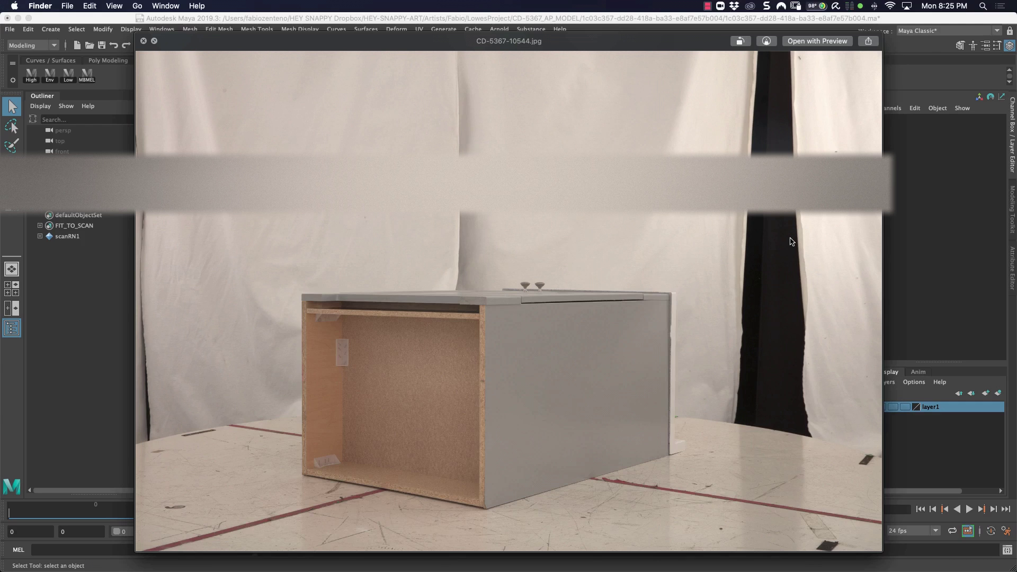
key("Down")
key("Down")
key("Down")
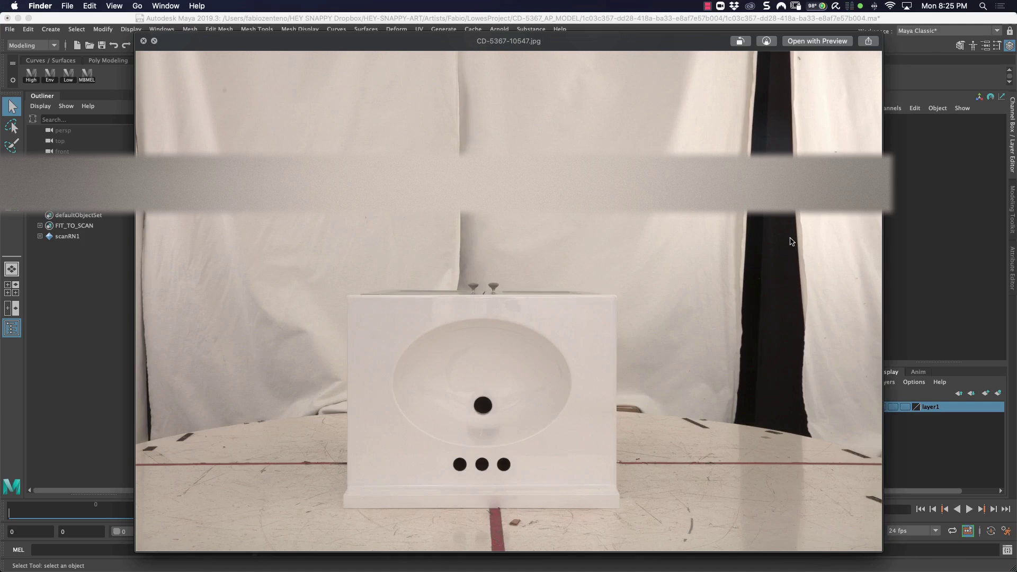
key("Down")
key("Down")
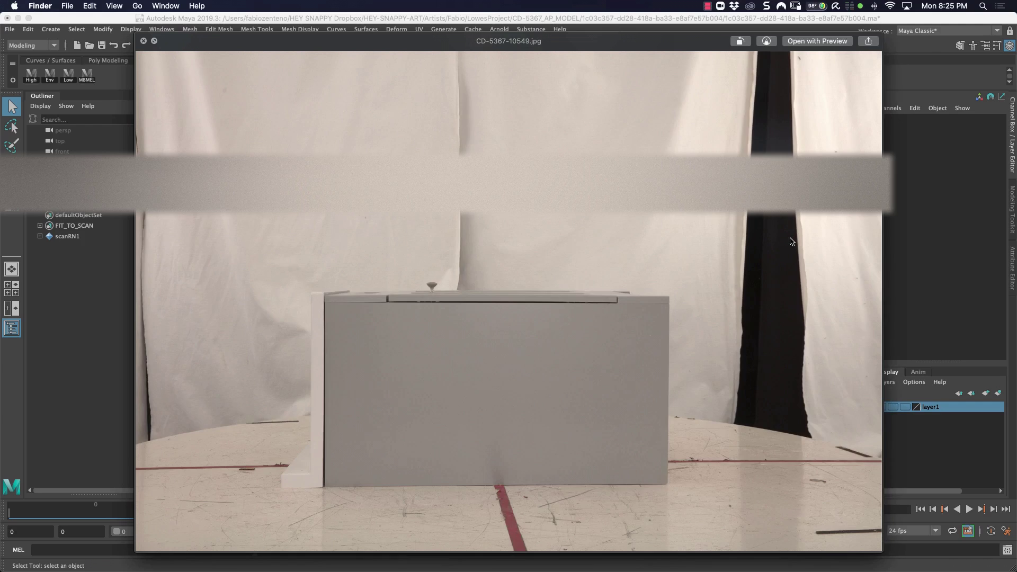
key("Down")
key("Down")
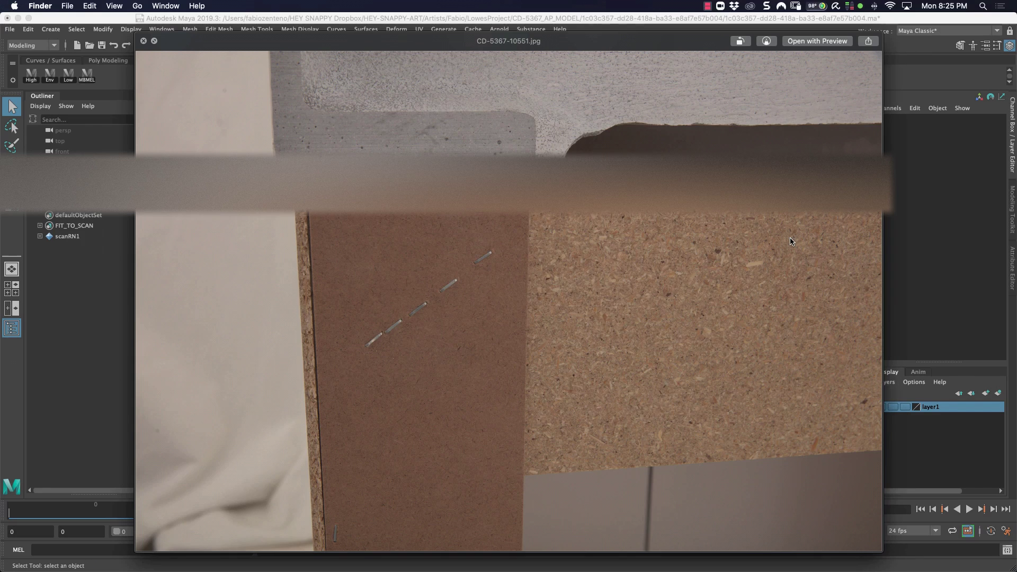
key("Down")
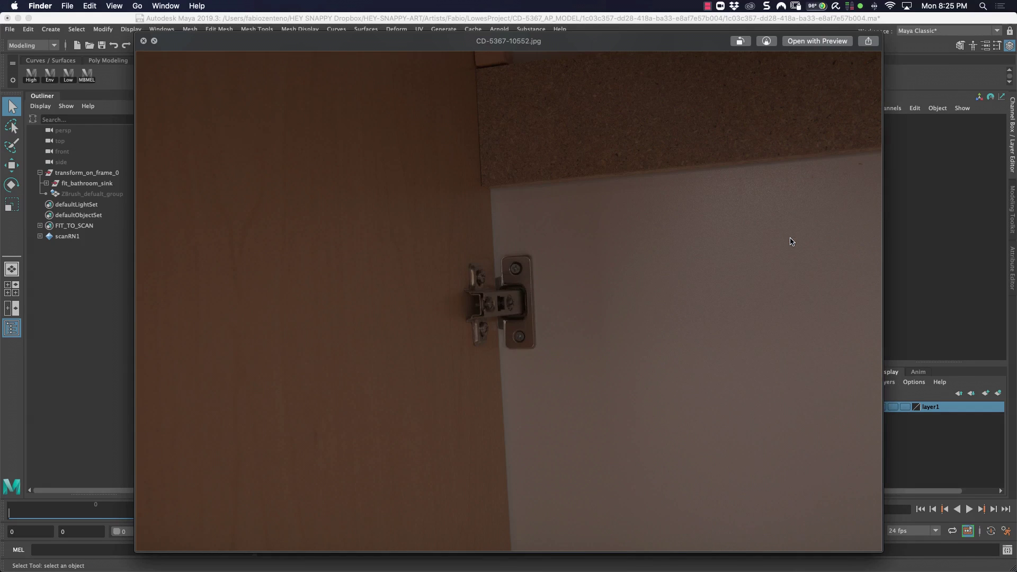
key("Down")
key("Down")
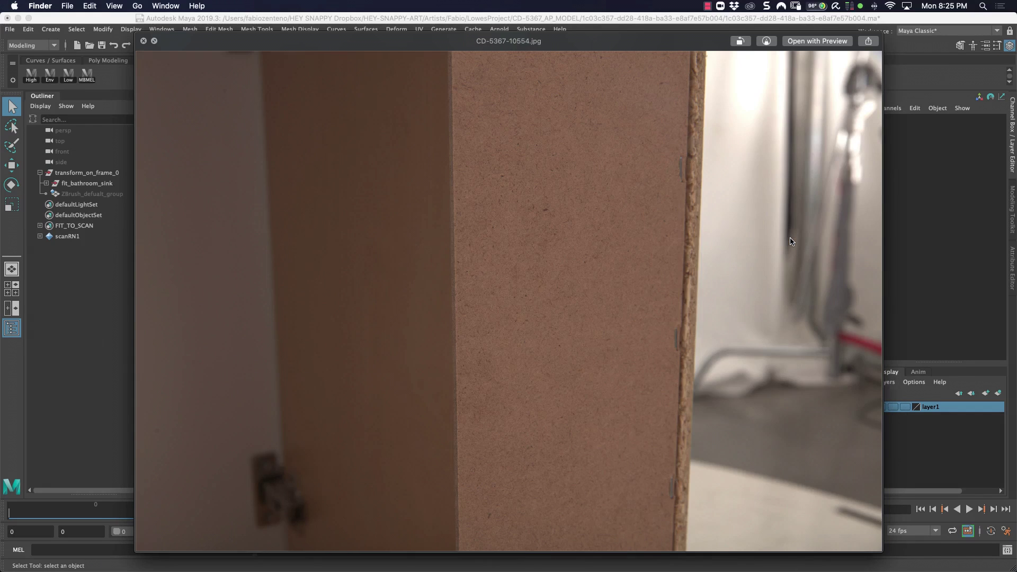
key("Down")
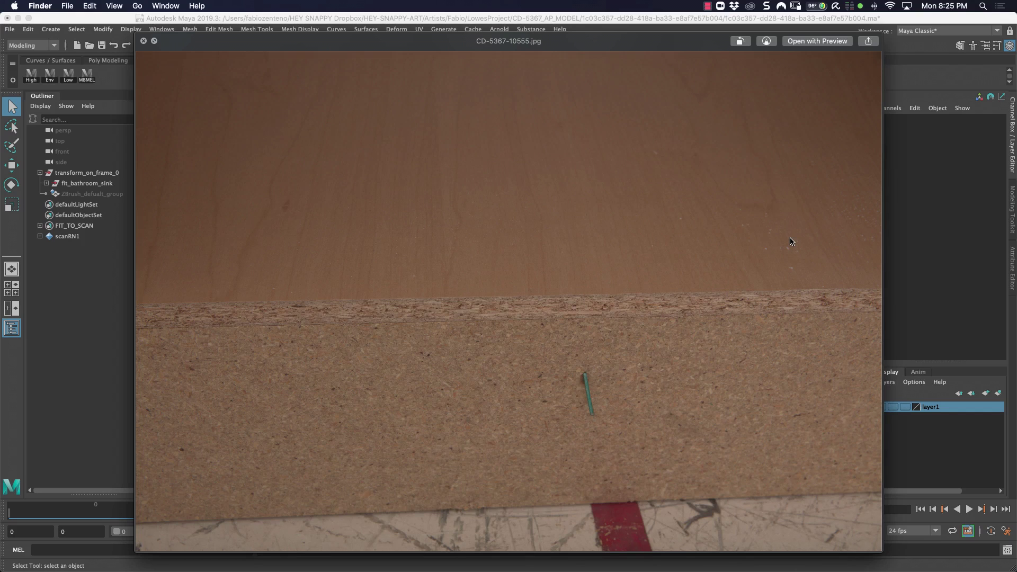
key("space")
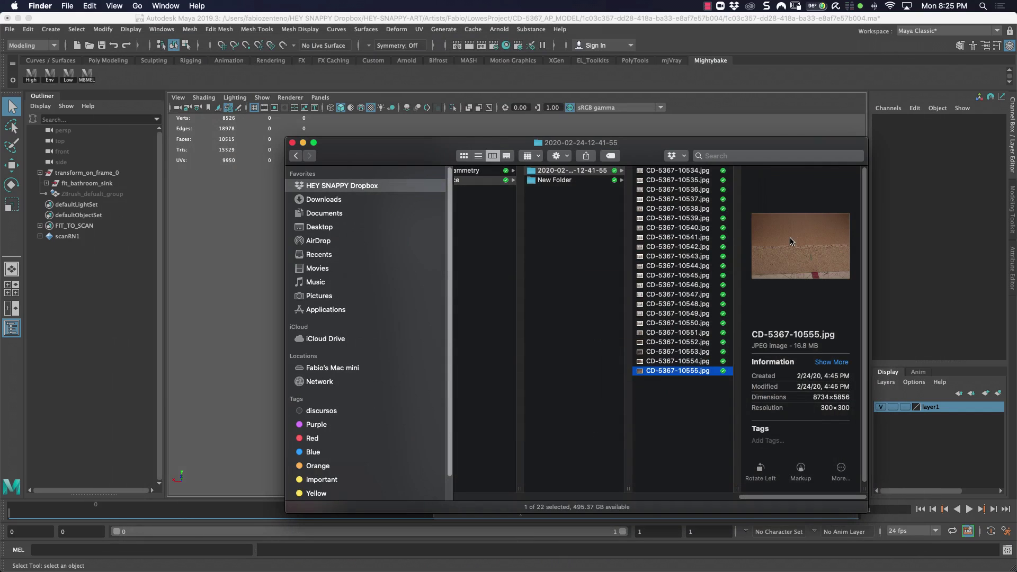
- Preview photos CD-5367-10534.jpg to CD-5367-10538.jpg and compare the backsplash's rear recess with the model in Maya
left_click(704, 171)
key("space")
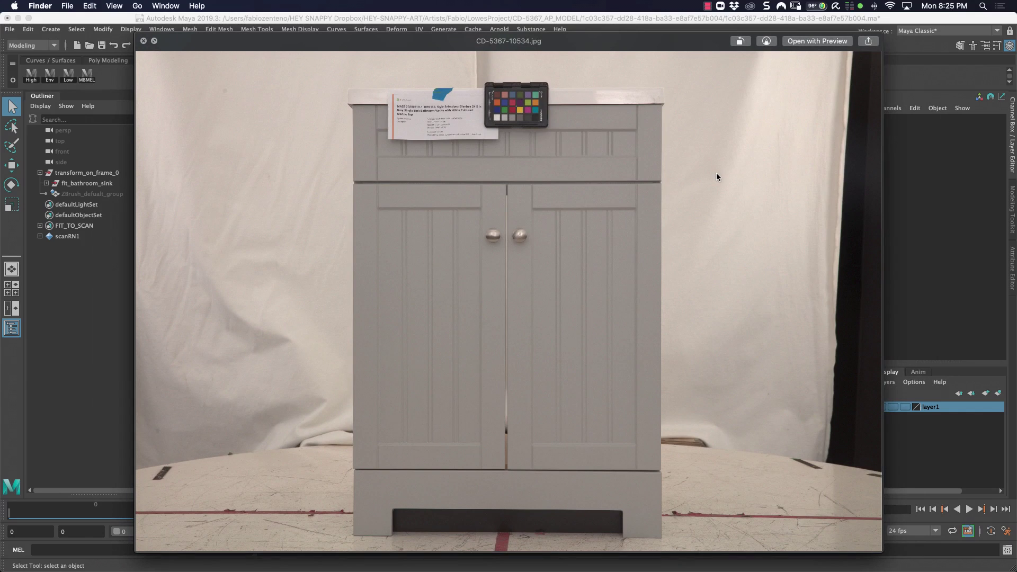
key("Down")
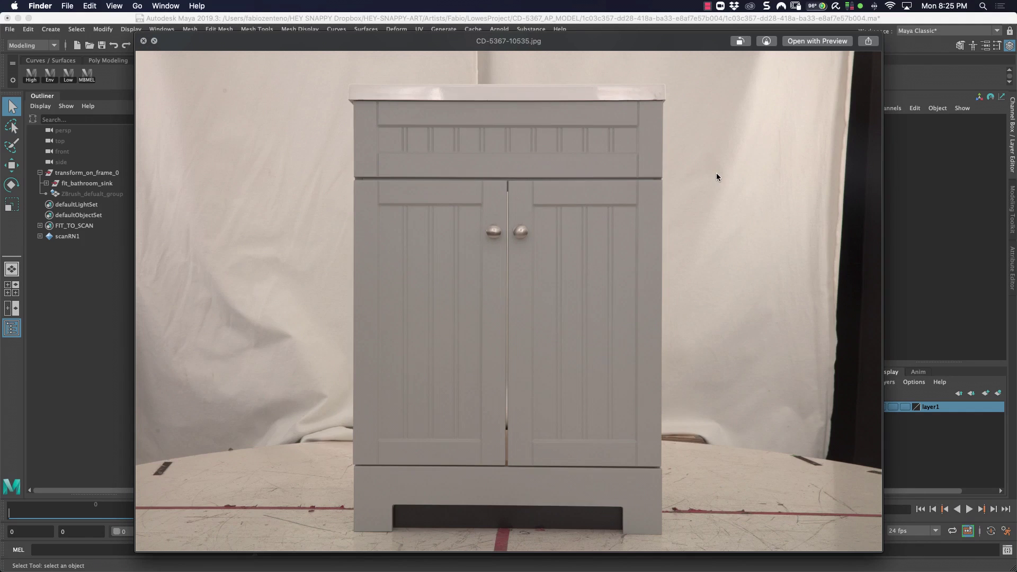
key("Down")
key("Down")
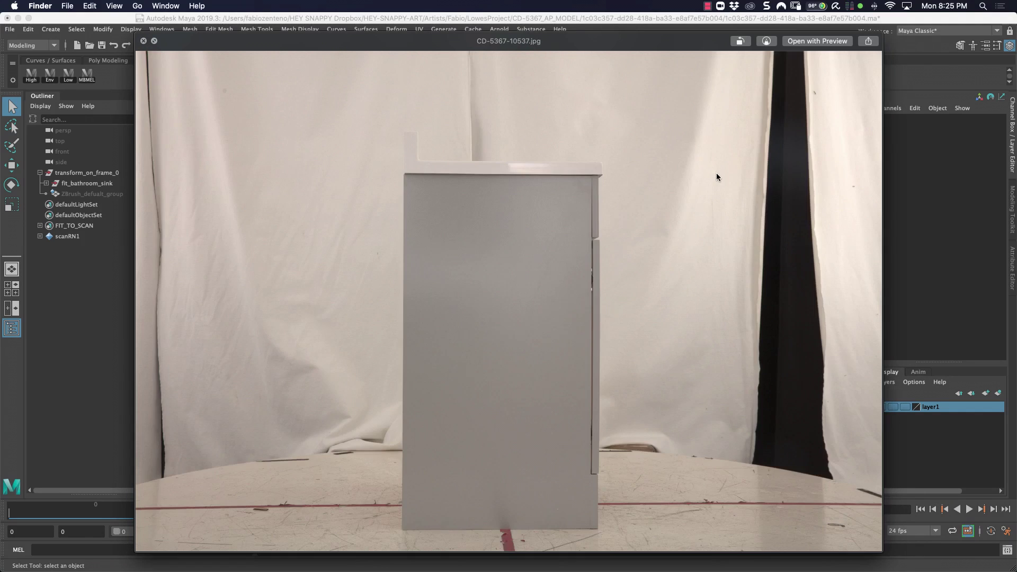
key("Down")
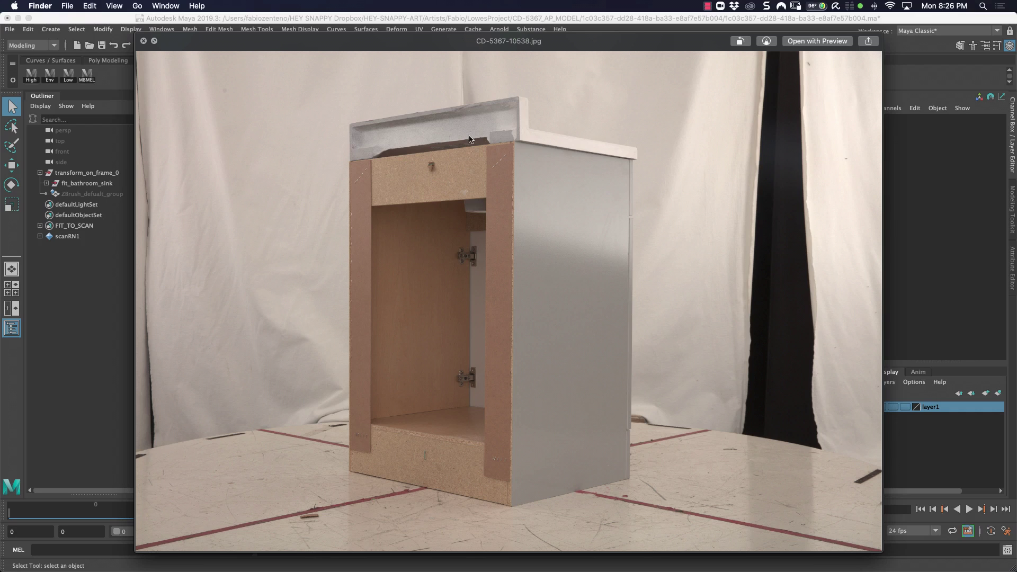
key("super+Tab")
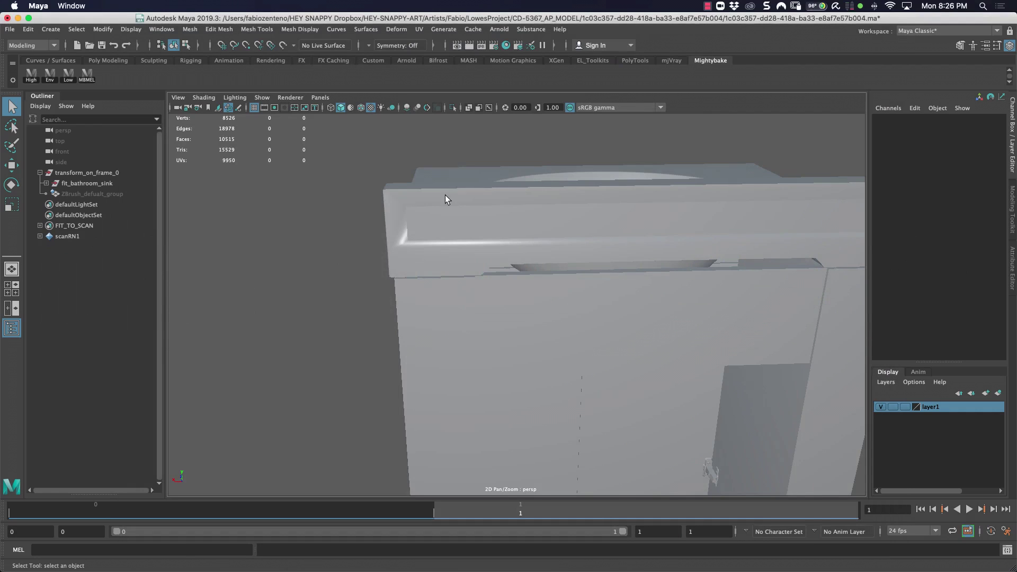
left_click(445, 199)
key("super+Tab")
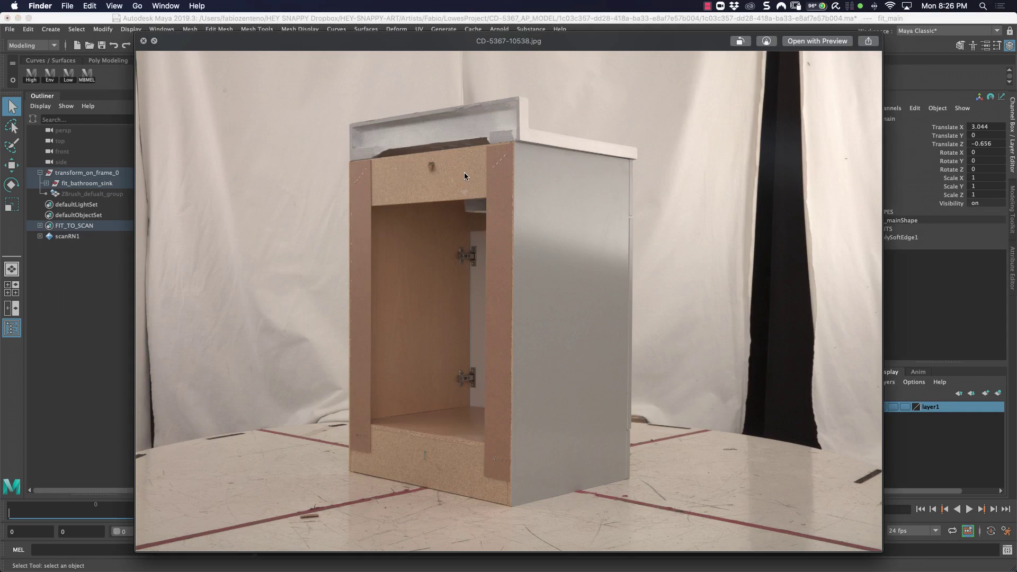
key("super+Tab")
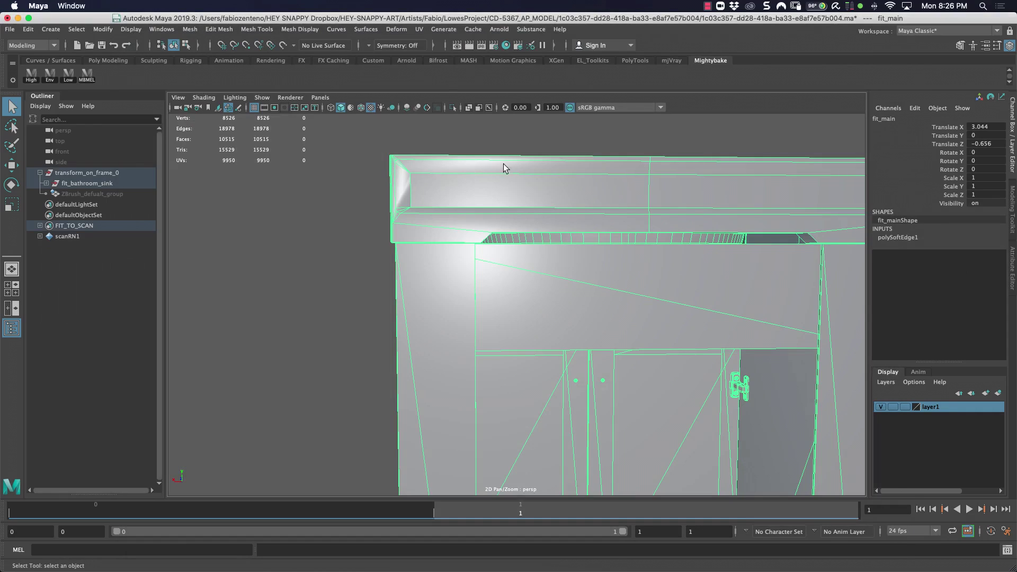
- Harden the outer edge loop around the recess on the backsplash's back face and return to object mode
left_click_drag(503, 166, 354, 159, "alt")
right_click(354, 154)
left_click(395, 172)
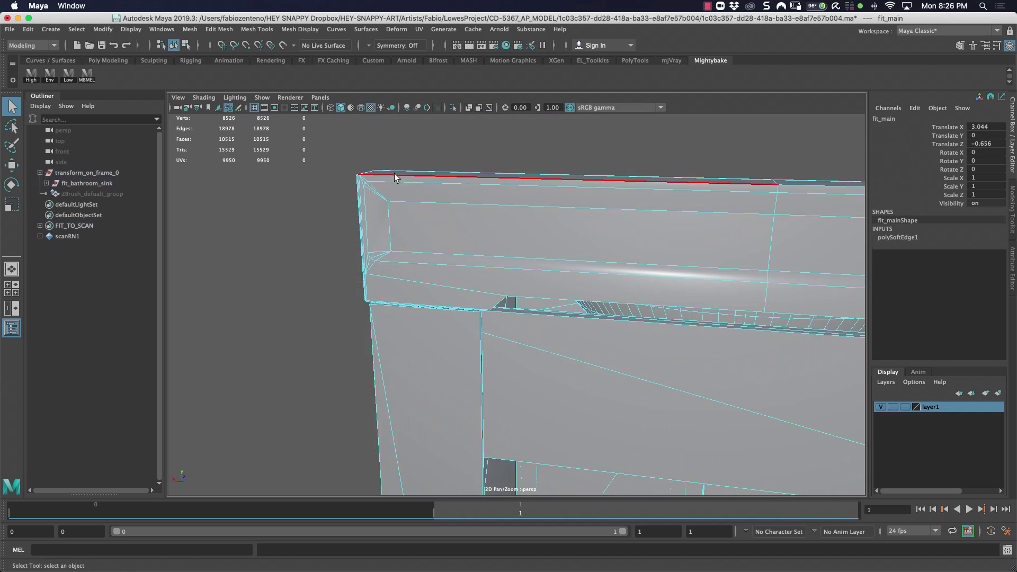
double_click(386, 180)
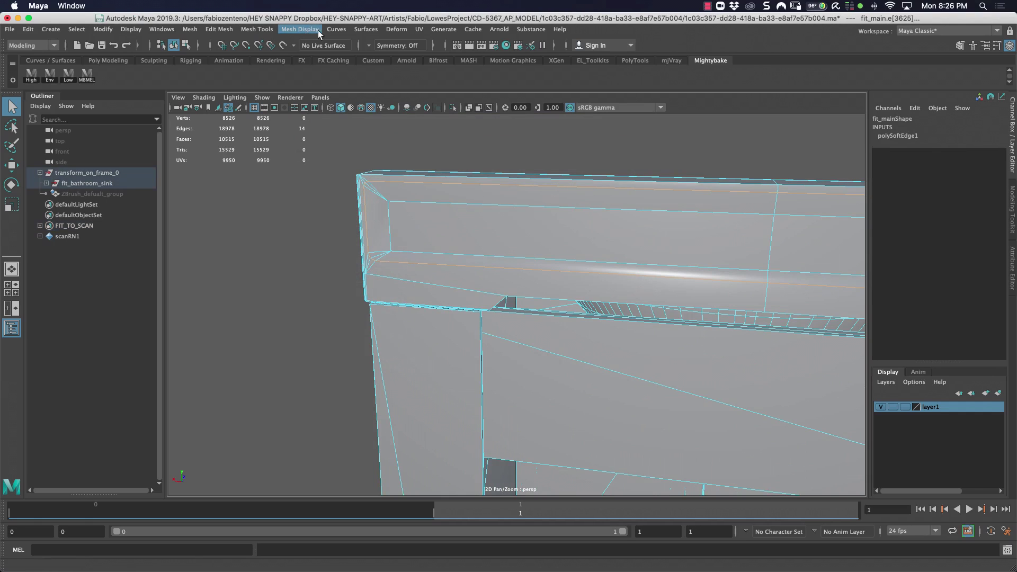
left_click(295, 30)
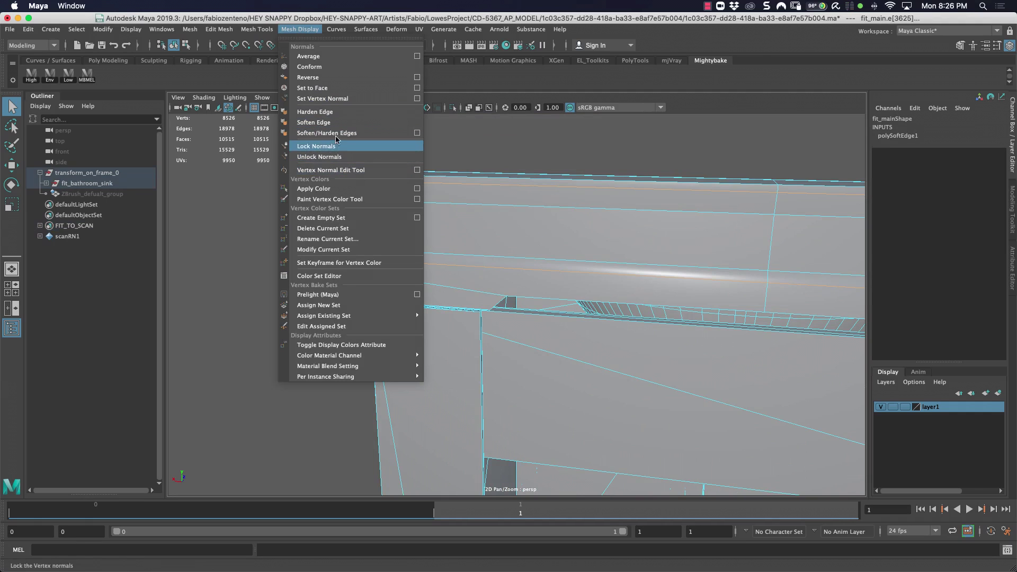
left_click(318, 112)
right_click_drag(564, 205, 597, 189)
left_click(598, 149)
left_click_drag(625, 176, 685, 179, "alt")
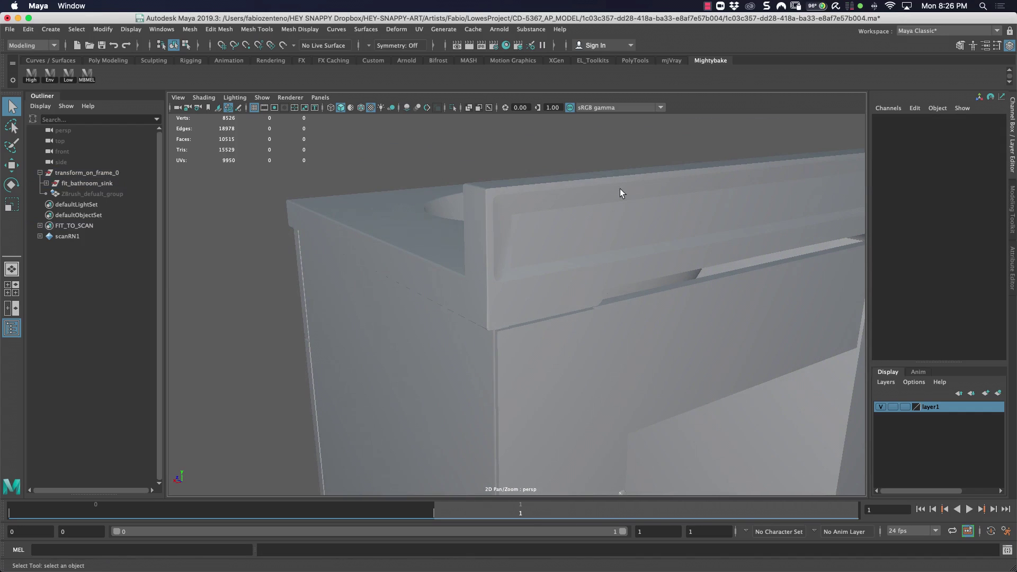
left_click_drag(568, 233, 476, 231, "alt")
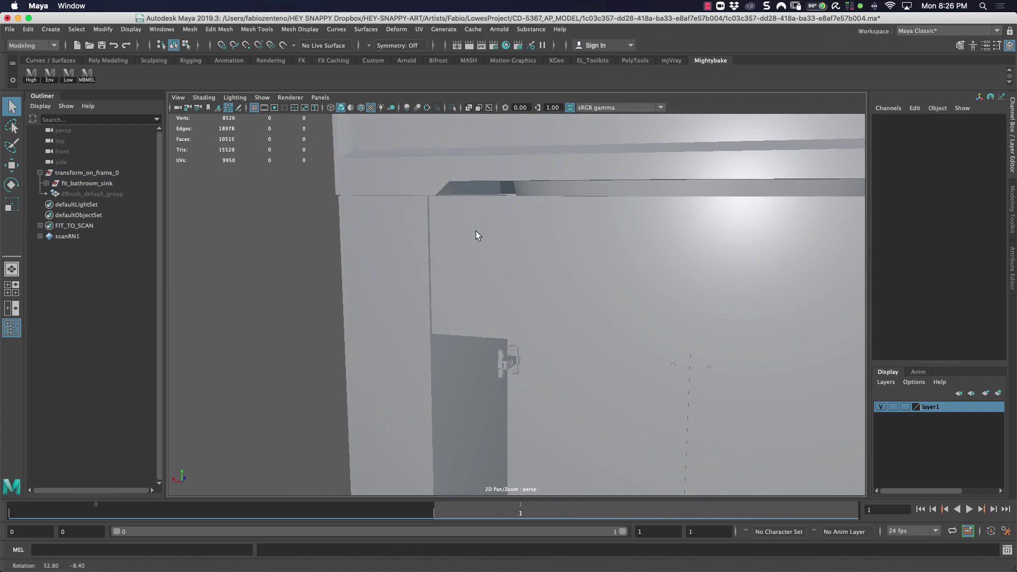
- Check the rear view photo CD-5367-10538.jpg again, close its preview and return to Maya
left_click(475, 231)
key("super+Tab")
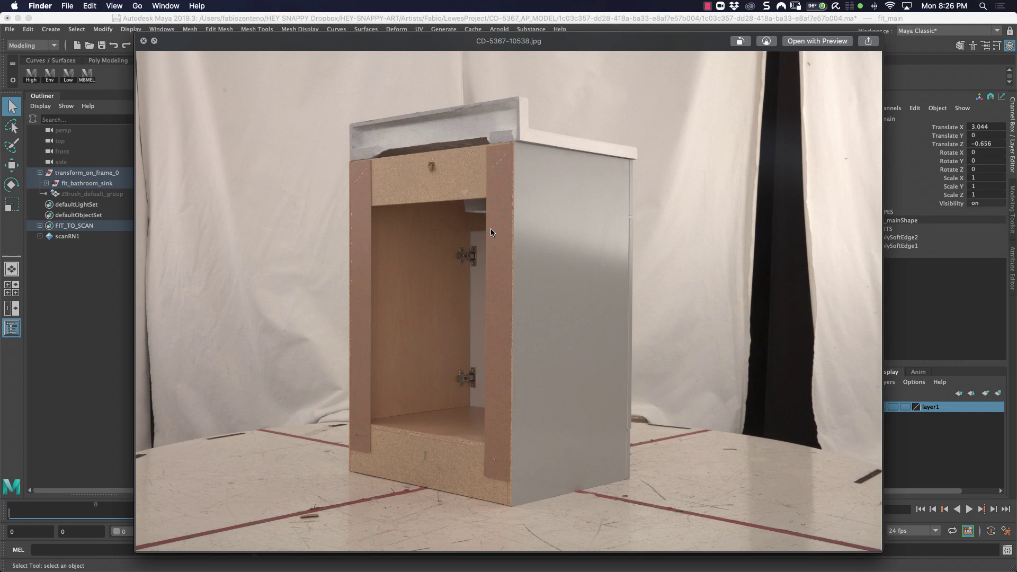
key("space")
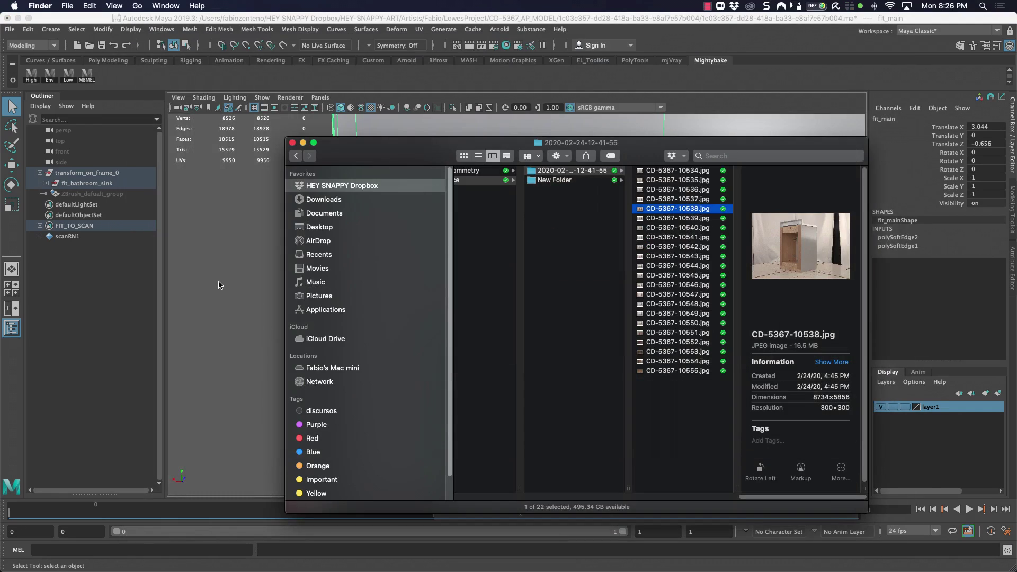
key("super+Tab")
- Create a square polygon plane about 8.17 units wide beside the vanity in the front view
key("space")
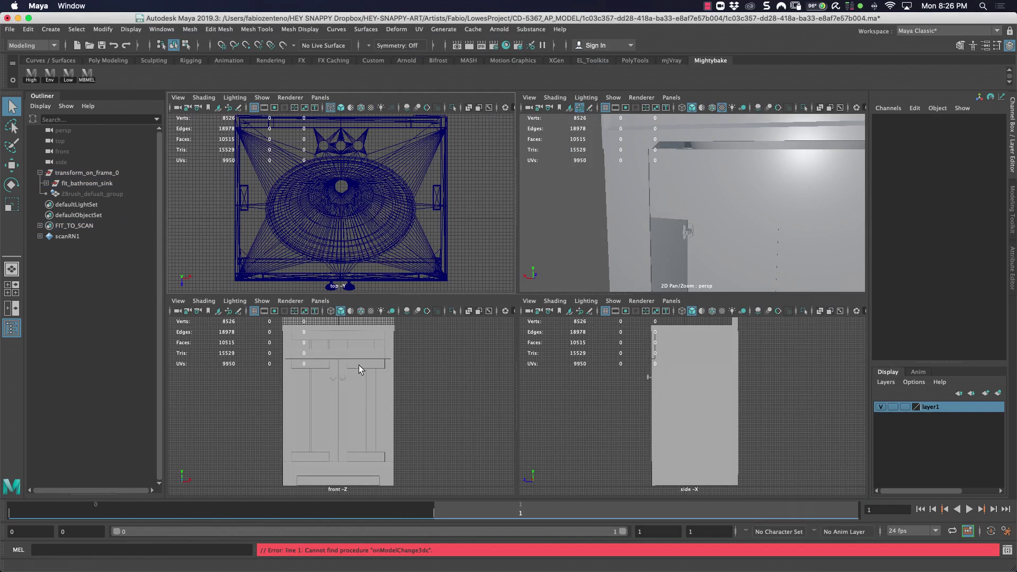
left_click(121, 64)
left_click(124, 75)
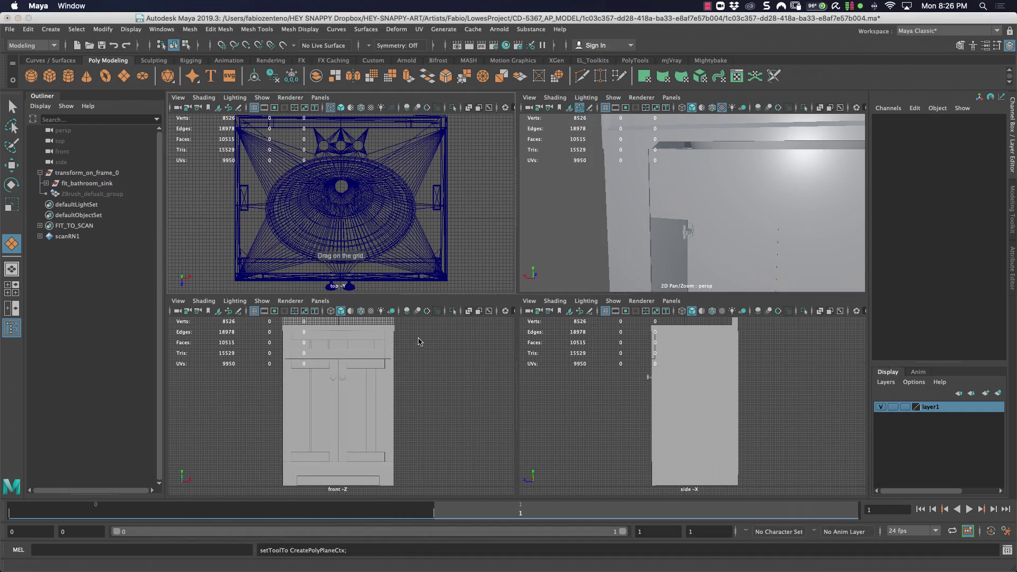
left_click_drag(411, 342, 418, 348, "shift")
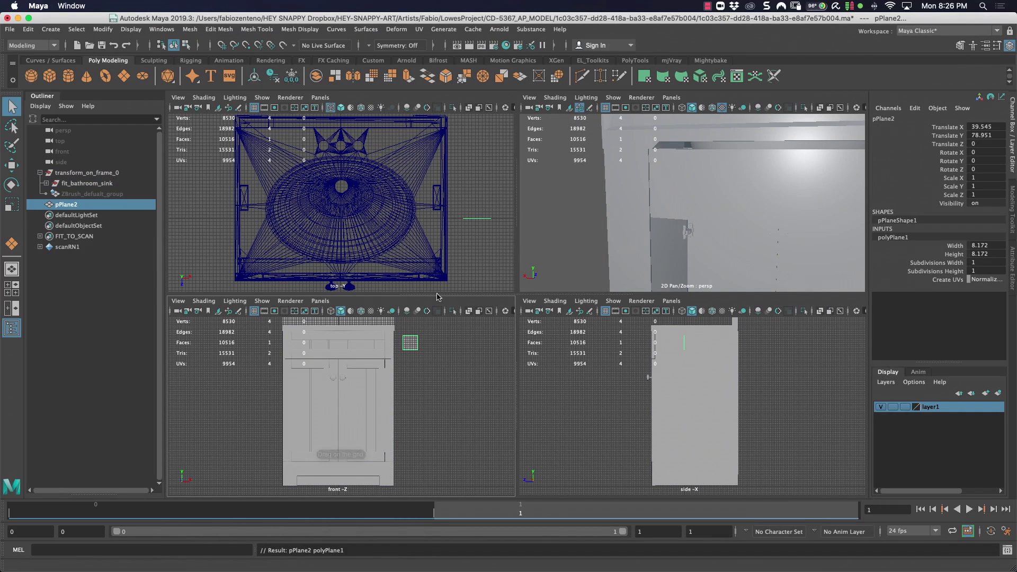
- Move the new plane behind the vanity's upper rear corner, to about X 25.2 and Z -31.4
key("w")
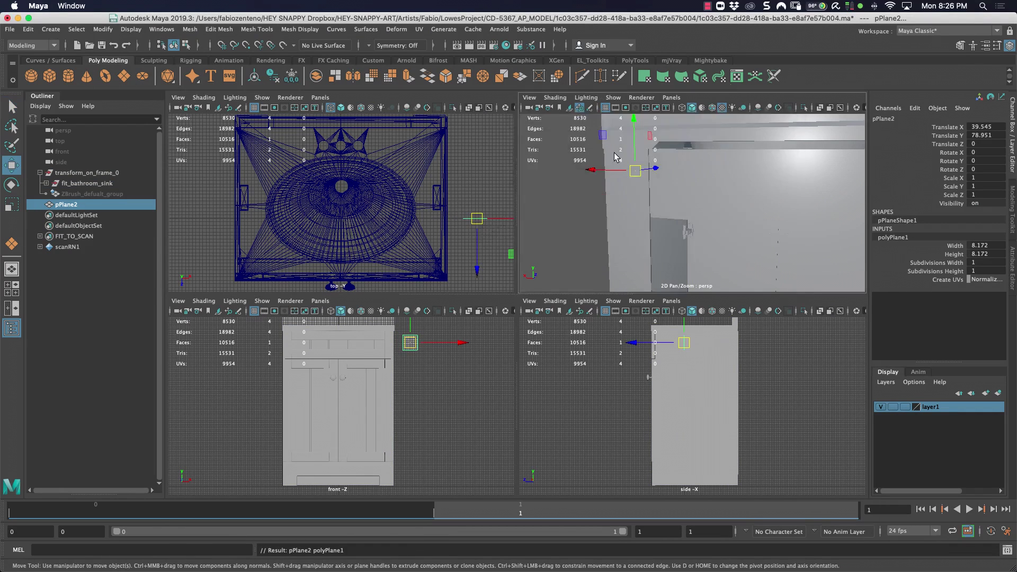
key("space")
left_click_drag(563, 193, 468, 303, "alt")
left_click_drag(311, 327, 587, 281)
- Rotate the plane to face backward by setting its Rotate Y to 180
key("f")
key("e")
key("ctrl+z")
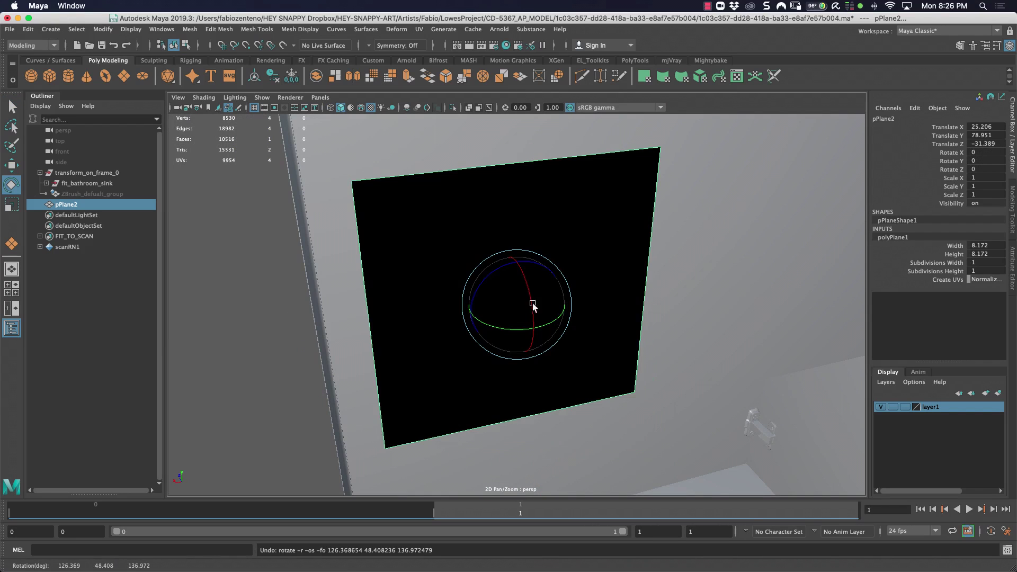
left_click_drag(495, 318, 570, 293)
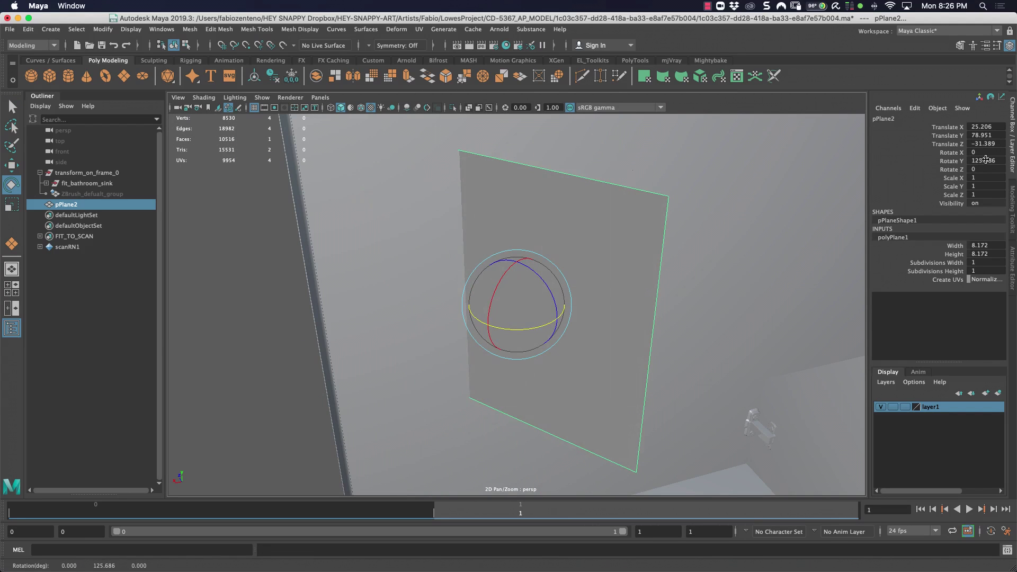
double_click(990, 160)
type("180")
key("Return")
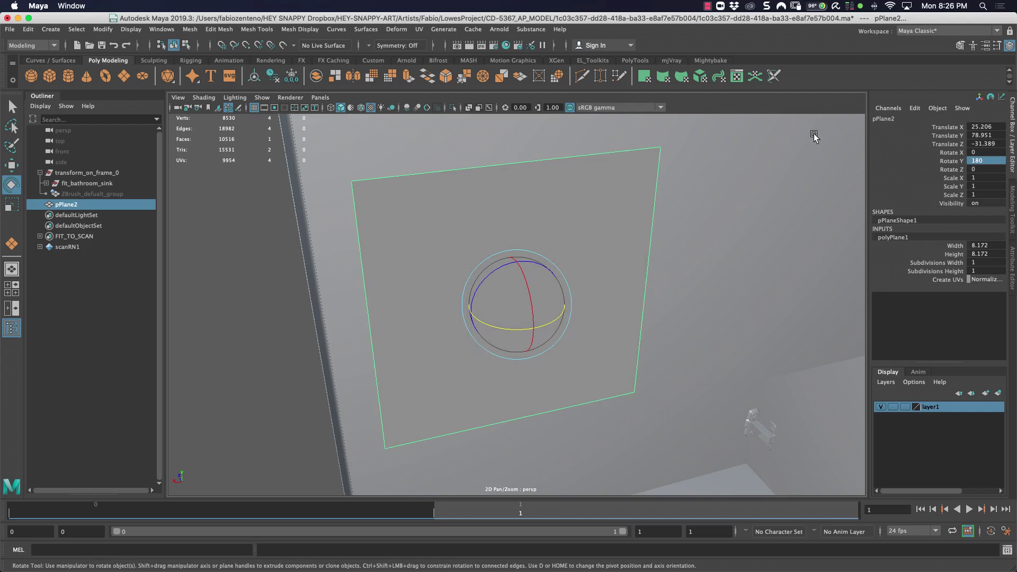
- Compare the plane's position with photo CD-5367-10538.jpg and display Wireframe on Shaded in the perspective view
left_click_drag(611, 288, 522, 261, "alt")
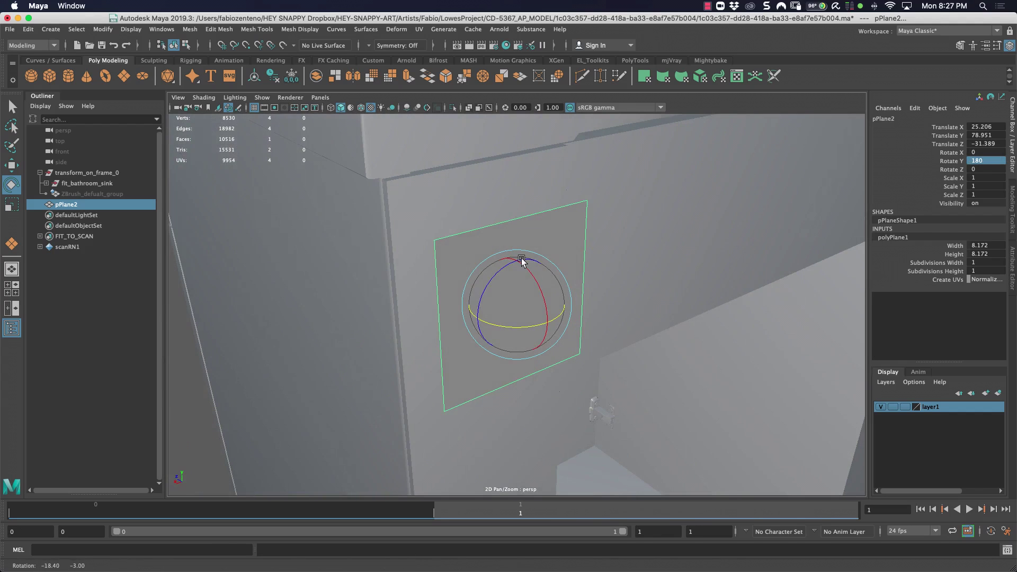
key("super+Tab")
key("space")
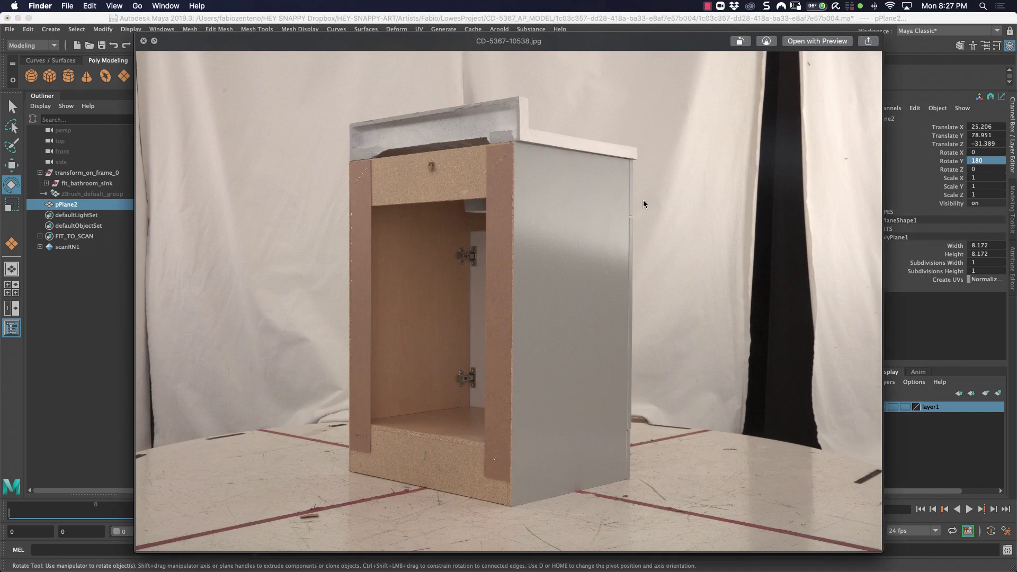
key("space")
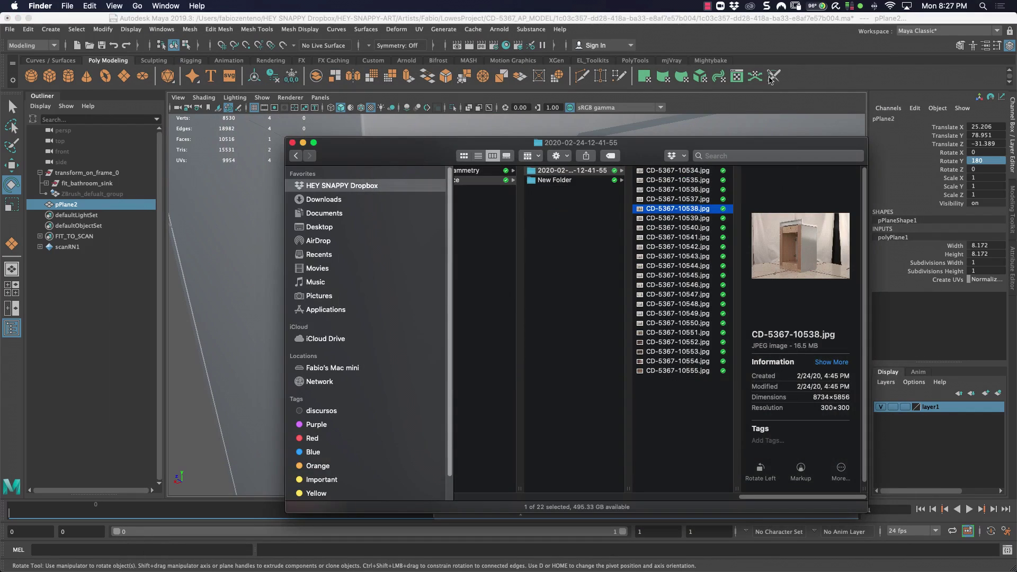
key("super+Tab")
mouse_move(559, 246)
left_mouse_down("alt")
mouse_move(476, 240)
mouse_move(518, 276)
left_mouse_up("alt")
right_click_drag(524, 273, 496, 246, "alt")
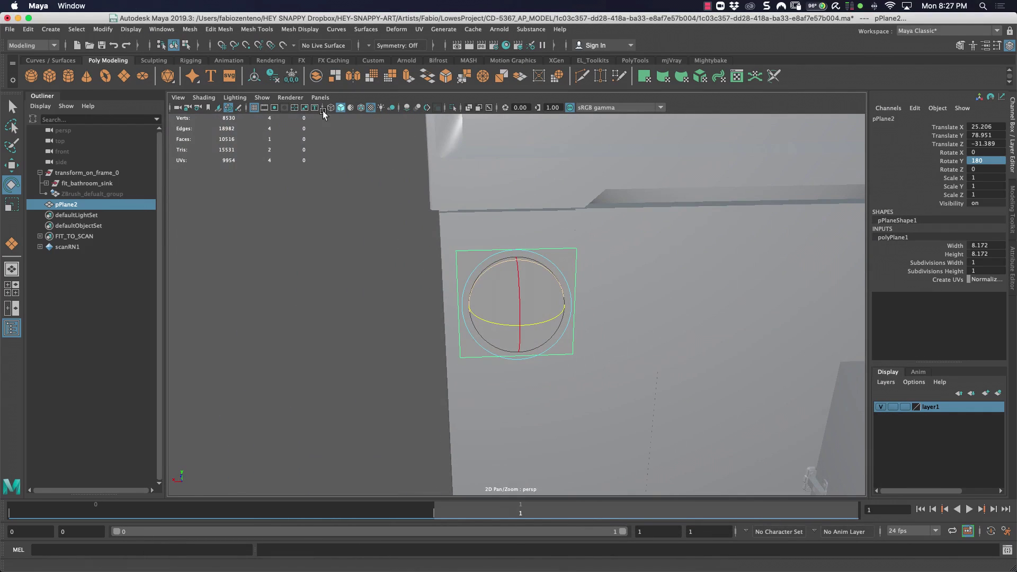
left_click(206, 99)
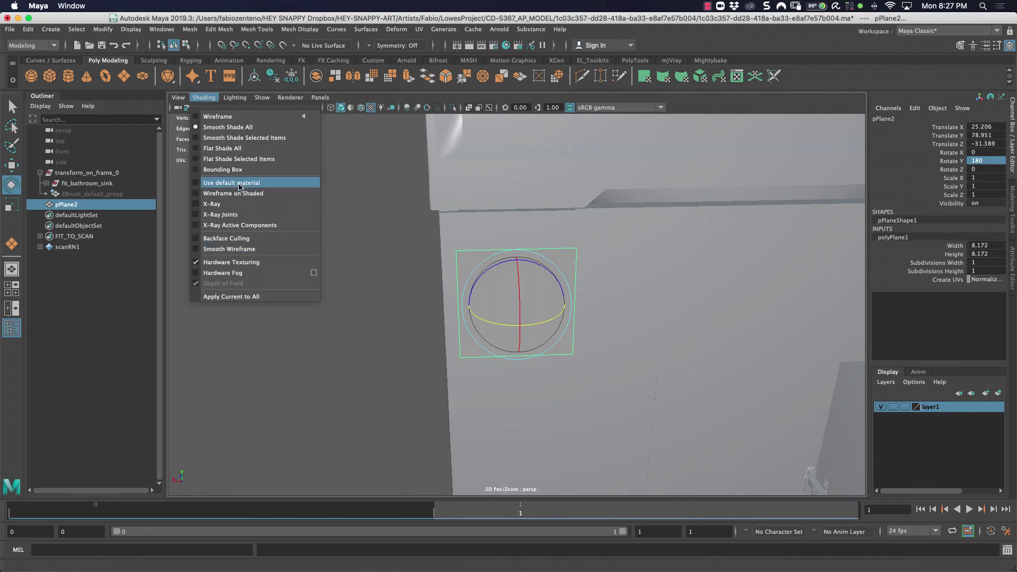
left_click(257, 193)
- Bring the plane closer to the rear stile at about X 25.56, Z -30.1 and scale it uniformly to 0.855
mouse_move(541, 250)
left_mouse_down("alt")
mouse_move(483, 257)
mouse_move(528, 294)
mouse_move(524, 273)
mouse_move(479, 293)
mouse_move(550, 295)
mouse_move(506, 292)
left_mouse_up("alt")
key("w")
key("r")
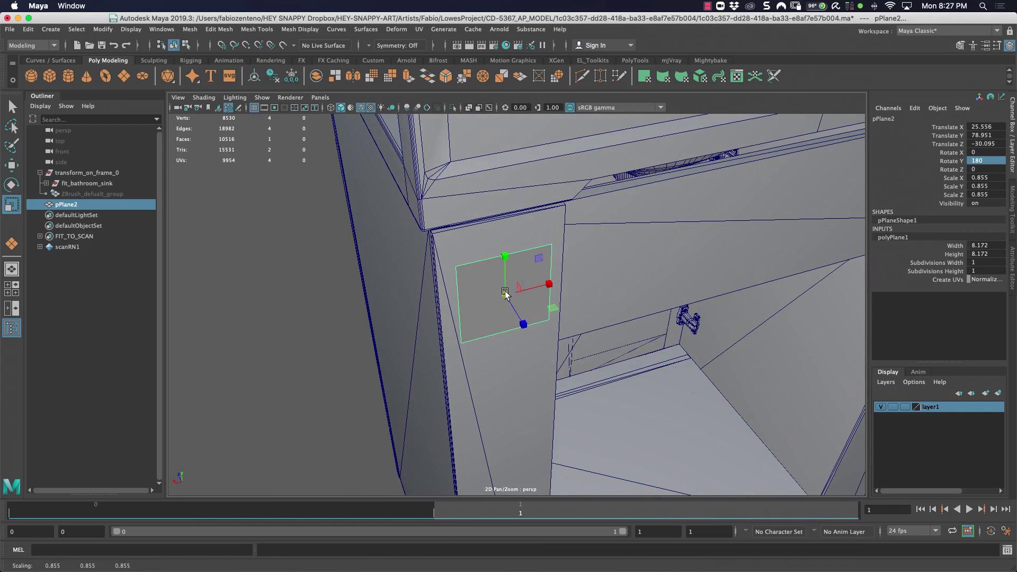
- Check photo CD-5367-10538.jpg and refit the plane near the stile's top at about X 25.3, Y 80.3, Z -29.9, scaled to 0.881
key("super+Tab")
key("space")
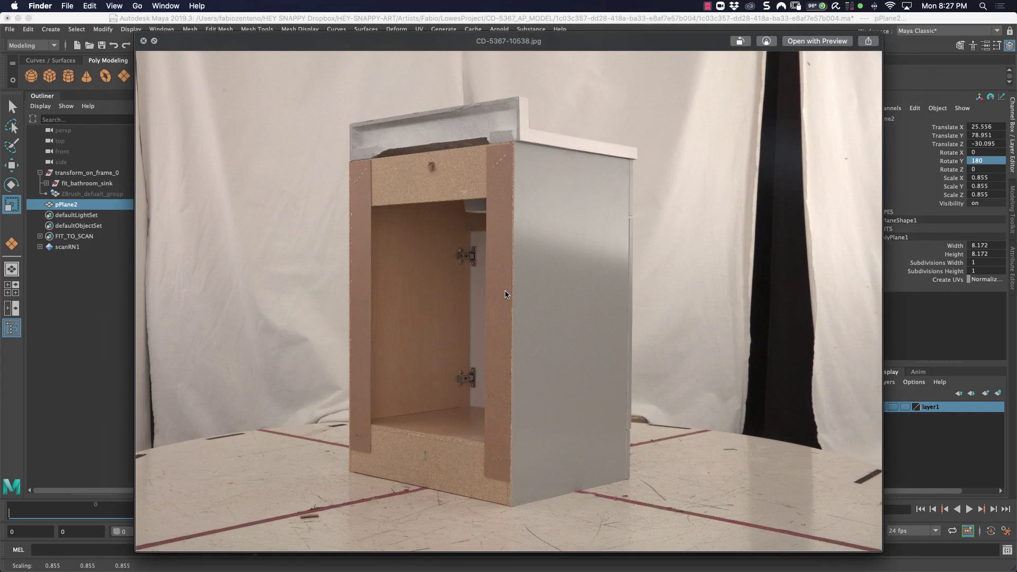
key("space")
key("super+Tab")
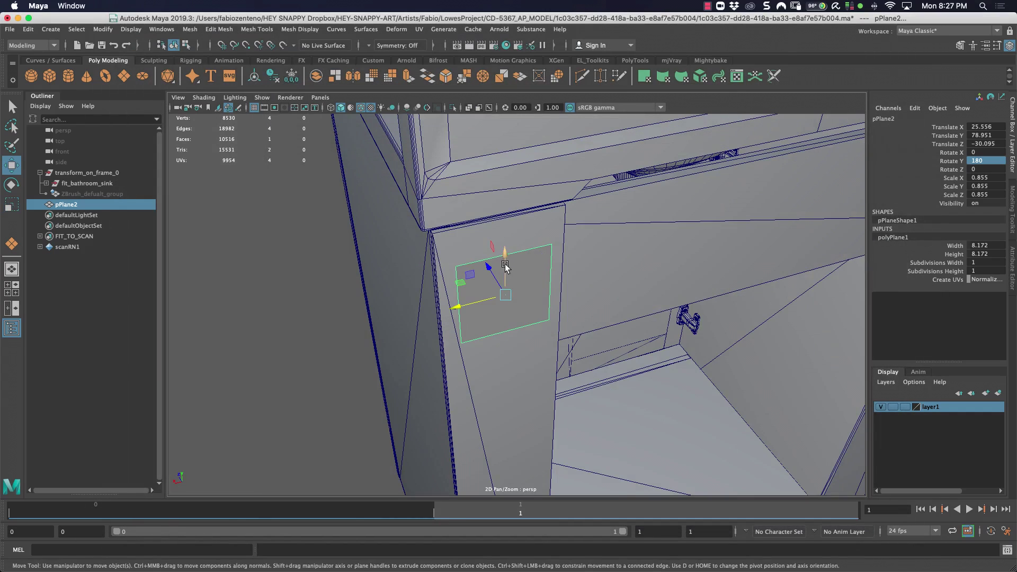
scroll(495, 238, "up", 3)
mouse_move(506, 248)
left_mouse_down()
mouse_move(507, 227)
mouse_move(501, 235)
left_mouse_up()
mouse_move(466, 281)
left_mouse_down()
mouse_move(516, 280)
mouse_move(468, 266)
left_mouse_up()
key("r")
key("w")
- Review photo CD-5367-10538.jpg, duplicate the plane in Maya and scale the copy uniformly to 0.194
key("super+Tab")
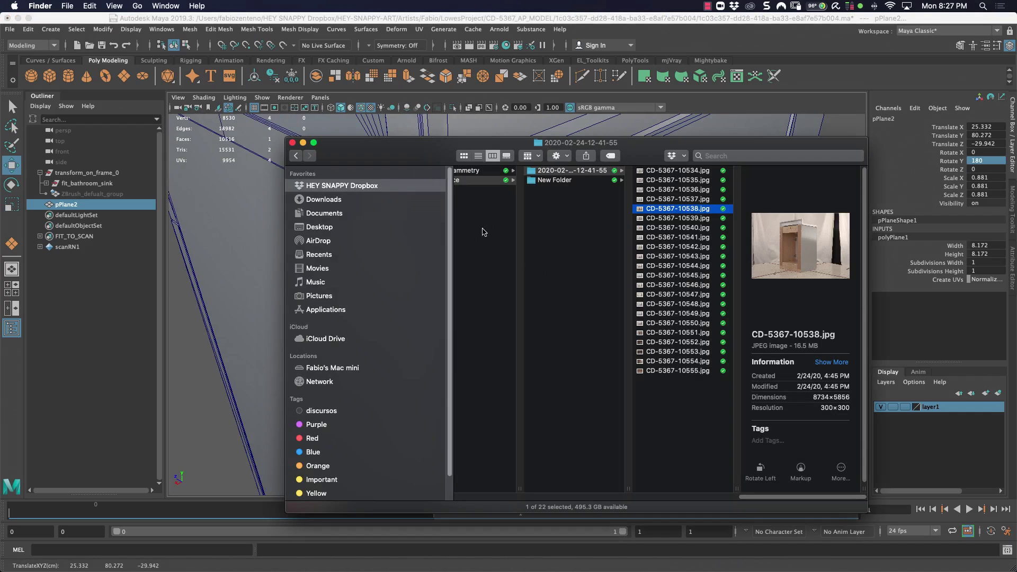
key("space")
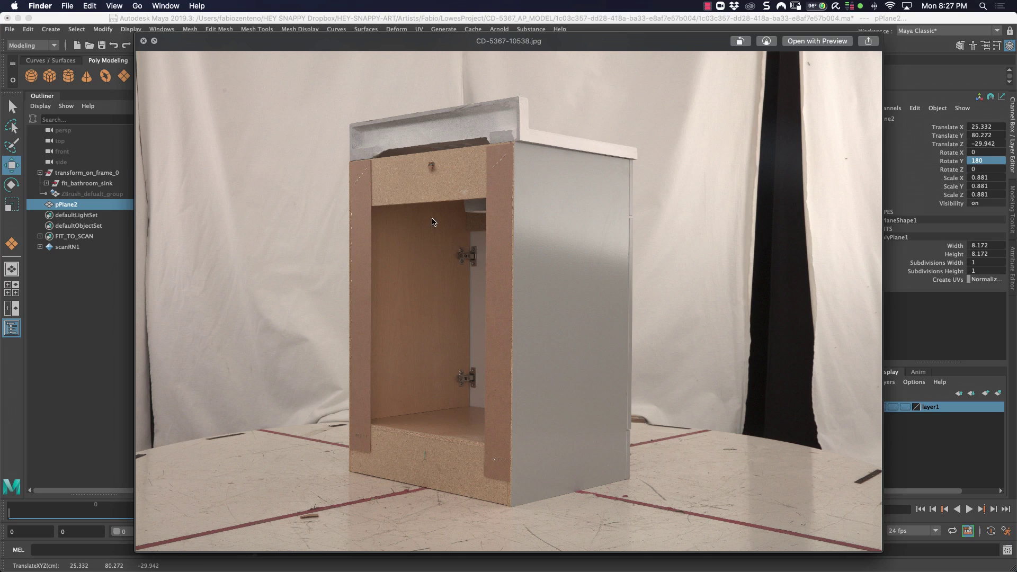
key("space")
left_click(770, 95)
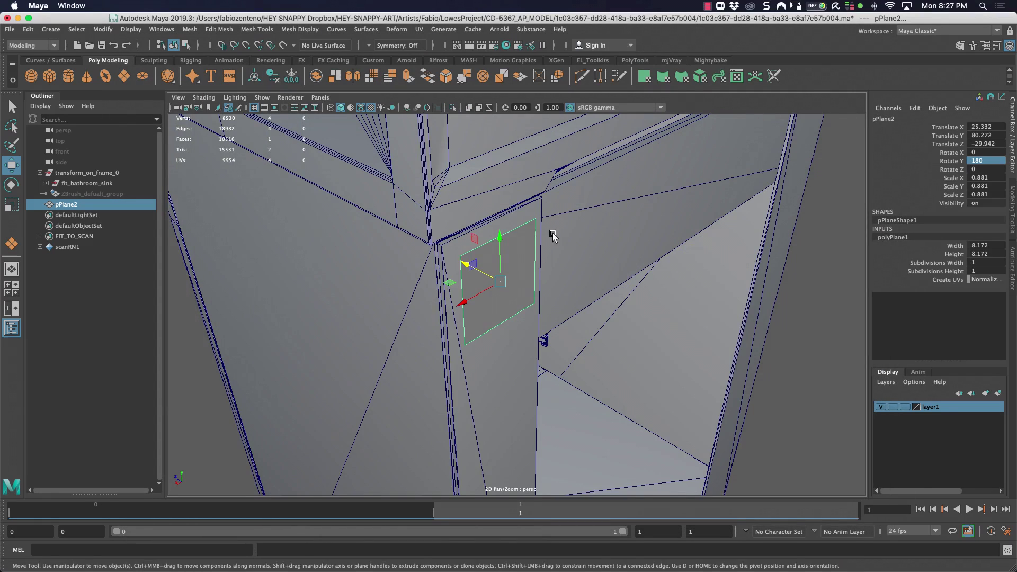
right_click_drag(554, 236, 496, 283, "alt")
left_click_drag(496, 282, 531, 318, "alt")
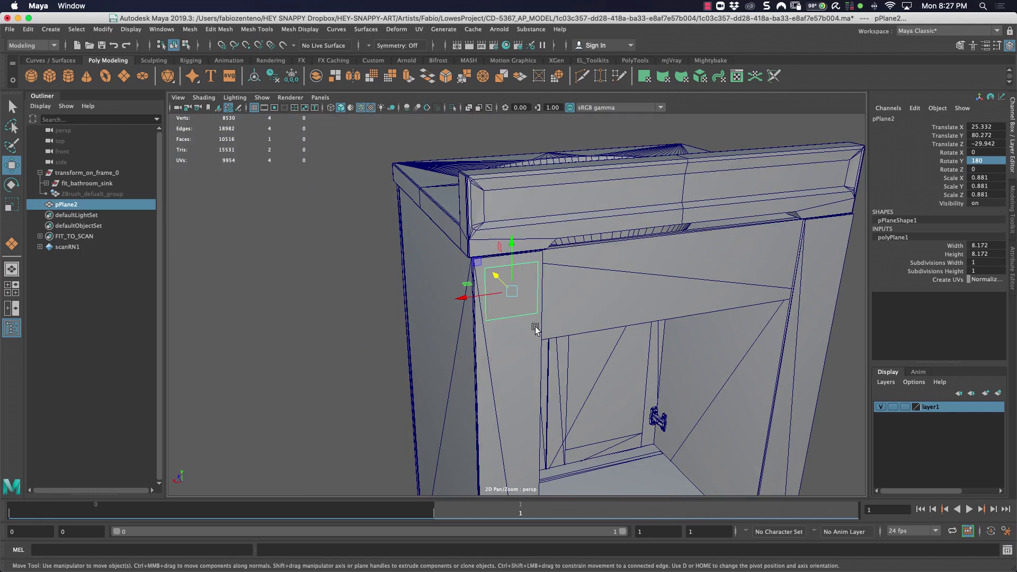
key("ctrl+d")
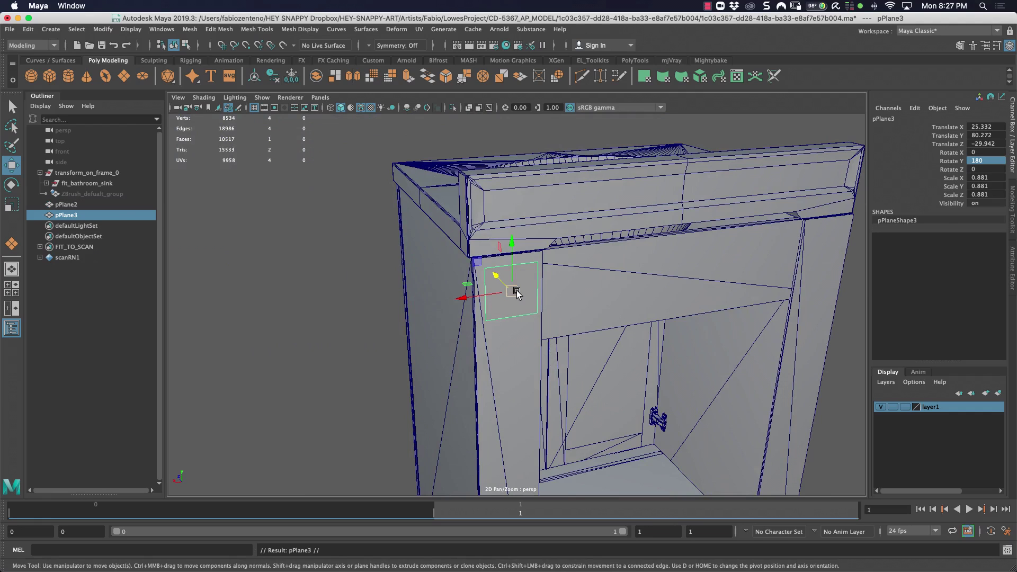
key("r")
left_click_drag(511, 291, 481, 299)
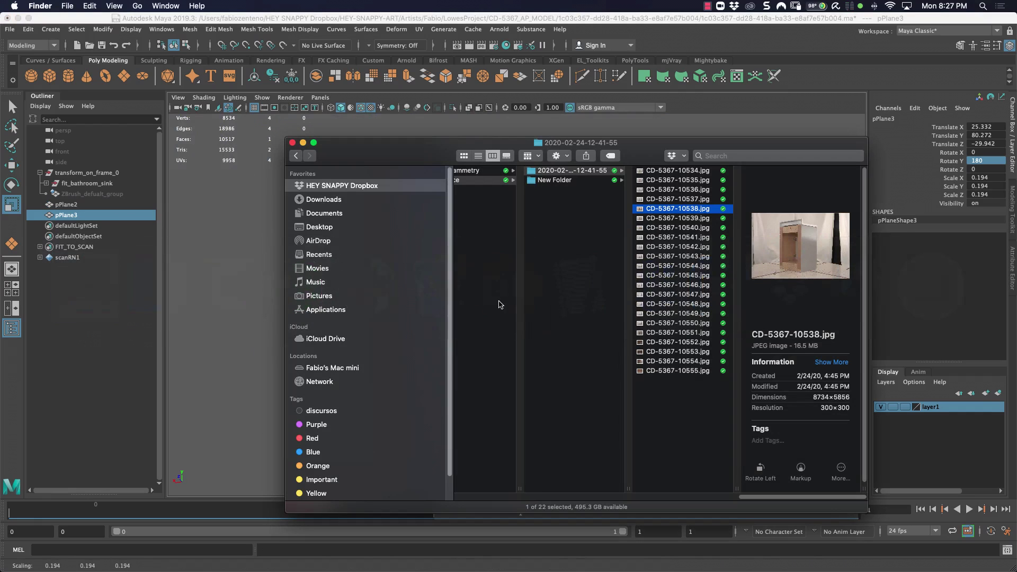
- Recheck photo CD-5367-10538.jpg and move the small plane to the stile's outer edge at about X 29.1, Y 74.7, Z -29.9
key("super+Tab")
key("space")
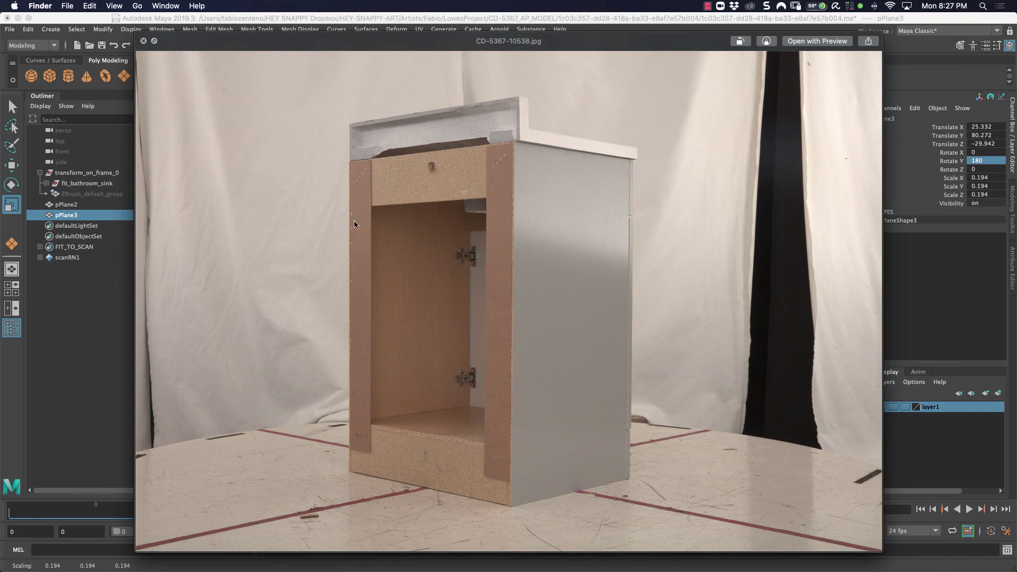
key("space")
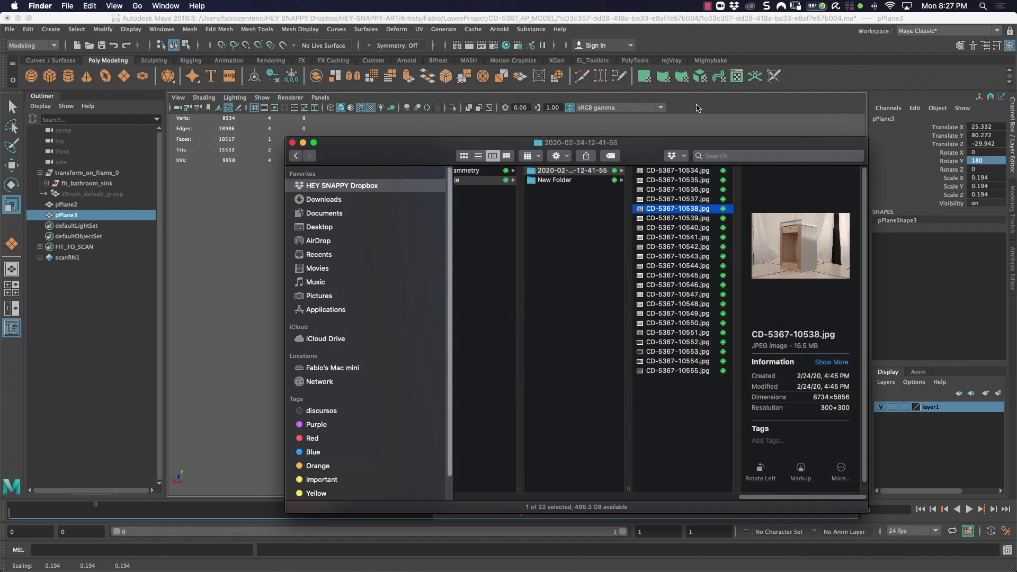
left_click(697, 108)
key("w")
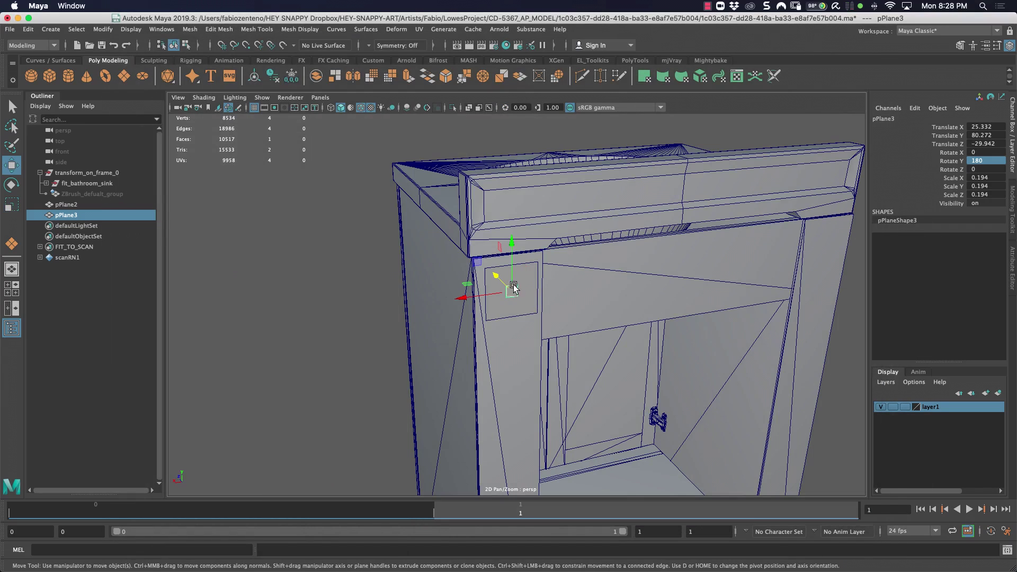
left_click_drag(498, 292, 473, 299)
key("f")
scroll(551, 316, "down", 3)
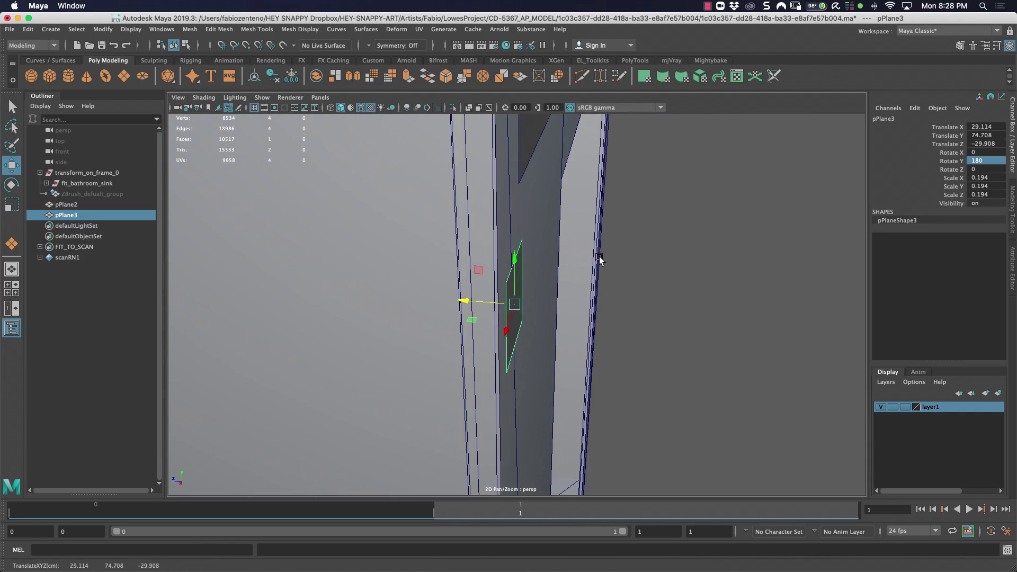
- Shift the large plane closer to the stile's surface, to Z -29.874, and save the scene
left_click_drag(599, 260, 434, 280, "alt")
left_click(543, 205)
key("super+s")
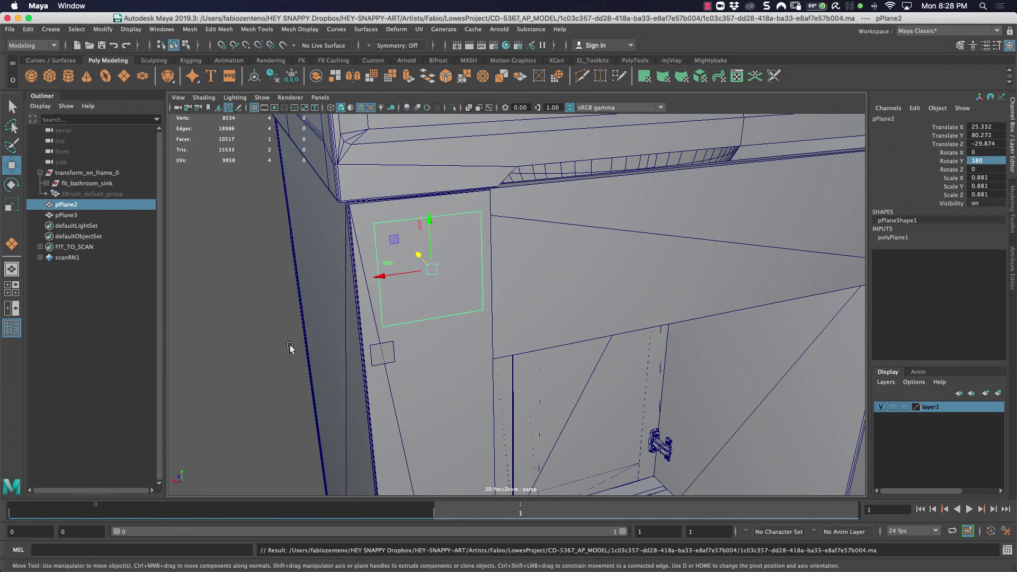
- Select both planes, compare their placement with photo CD-5367-10538.jpg and clear the selection in Maya
left_click(393, 353, "shift")
mouse_move(494, 255)
left_mouse_down("alt")
mouse_move(497, 230)
mouse_move(483, 249)
left_mouse_up("alt")
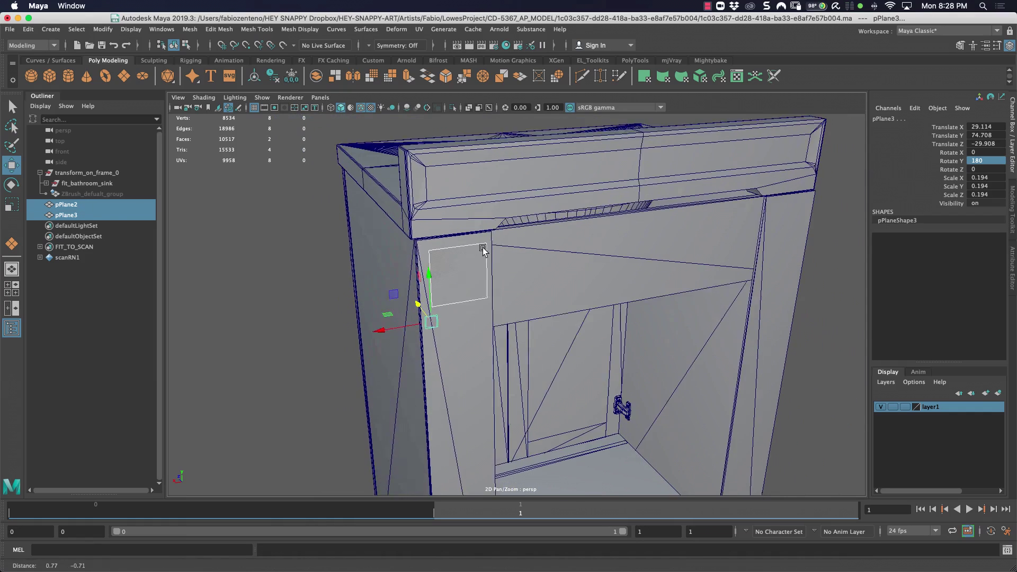
middle_click_drag(483, 249, 463, 238, "alt")
key("super+Tab")
key("space")
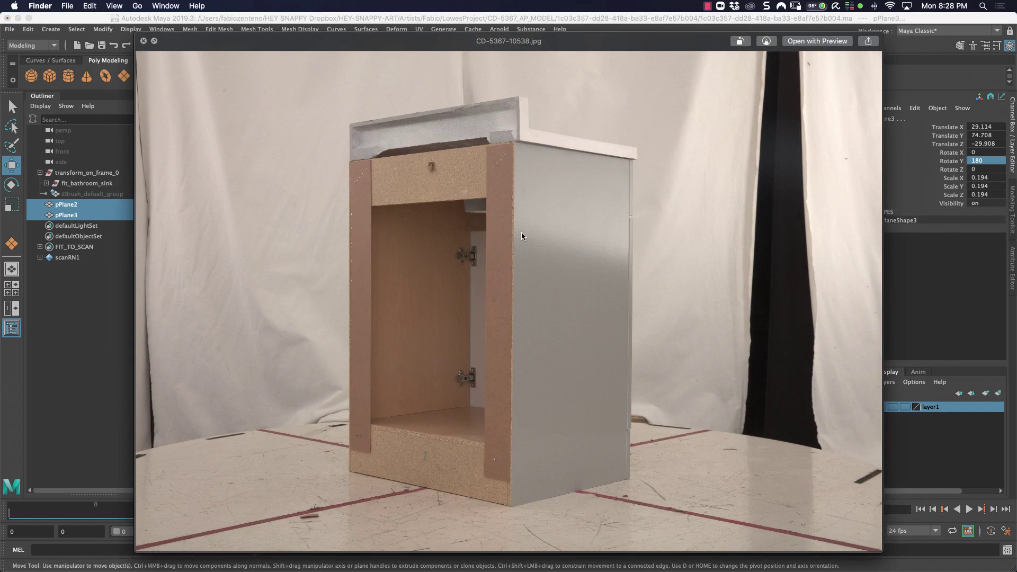
key("space")
left_click(229, 309)
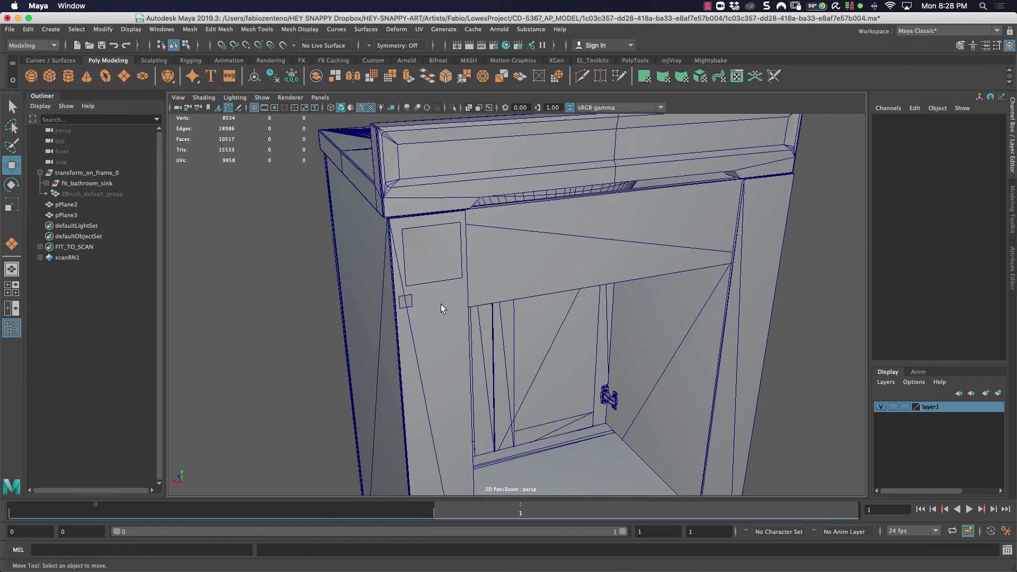
- Duplicate the large plane and move the copy straight down to the bottom of the vanity's rear stile
left_click_drag(442, 307, 428, 229, "alt")
left_click(462, 227)
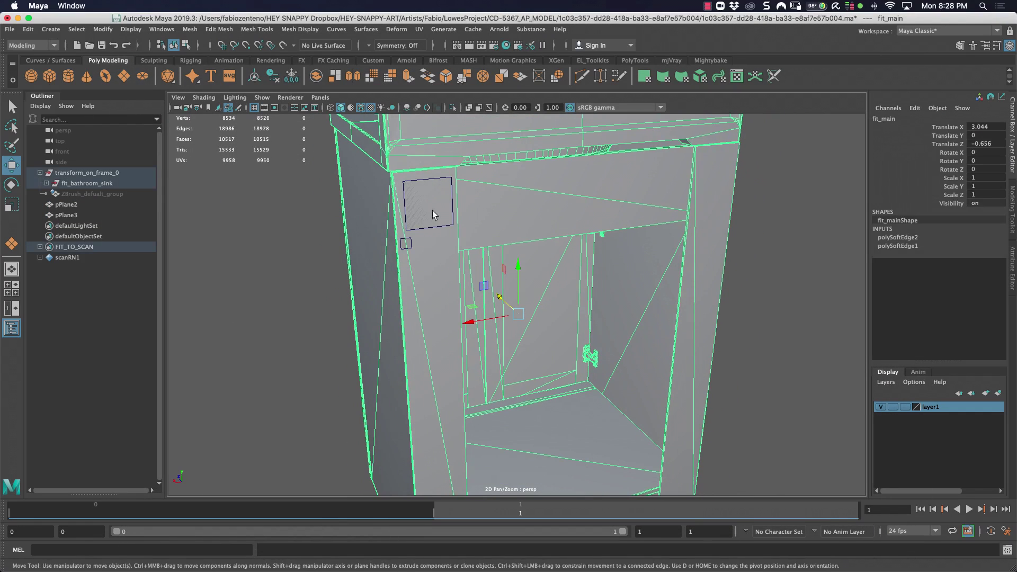
left_click(414, 180)
scroll(416, 190, "down", 4)
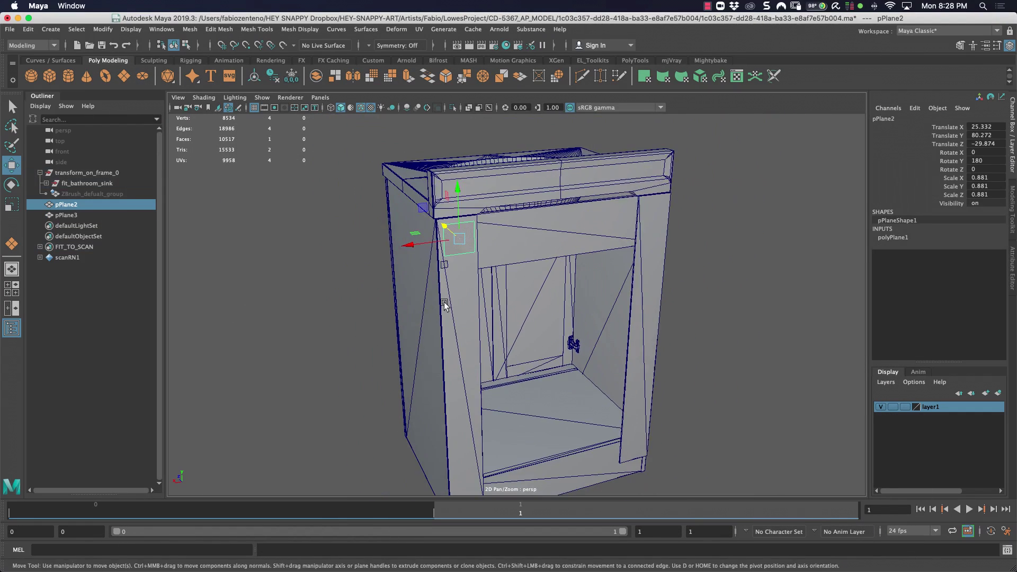
key("ctrl+d")
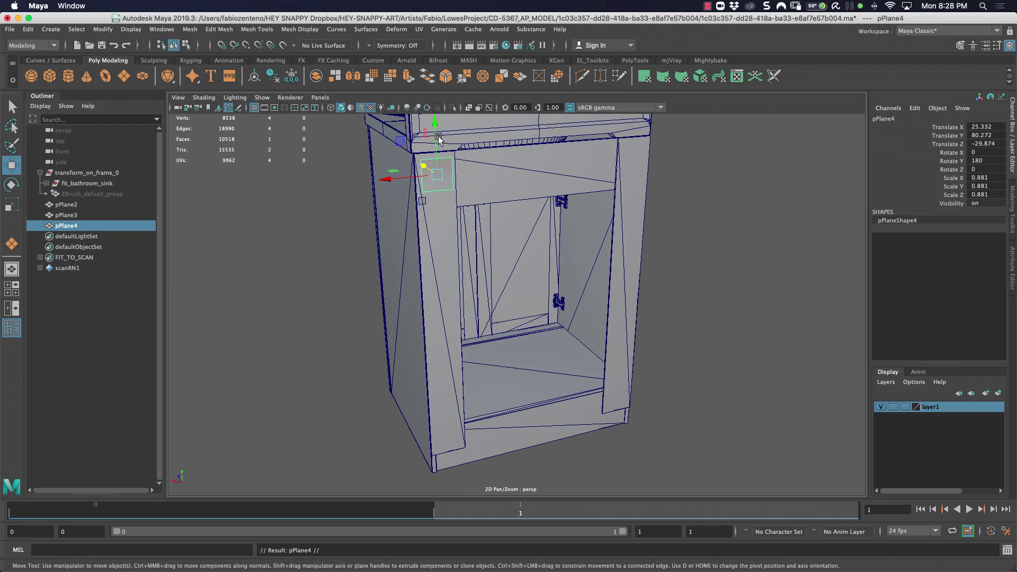
left_click_drag(435, 137, 445, 406)
- Flatten the bottom plane to a Y scale of 0.275 and position it at about Y 8.4
key("f")
key("r")
left_click_drag(533, 380, 513, 292, "alt")
key("w")
left_click_drag(516, 257, 478, 329)
- Preview photo CD-5367-10538.jpg to check the lower rear area of the cabinet and close the preview
key("super+Tab")
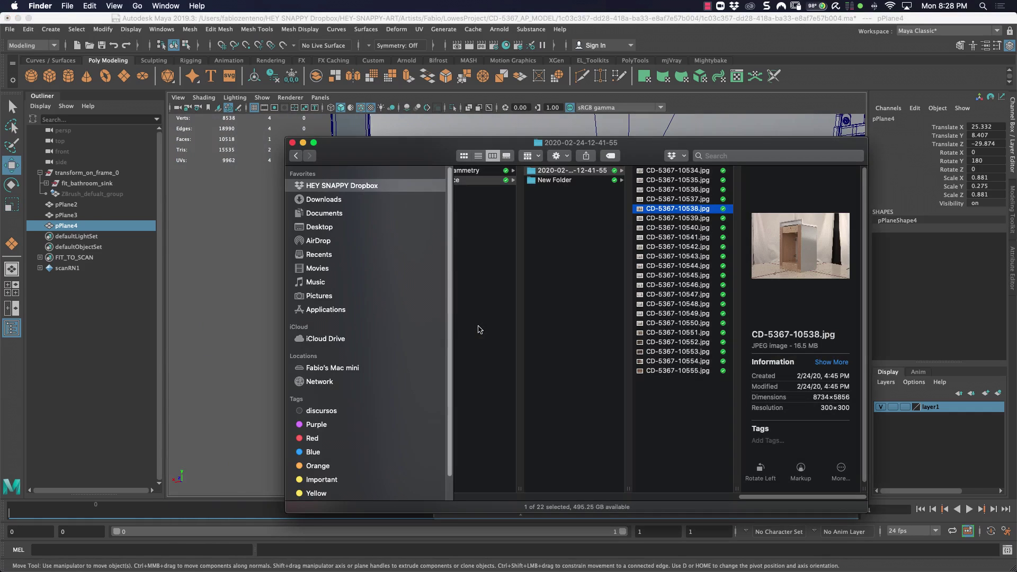
key("space")
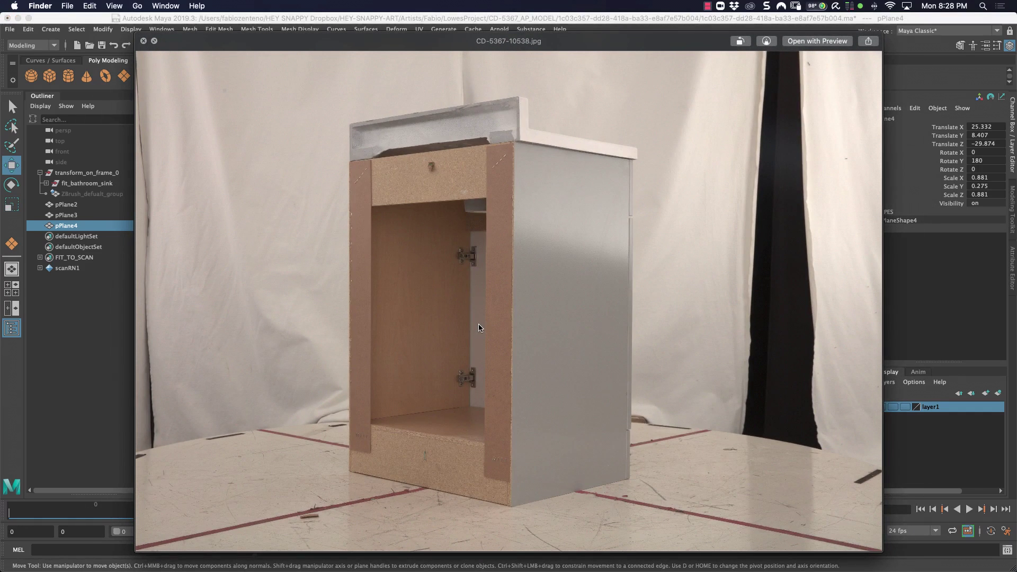
key("space")
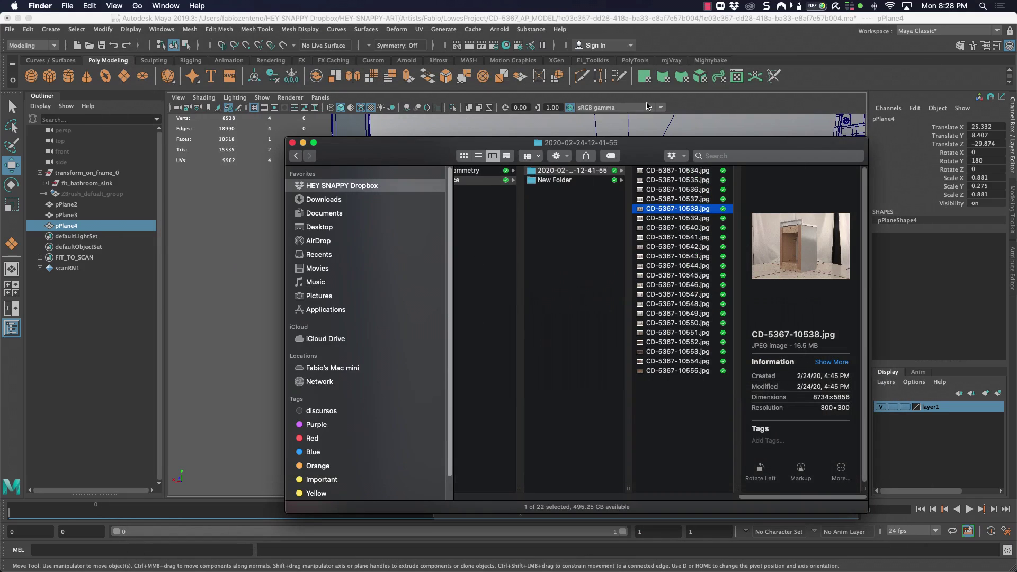
- Return to Maya, open the UV Editor for the bottom plane, close the UV Toolkit and keep the cabinet visible
left_click(646, 106)
right_click_drag(706, 231, 508, 206, "alt")
middle_click_drag(562, 213, 565, 345, "alt")
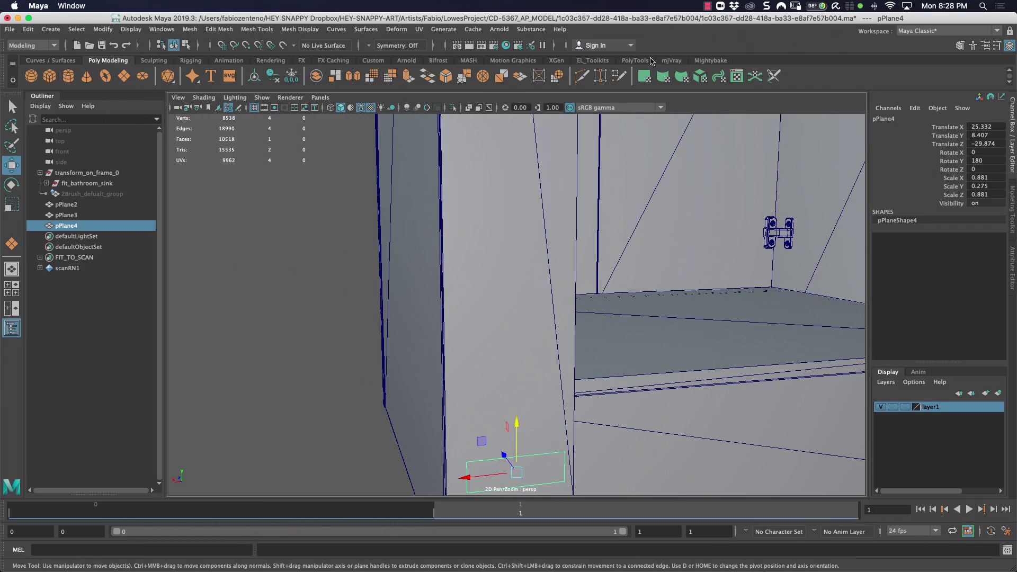
left_click(630, 61)
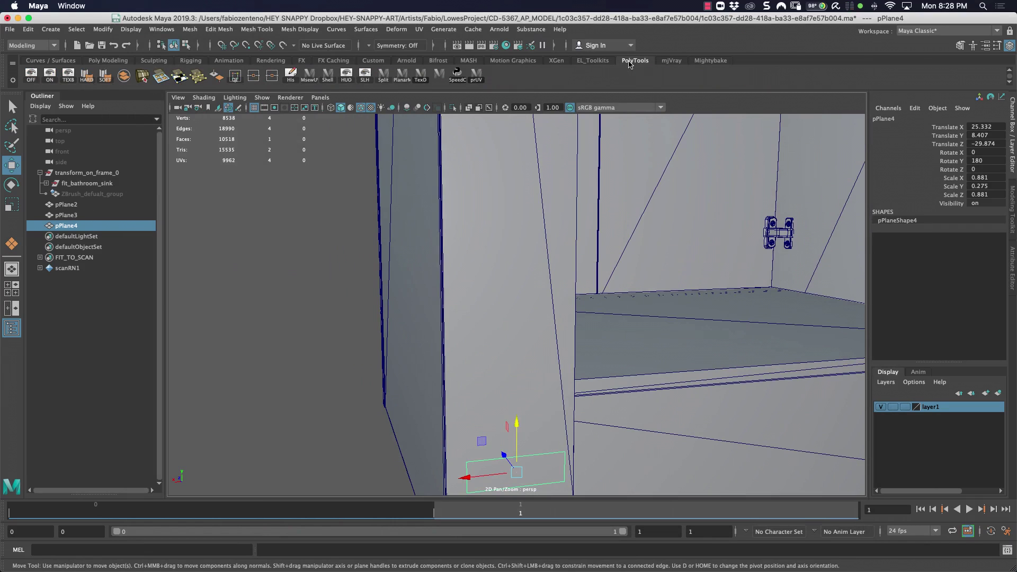
left_click(418, 29)
left_click(443, 48)
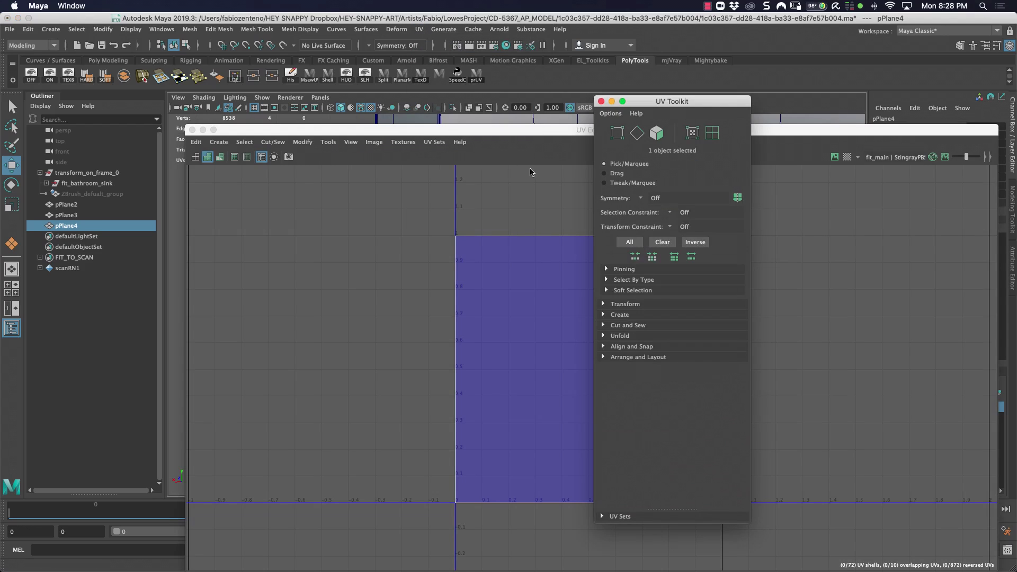
left_click(600, 103)
left_click_drag(459, 131, 625, 336)
right_click_drag(564, 209, 512, 208, "alt")
middle_click_drag(512, 209, 395, 190, "alt")
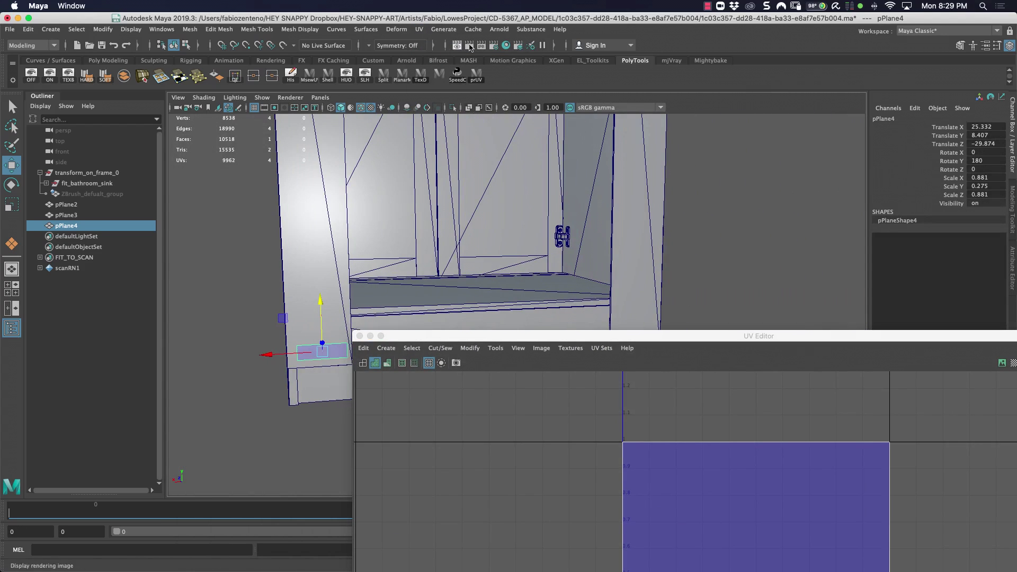
- Try Polyraven UV tools' Size Based Distribution And Layout and Fix Border (Unf.) on the bottom plane's UVs
left_click(476, 76)
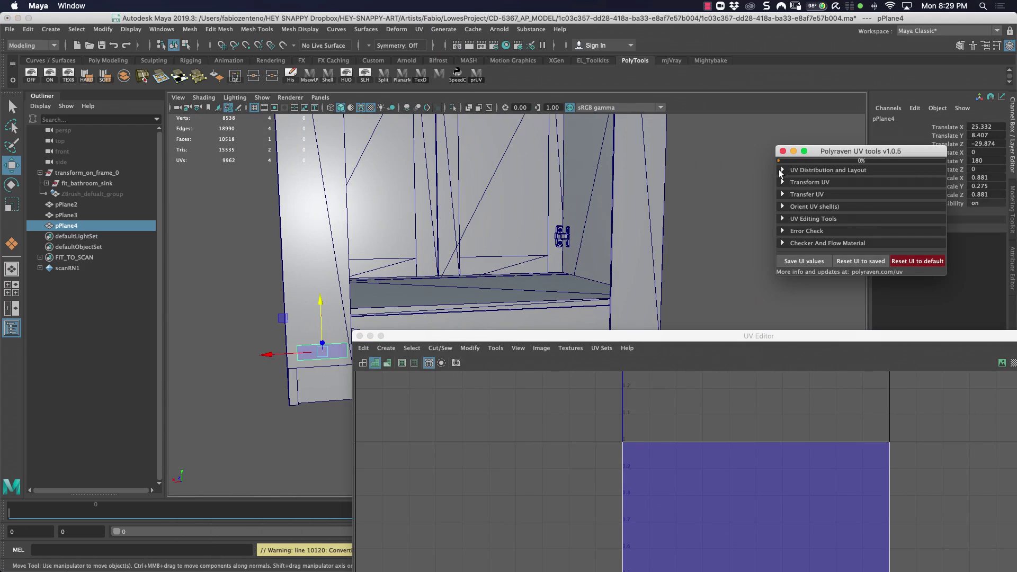
left_click(783, 170)
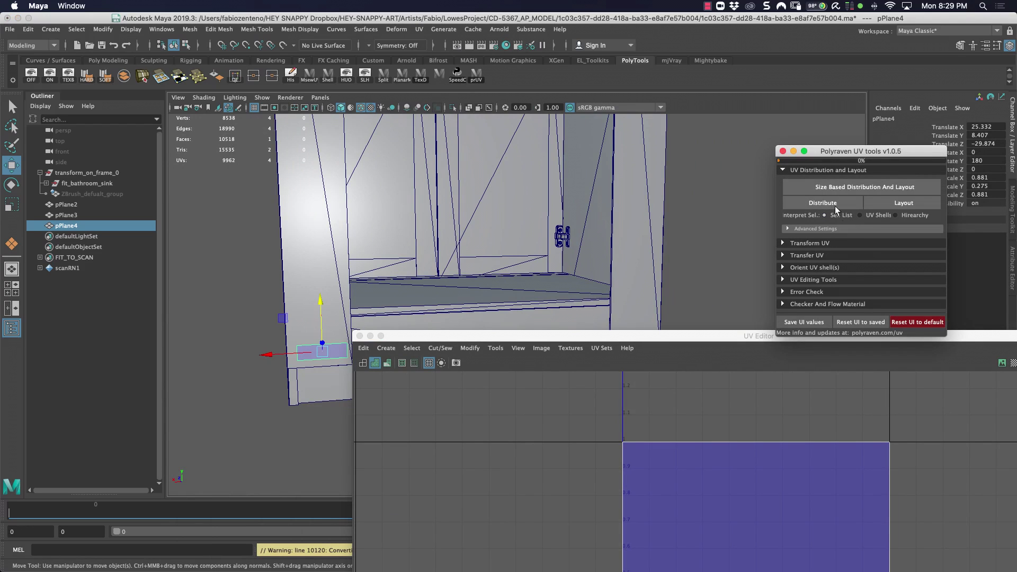
left_click(849, 186)
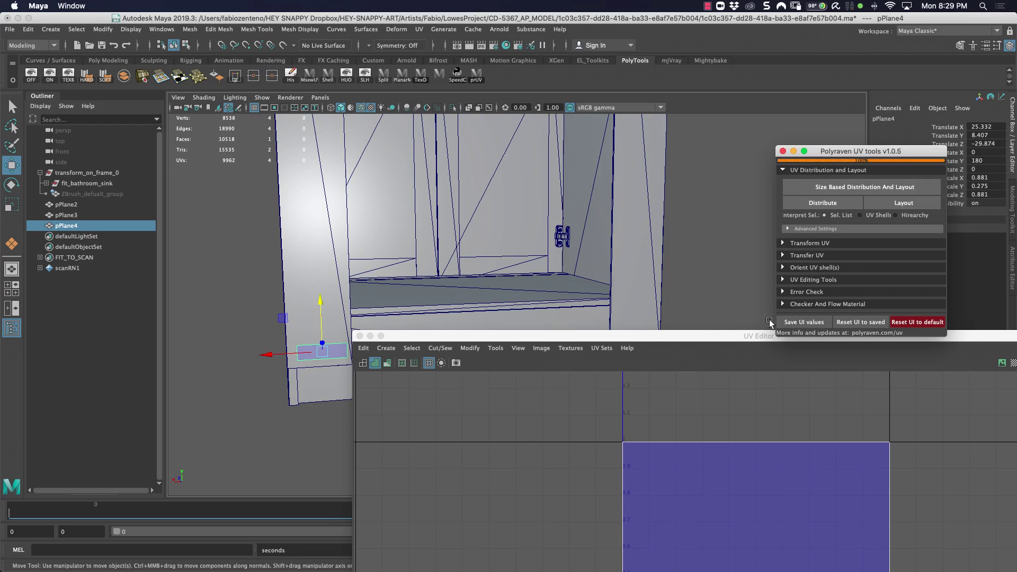
left_click_drag(728, 339, 699, 448)
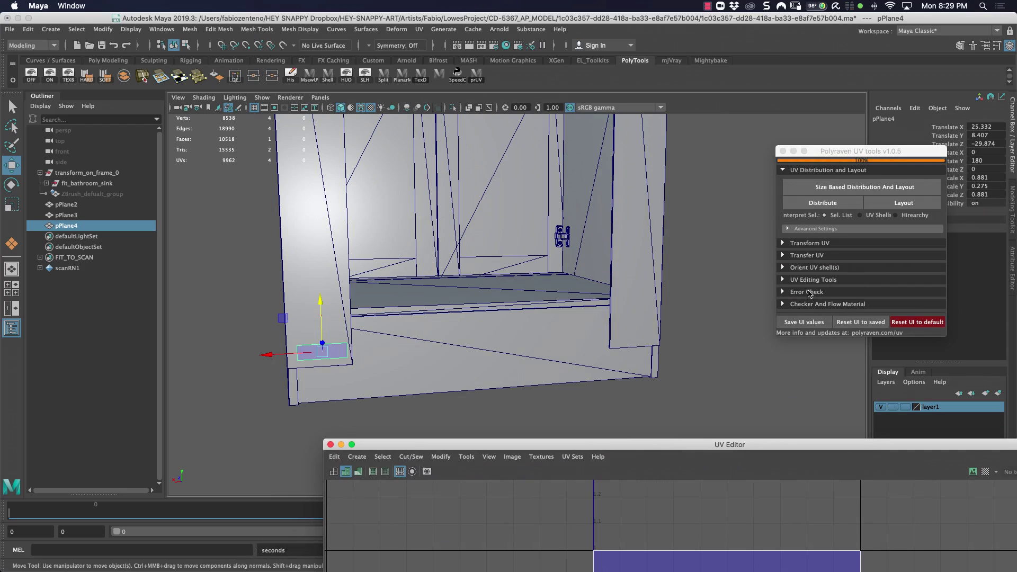
left_click(784, 279)
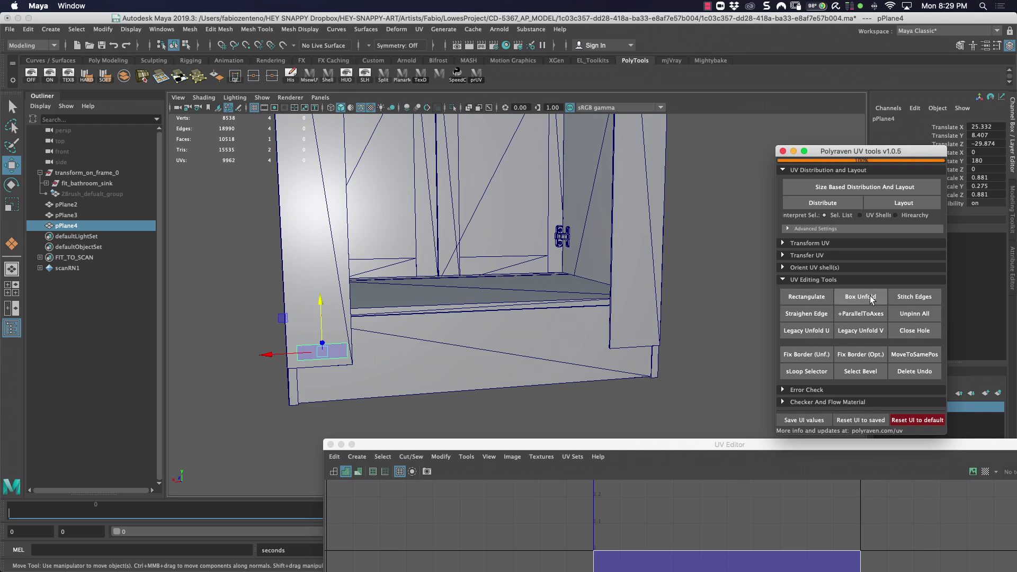
left_click(802, 353)
left_click_drag(657, 449, 680, 212)
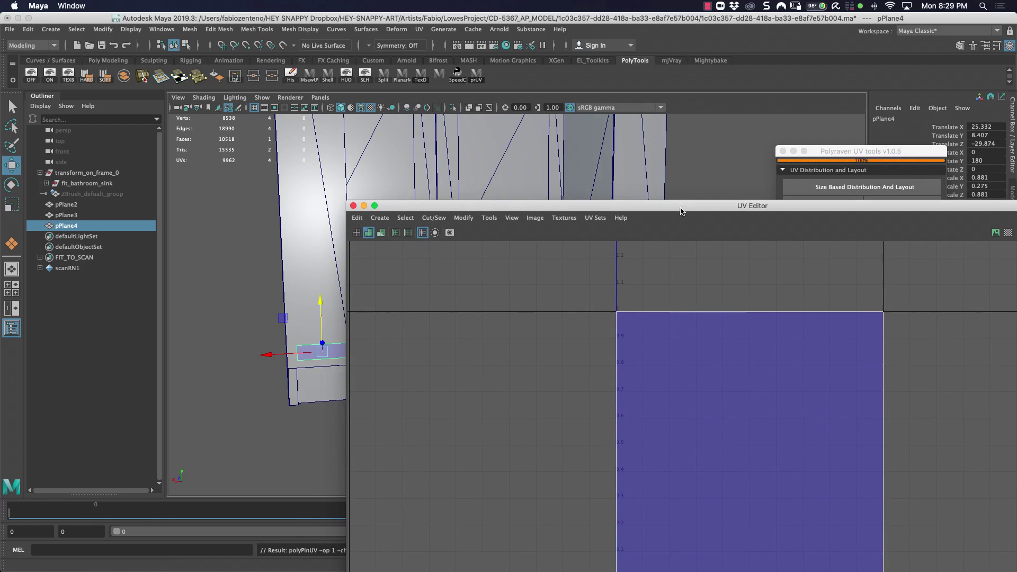
- Lower the upper two UVs of the bottom plane's shell to make a full-width strip about 0.25 high
scroll(595, 336, "down", 5)
middle_click_drag(787, 329, 681, 359, "alt")
right_click_drag(682, 357, 710, 356)
left_click_drag(538, 330, 758, 419)
left_click_drag(661, 312, 666, 395)
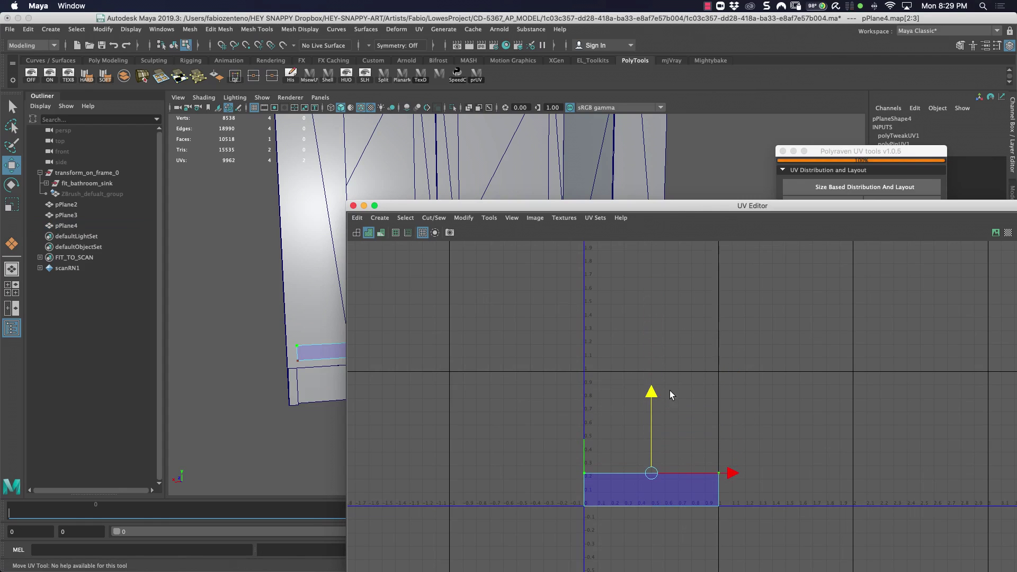
- Examine the UVs of the large upper plane and compare them with all three planes' shells in the UV Editor
left_click_drag(687, 206, 756, 400)
right_click_drag(608, 263, 529, 260, "alt")
middle_click_drag(530, 259, 539, 340, "alt")
middle_click_drag(497, 181, 515, 236, "alt")
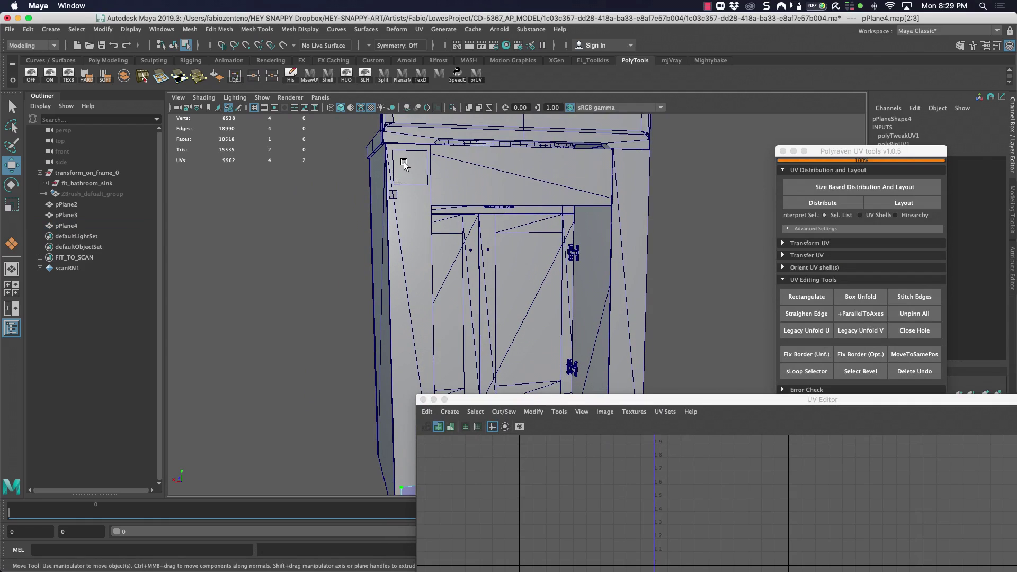
left_click(403, 164)
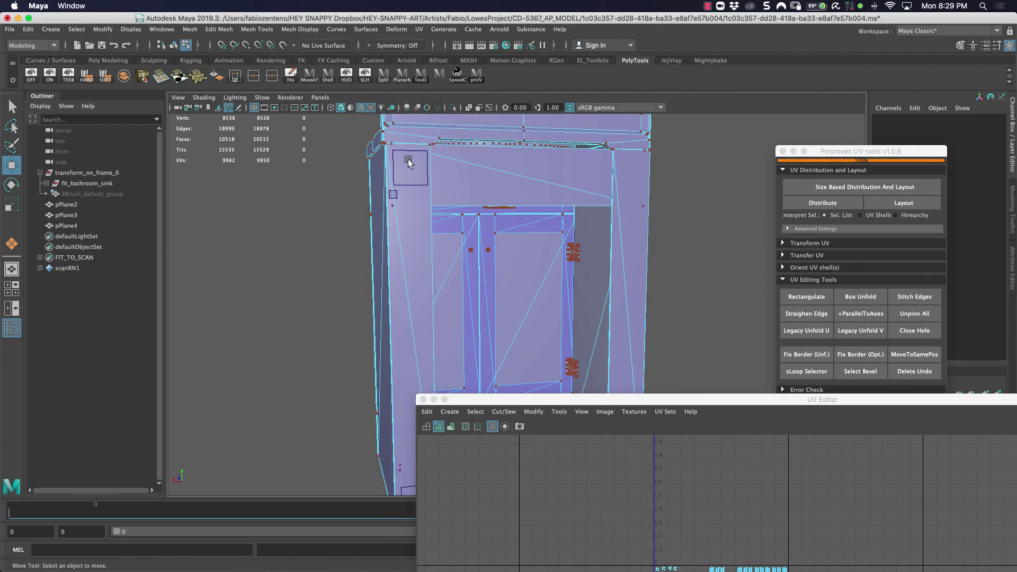
right_click_drag(419, 154, 420, 150)
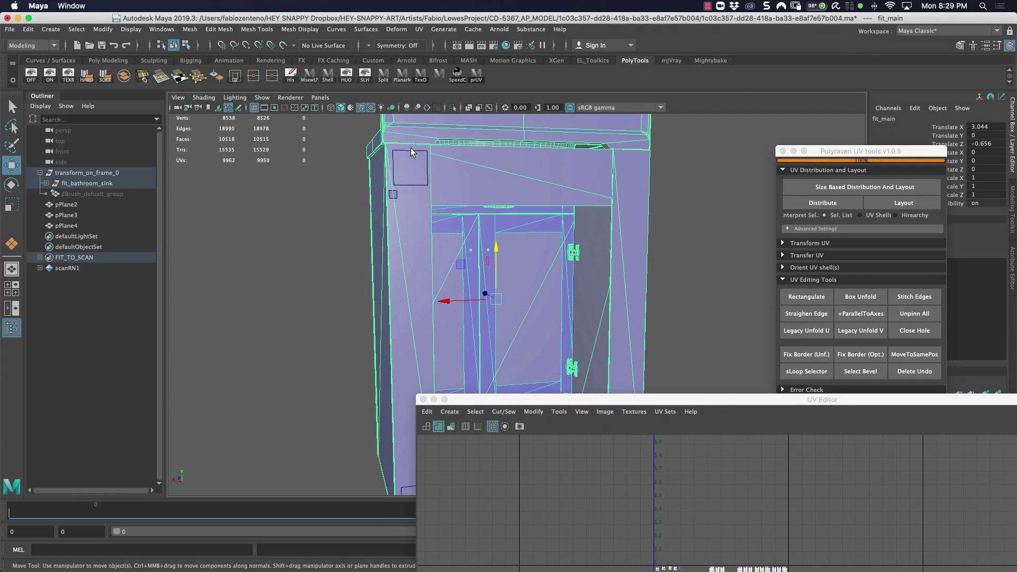
left_click(418, 152)
left_click_drag(685, 405, 715, 224)
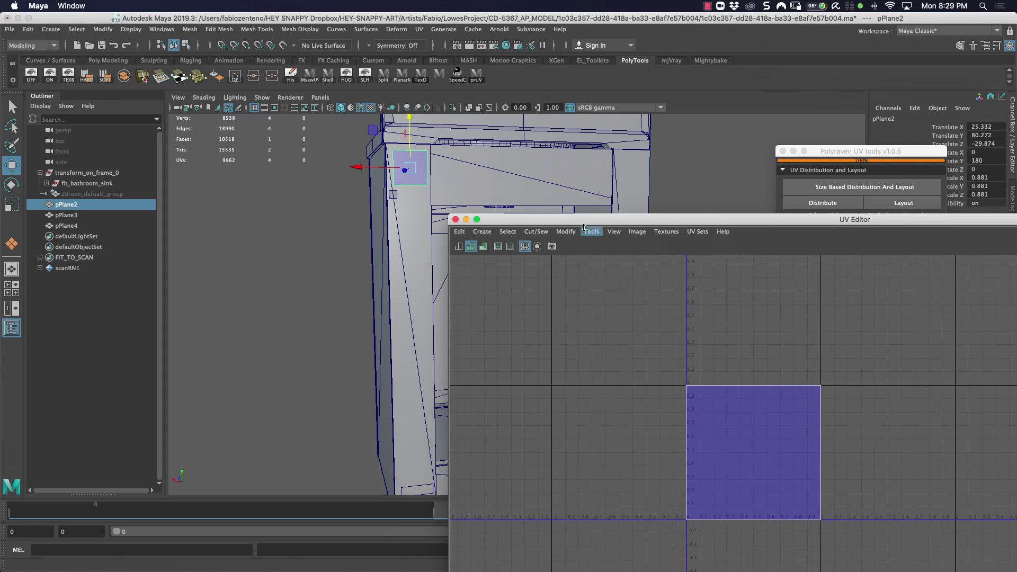
left_click(65, 225, "shift")
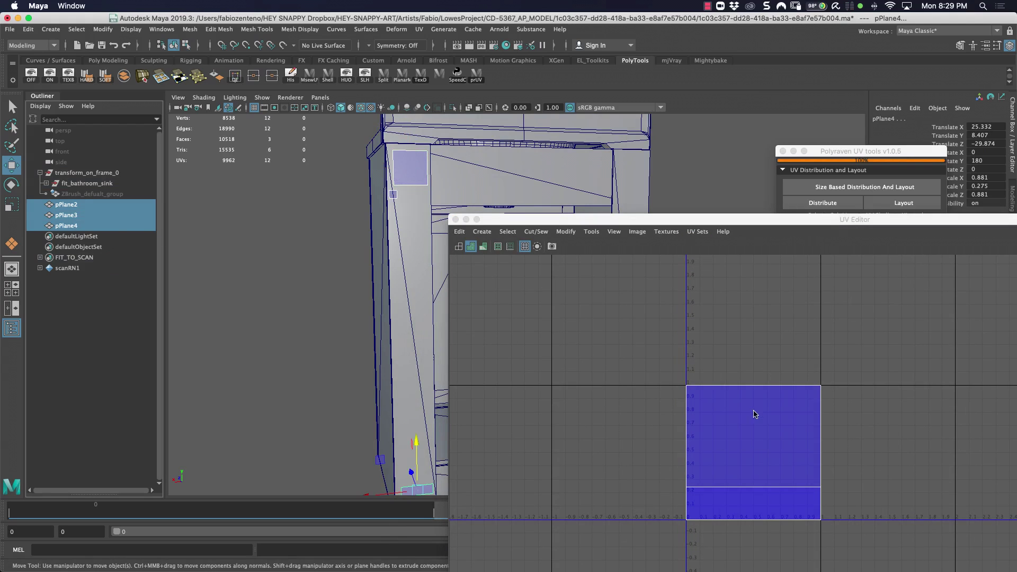
left_click(407, 171)
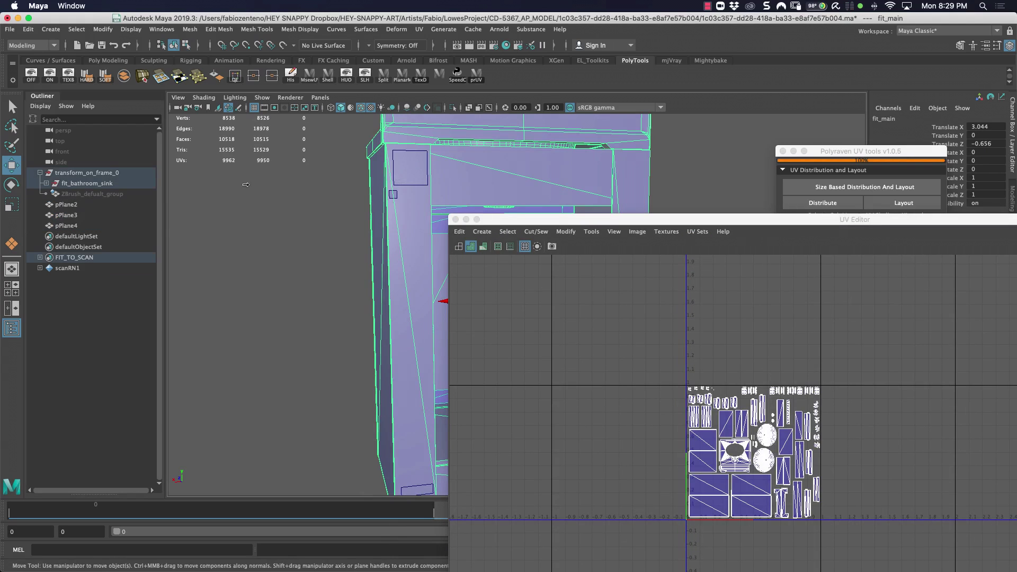
- Scale the large plane pPlane2's UV shell to about half size and place it in the tile's upper right corner
left_click(64, 204)
key("r")
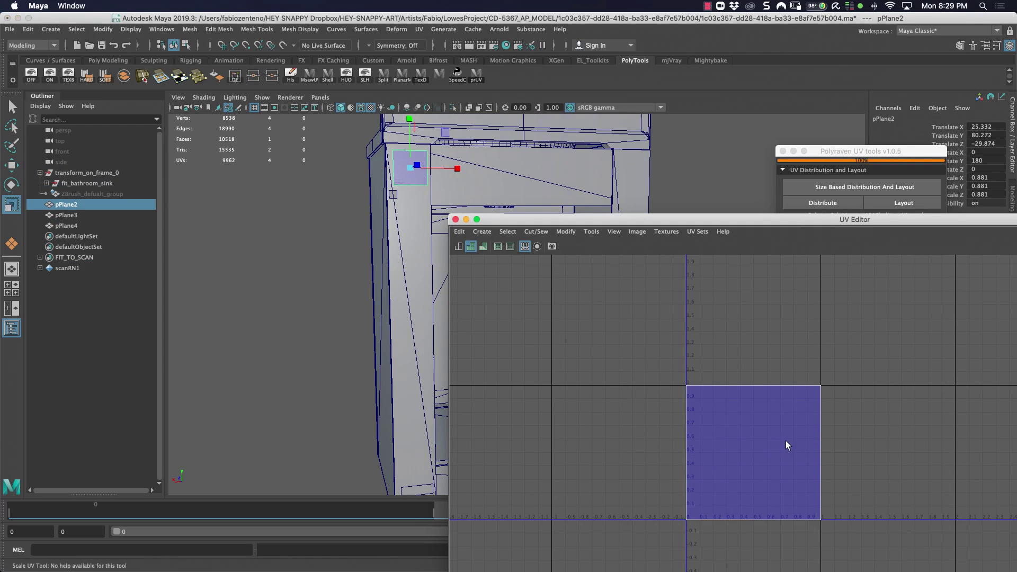
right_click_drag(718, 395, 643, 354)
left_click_drag(641, 352, 895, 566)
left_click_drag(755, 456, 782, 425)
key("w")
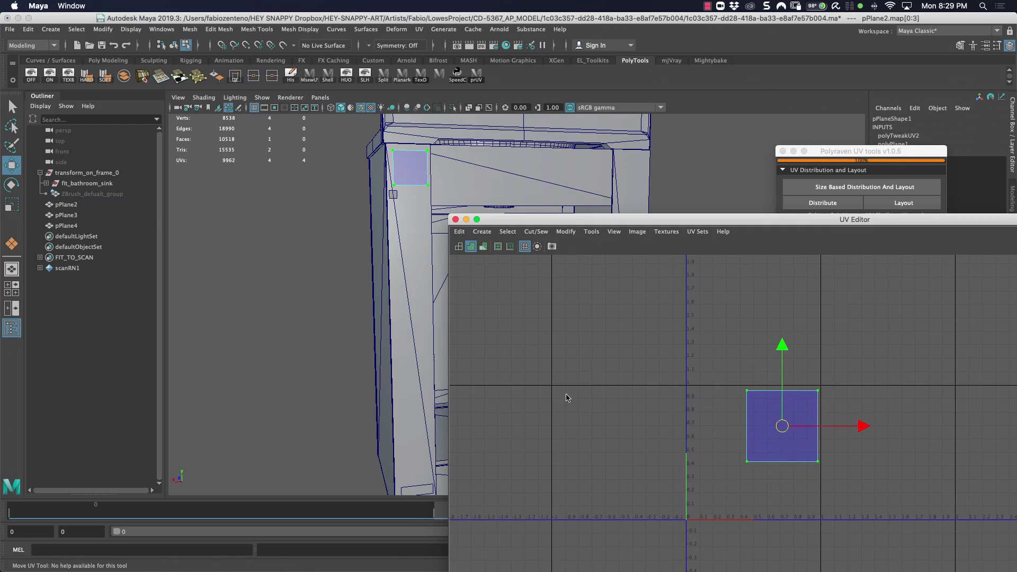
- Shrink the small plane pPlane3's UV shell to about 0.17 wide and move it to the tile's upper left corner
left_click(73, 215)
left_click_drag(632, 342, 783, 456)
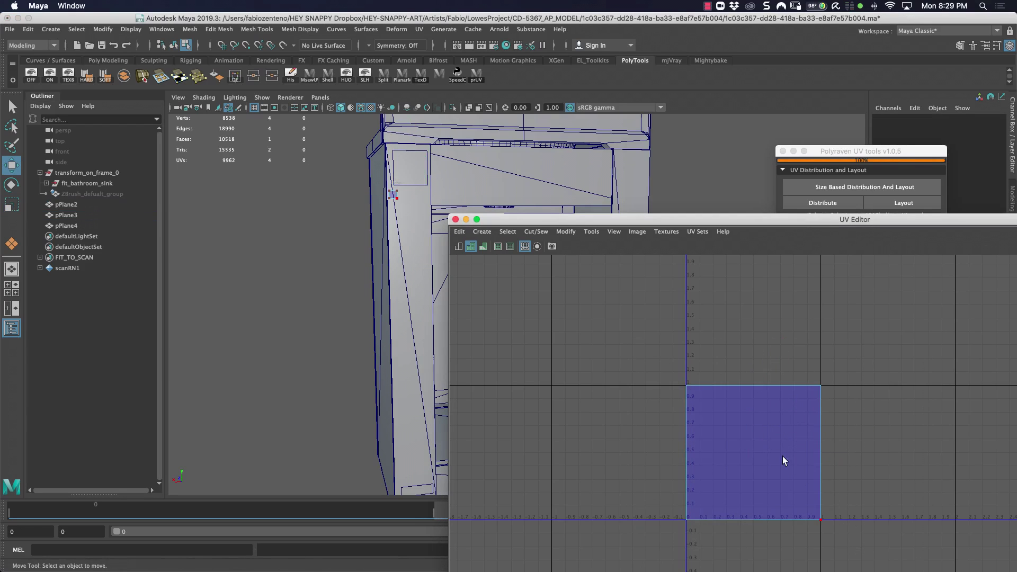
key("r")
left_click_drag(666, 377, 855, 533)
middle_click_drag(767, 463, 688, 469)
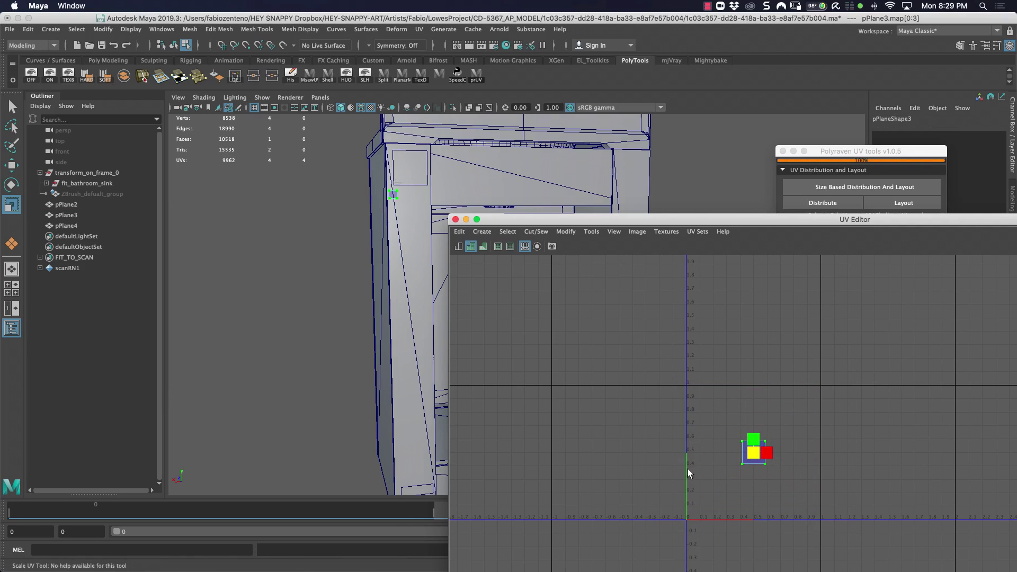
key("w")
left_click_drag(755, 454, 709, 406)
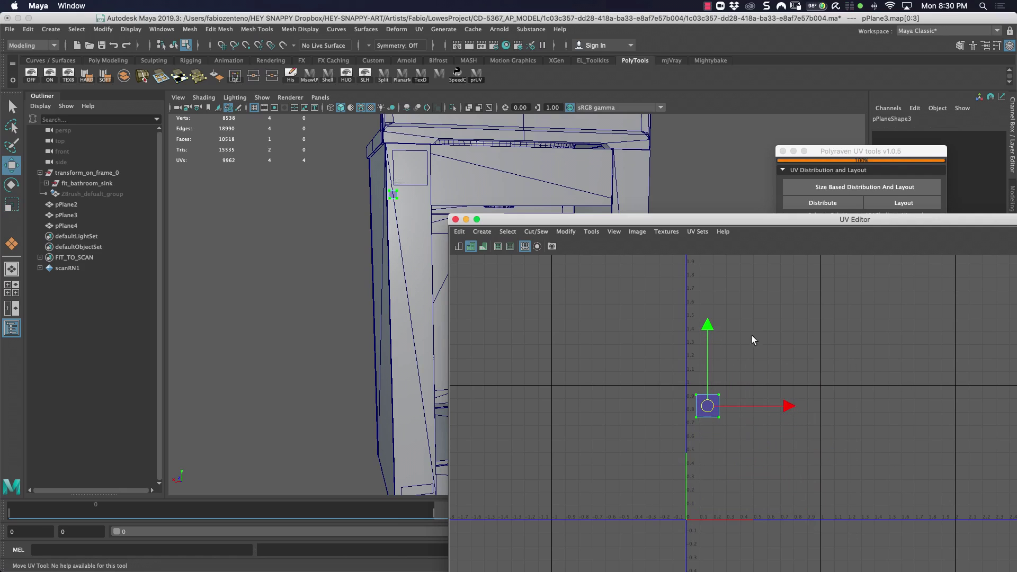
- Show all three planes' UVs together and enlarge the large plane's shell to about 0.7 wide, clear of the others
left_click_drag(601, 221, 558, 243)
left_click(90, 204)
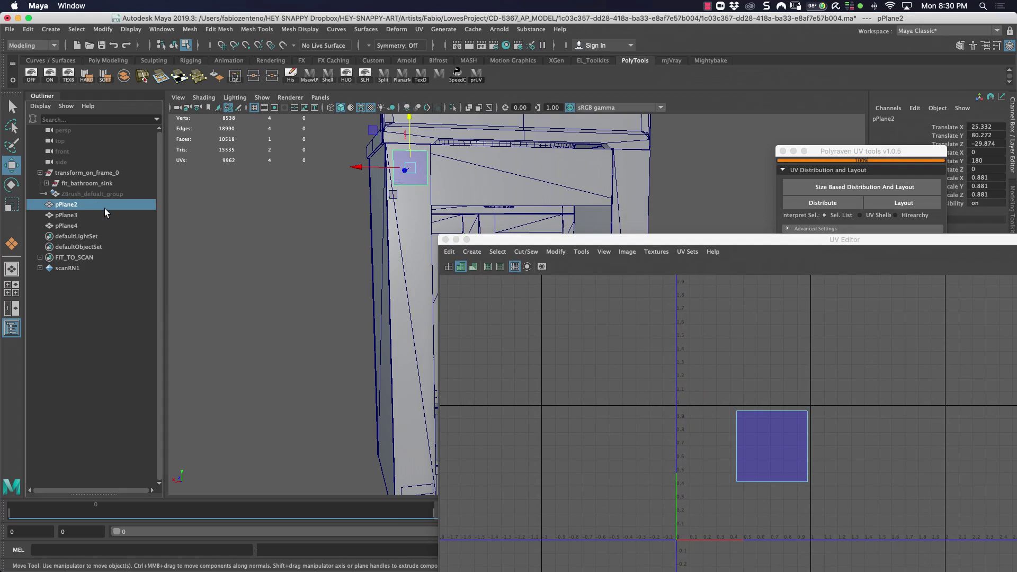
left_click(63, 227, "shift")
middle_click_drag(808, 485, 757, 398, "alt")
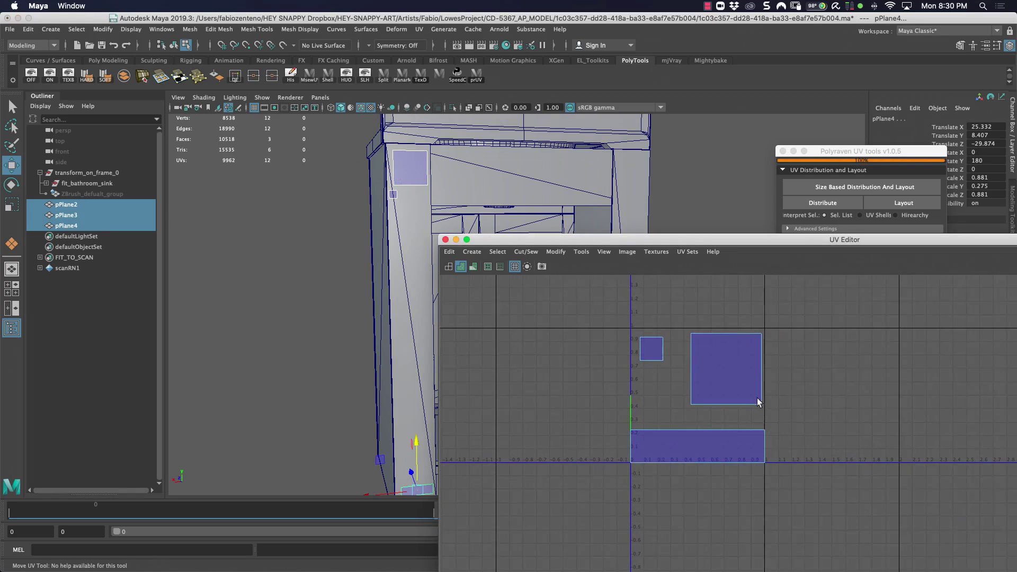
right_click_drag(720, 338, 766, 337)
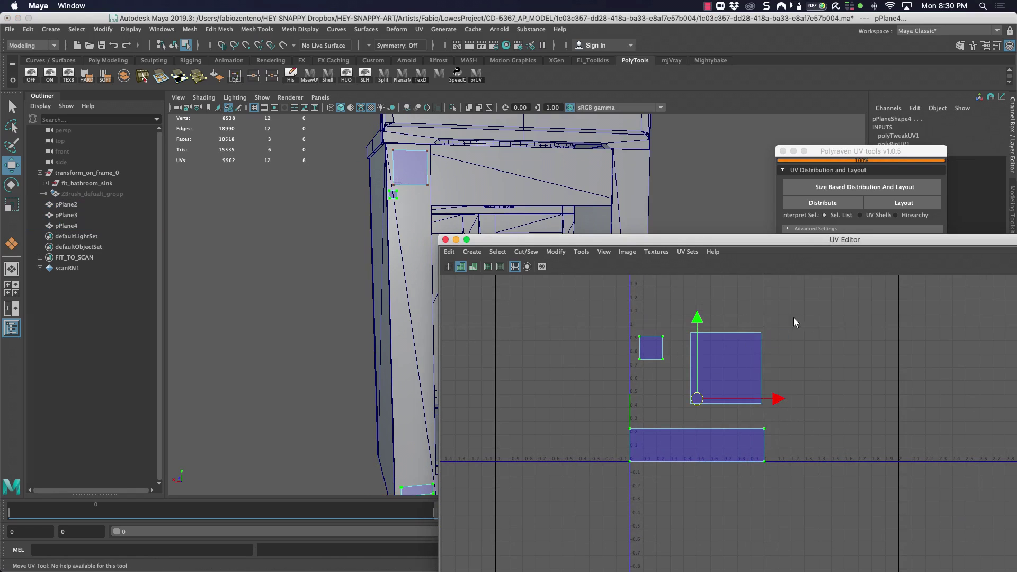
left_click_drag(793, 319, 674, 416)
key("r")
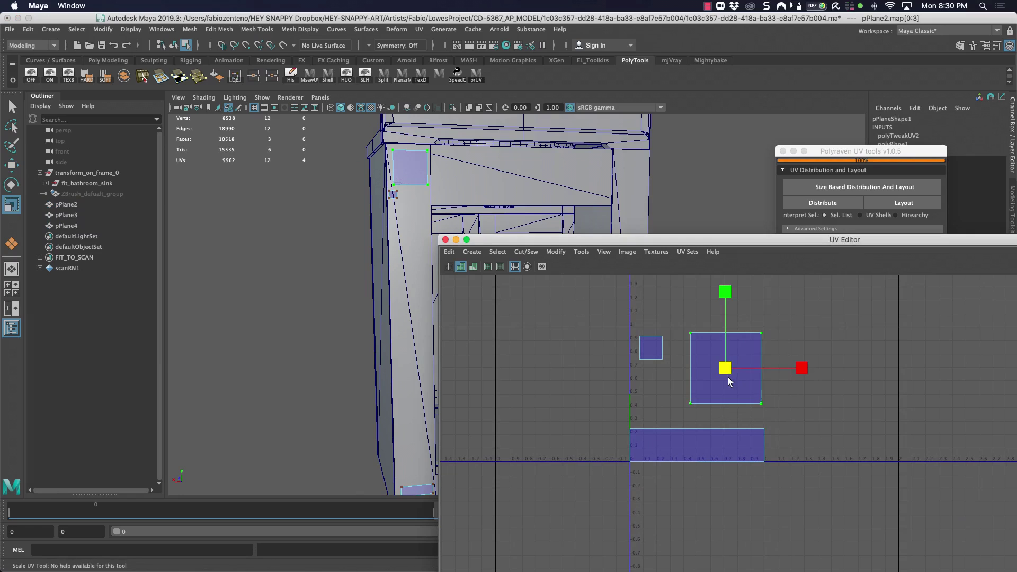
left_click_drag(728, 377, 745, 354)
key("w")
key("r")
key("w")
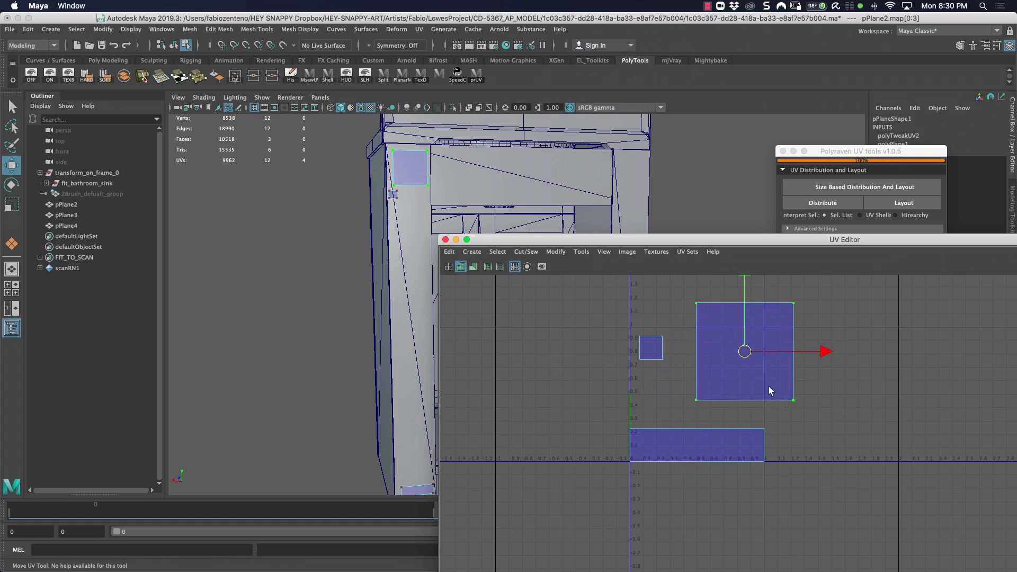
- Scale the bottom plane's UV strip down uniformly to about 0.9 wide, leaving margins at the tile borders
left_click(630, 427)
key("r")
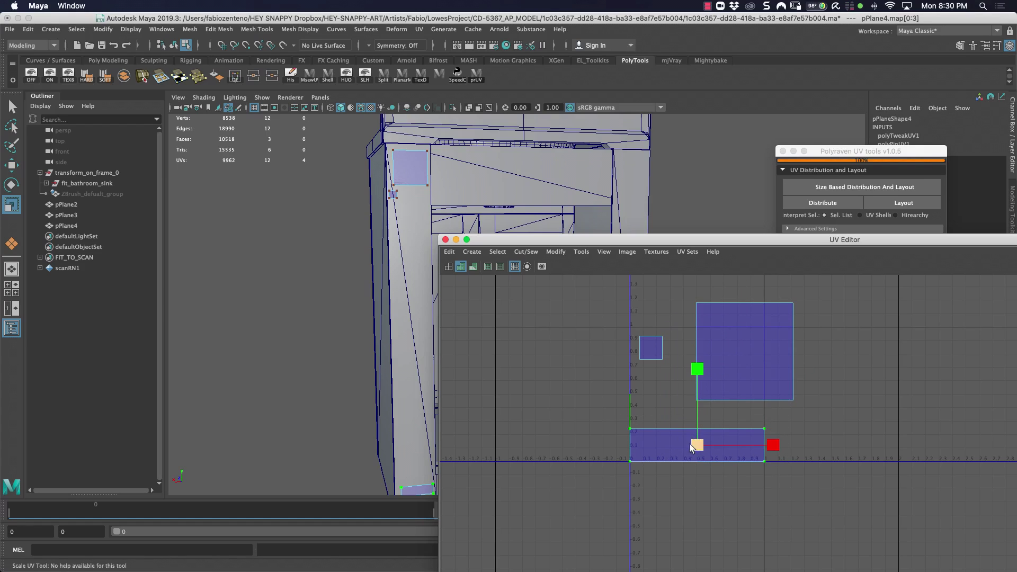
left_click_drag(695, 446, 689, 451)
key("w")
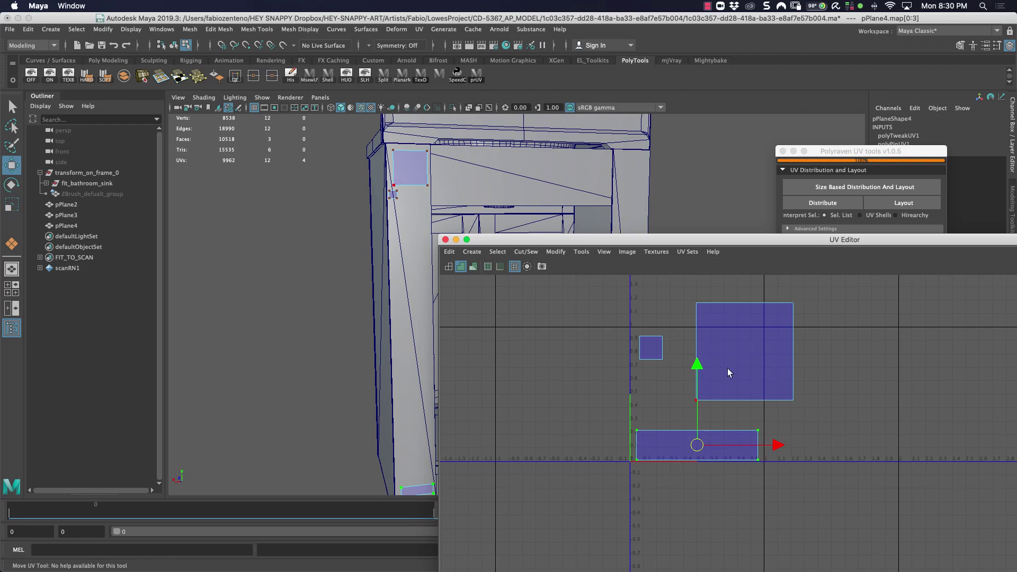
- Move the large plane's UV shell inside the tile just above the strip and reduce it to about 0.67 wide
left_click_drag(686, 295, 809, 407)
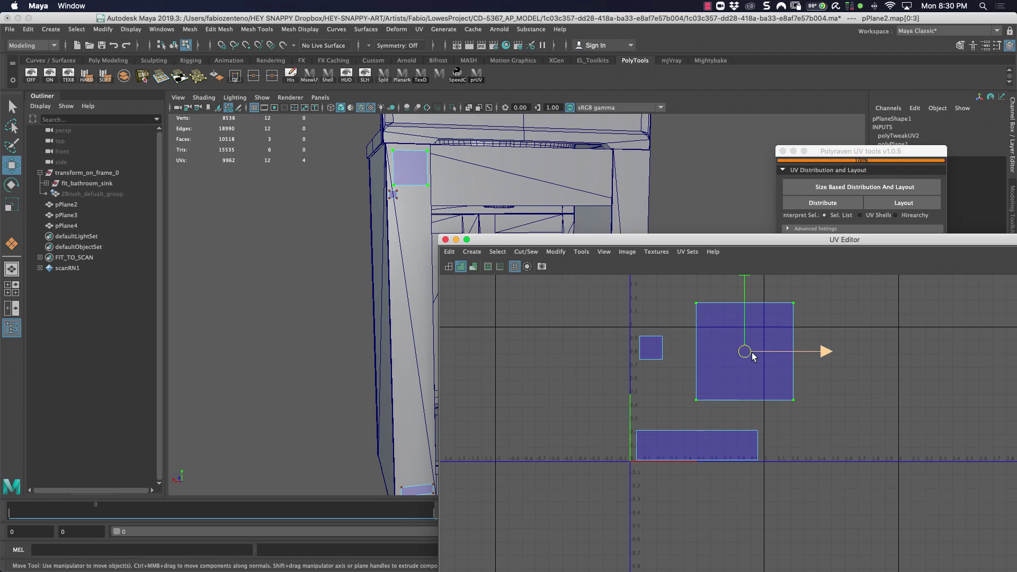
left_click_drag(746, 356, 710, 382)
key("r")
key("w")
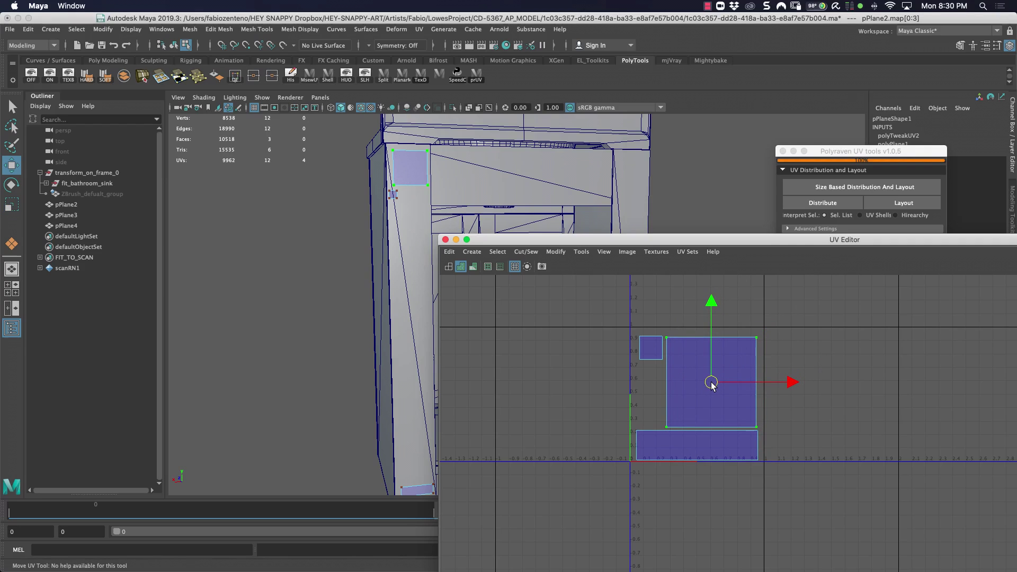
- Enlarge the small plane's UV shell slightly and move it down beside the large shell, just above the strip
left_click_drag(629, 324, 663, 364)
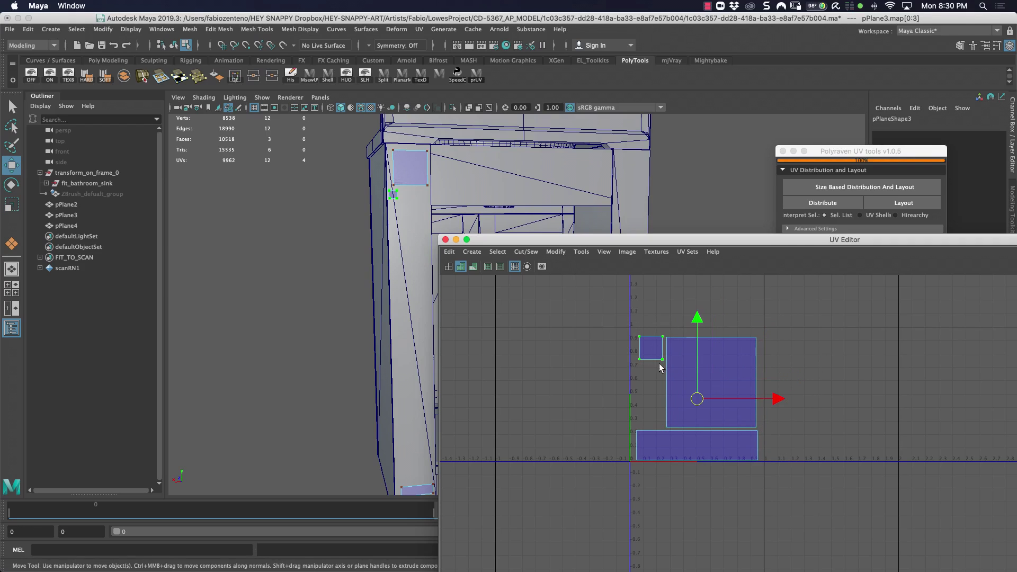
left_click_drag(630, 333, 662, 365)
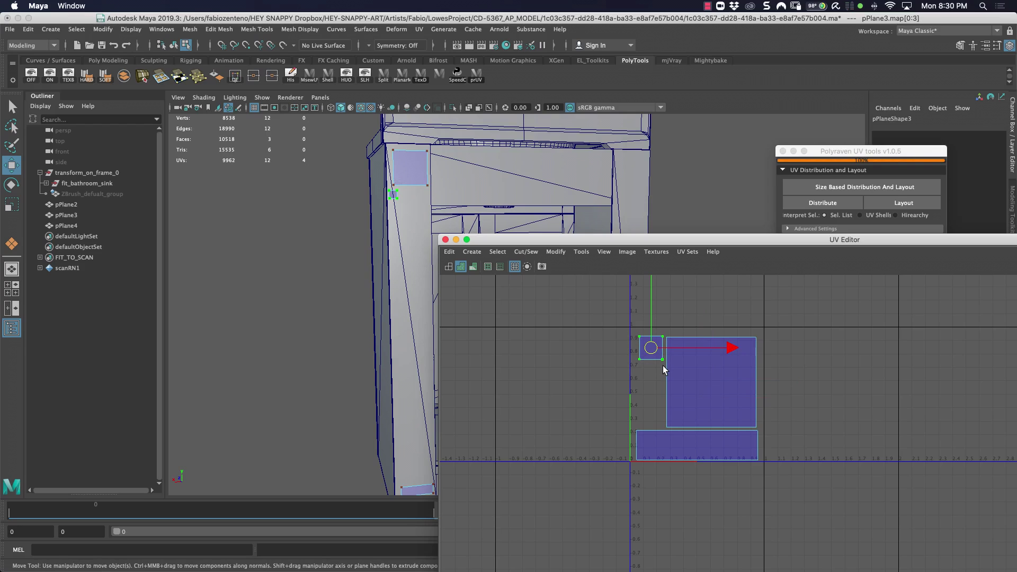
key("r")
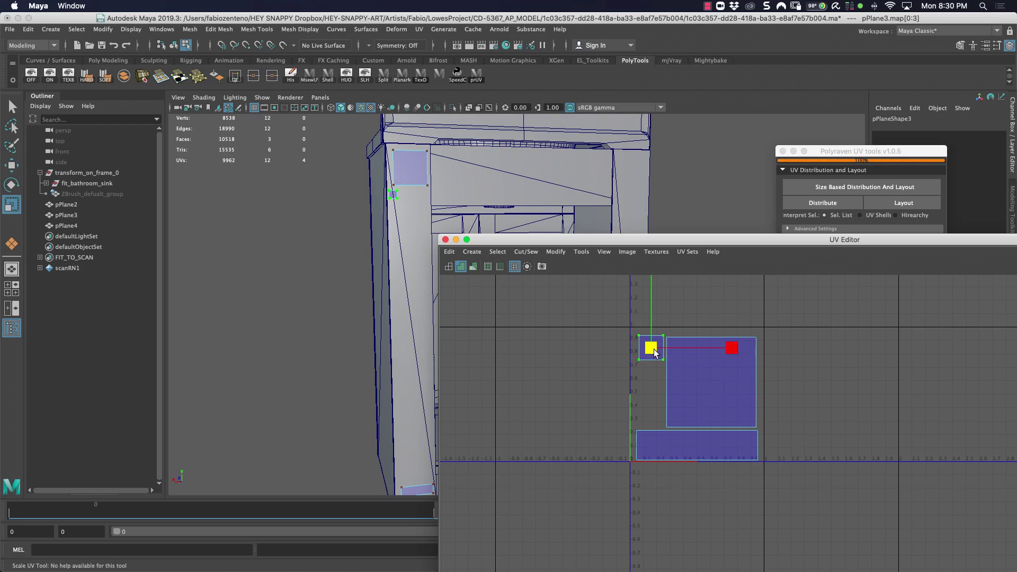
key("w")
left_click_drag(651, 350, 651, 412)
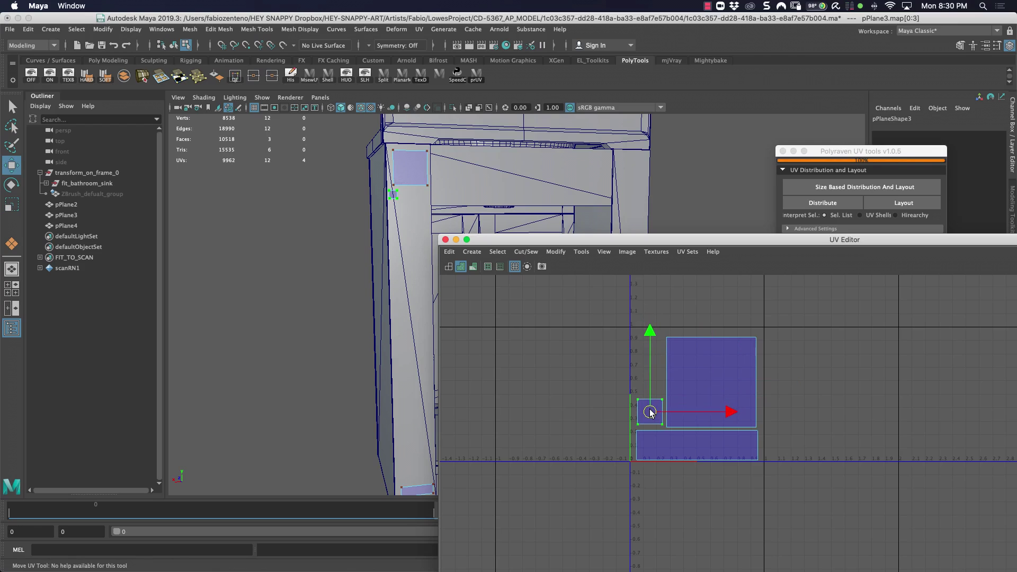
- Move all three planes' UV shells up slightly together, scale them up a little within the tile, and close the UV Editor
left_click_drag(625, 320, 767, 456)
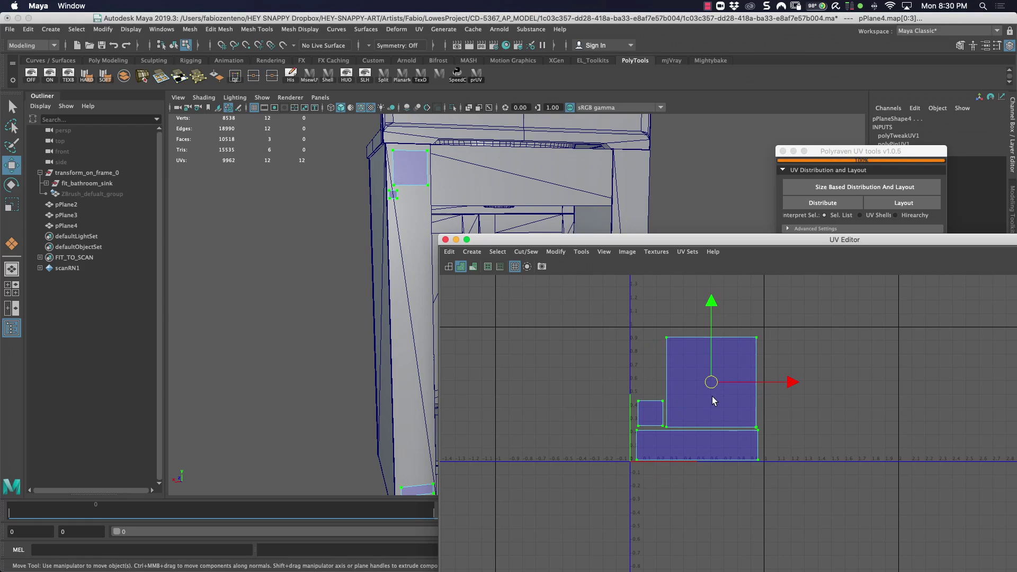
key("w")
left_click_drag(697, 376, 700, 397)
key("r")
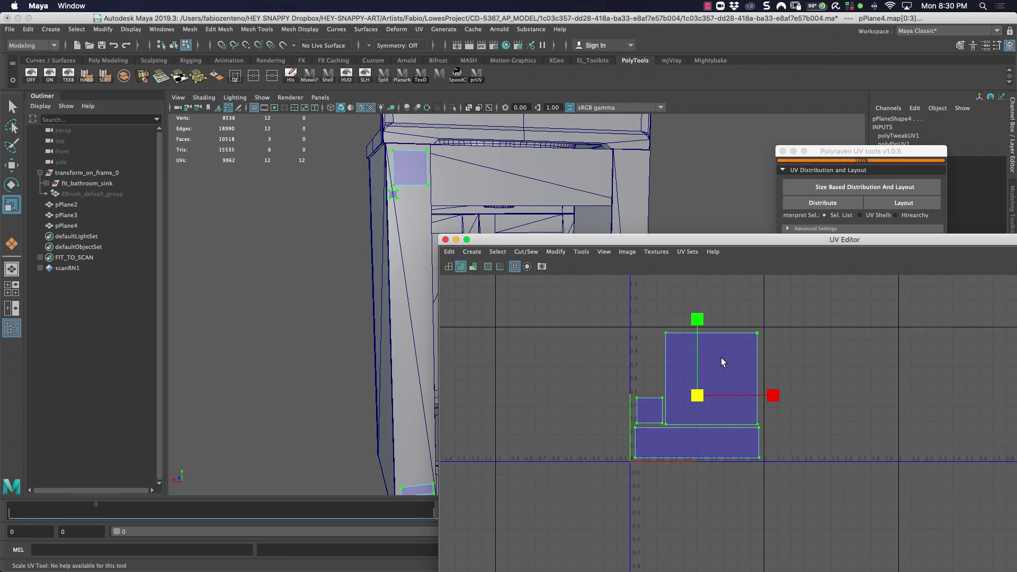
right_click_drag(722, 360, 748, 338)
left_click(446, 239)
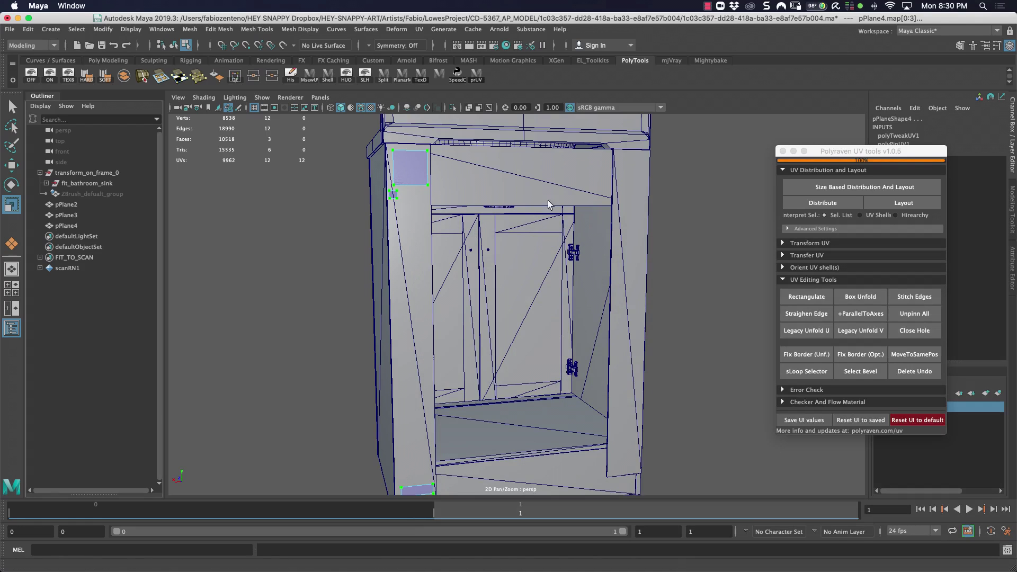
- Save the scene and combine pPlane2, pPlane3 and pPlane4 into a single mesh
left_click(66, 204)
left_click(71, 225, "shift")
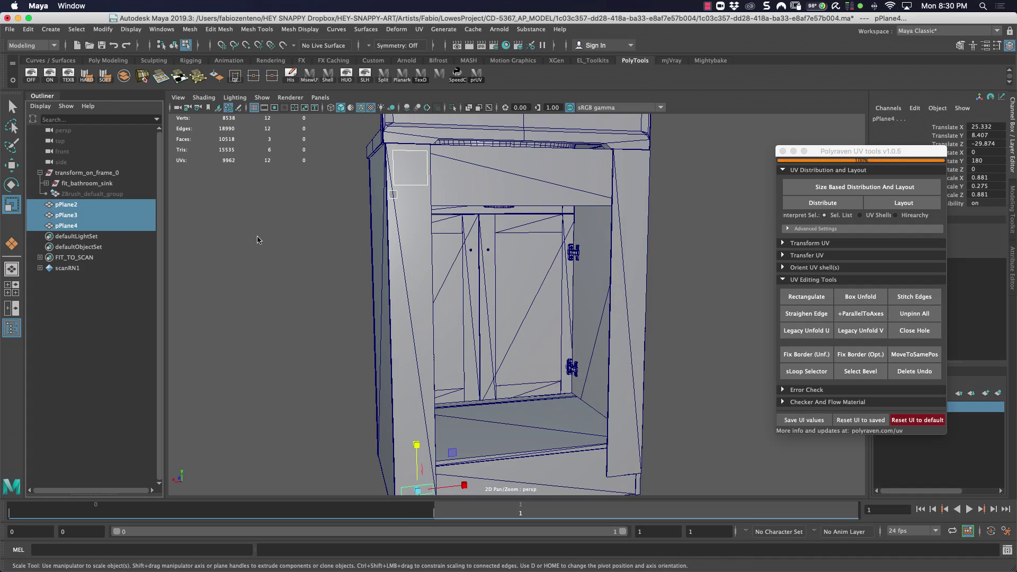
key("super+s")
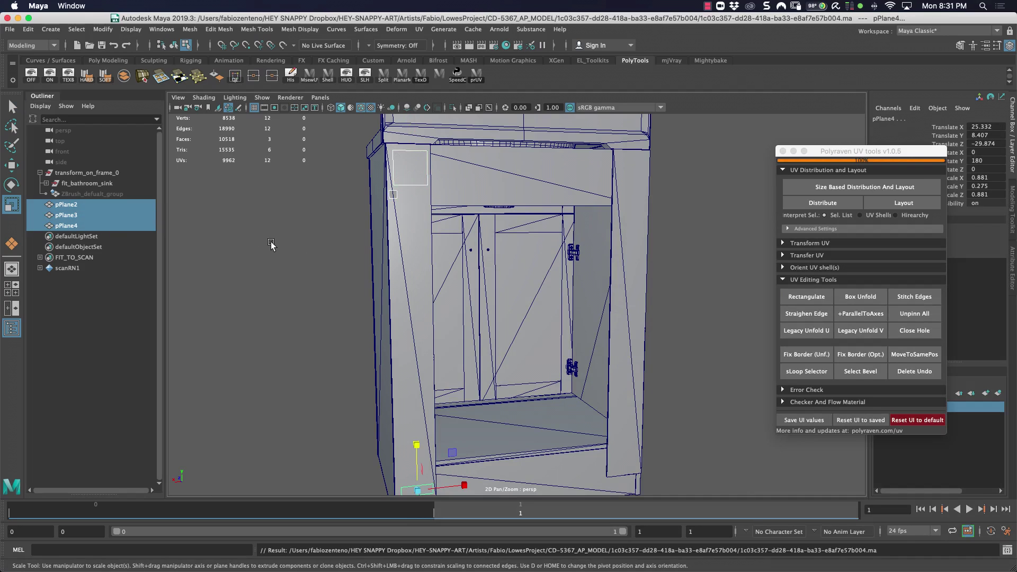
left_click(188, 30)
left_click(213, 66)
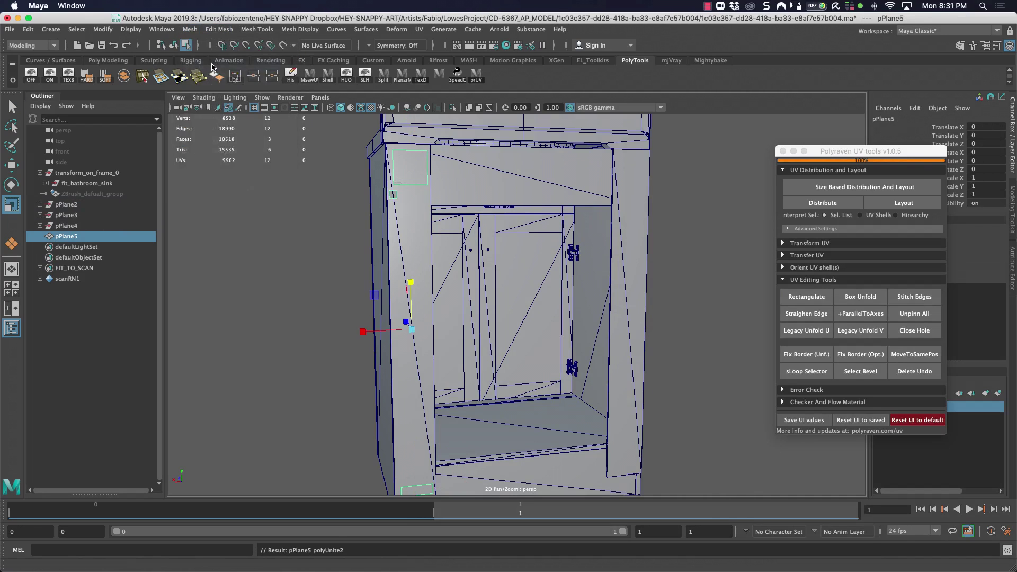
- Delete the construction history of the combined plane mesh
key("space")
left_click(275, 235)
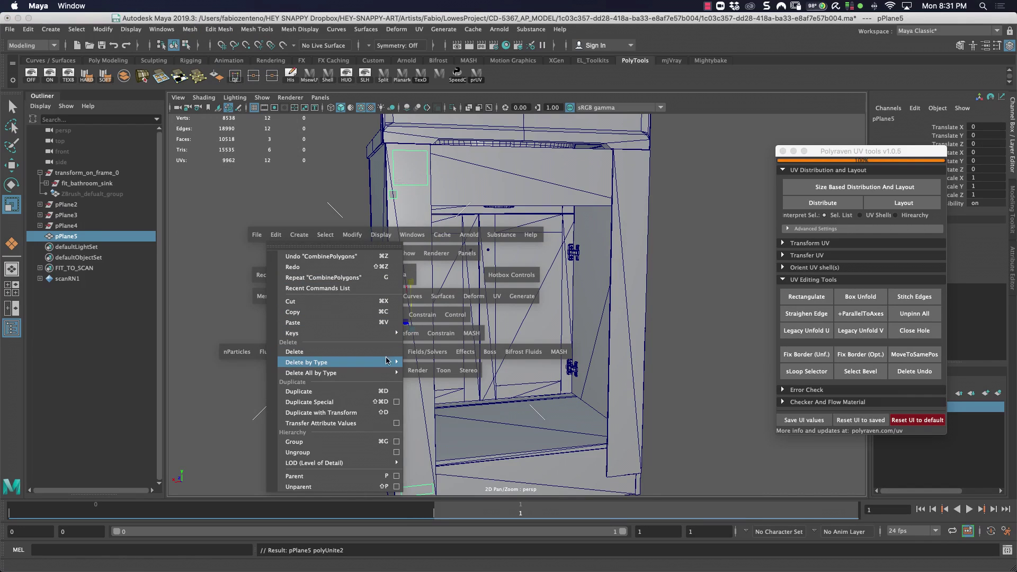
left_click(422, 366)
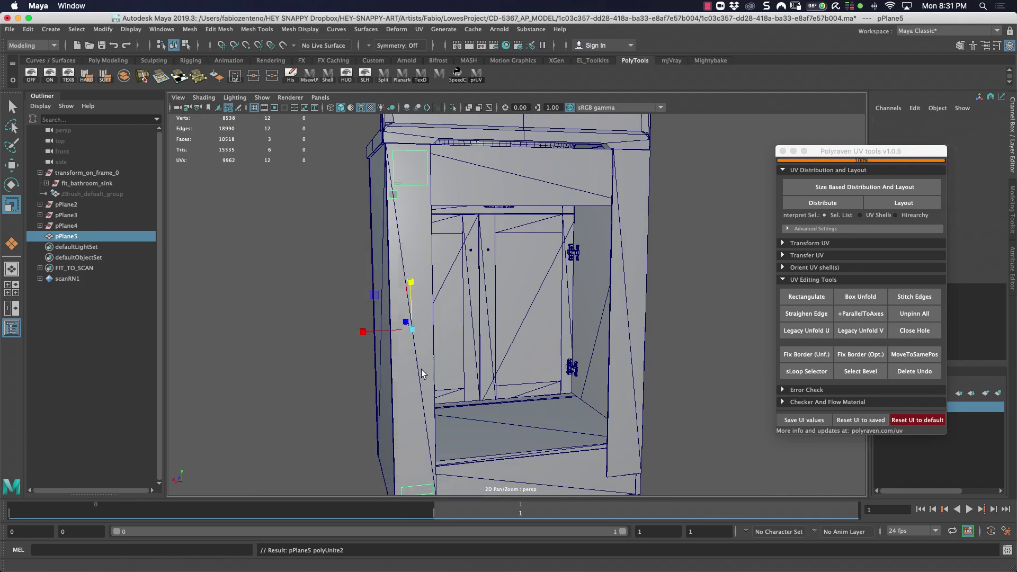
- Expand the fit_bathroom_sink group and rename the combined plane mesh as fit_decals
left_click(46, 184)
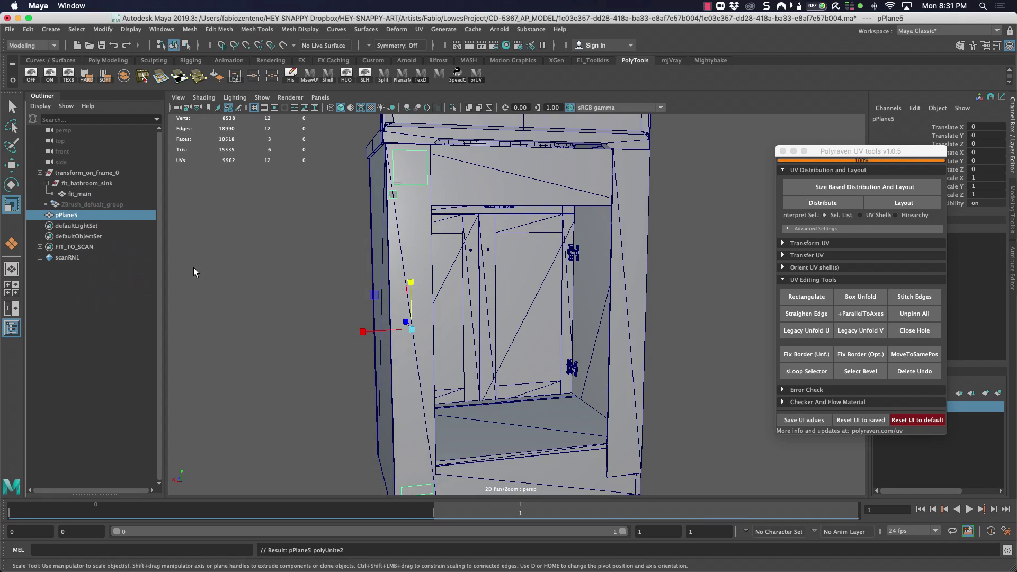
double_click(65, 214)
type("fi")
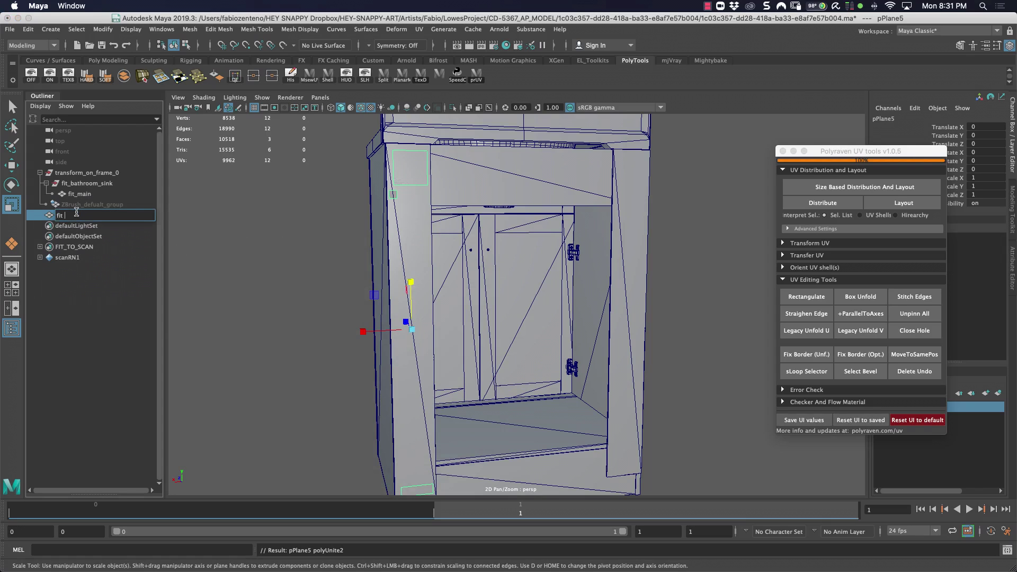
type("t_decals")
key("Return")
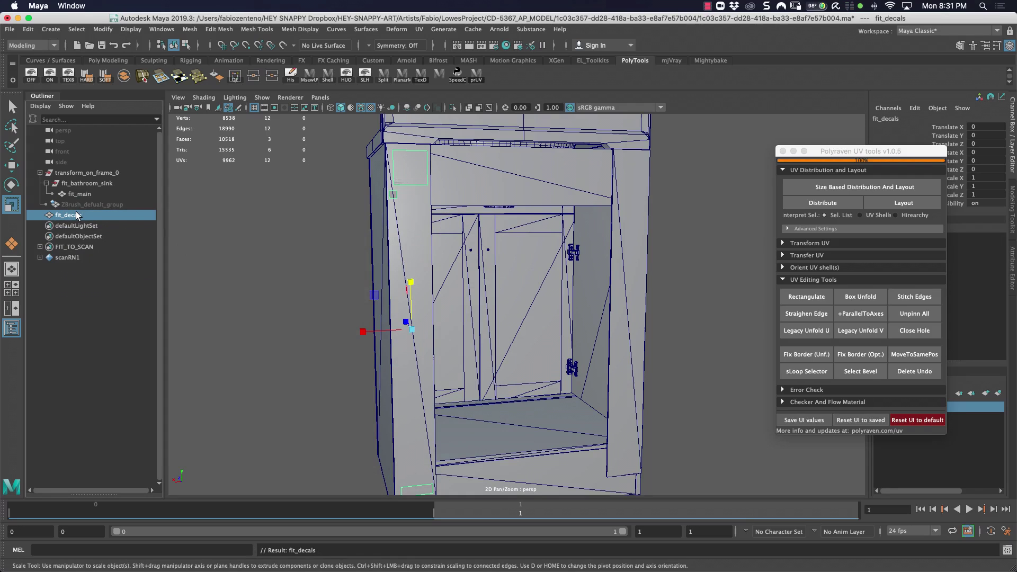
- Switch to Finder and review the vanity's reference photos from CD-5367-10534.jpg to CD-5367-10550.jpg, checking every side for details
key("super+Tab")
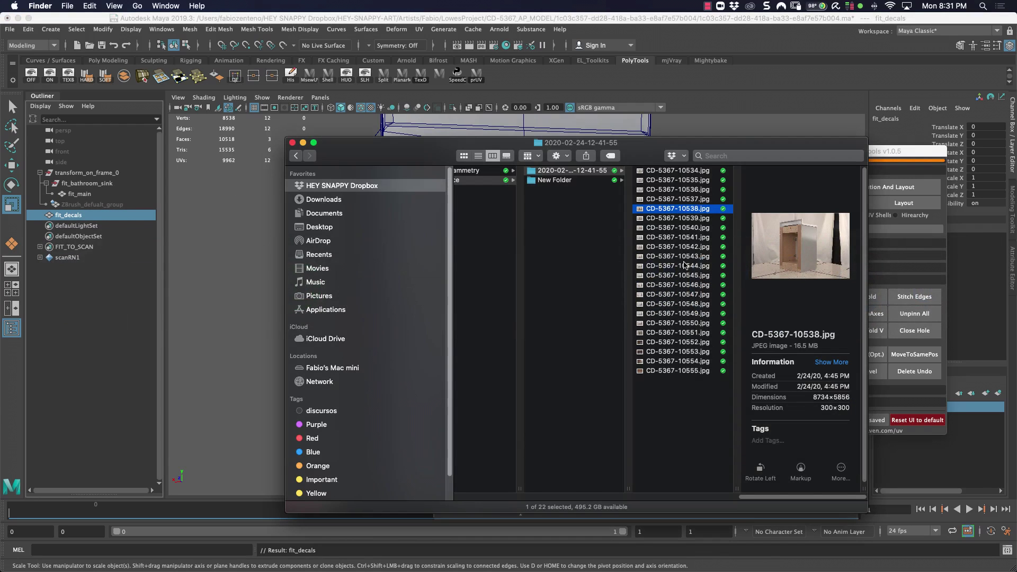
key("space")
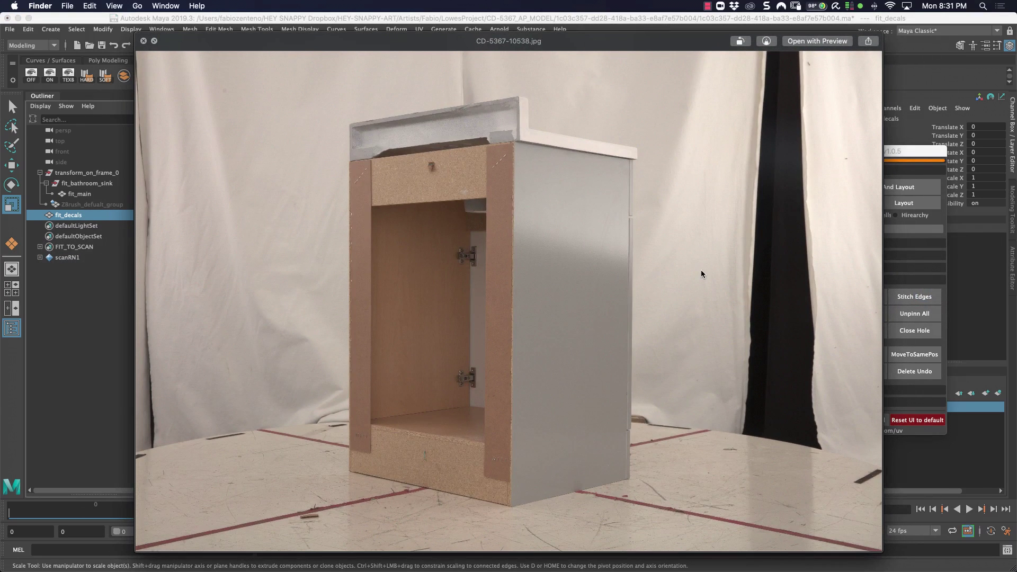
key("space")
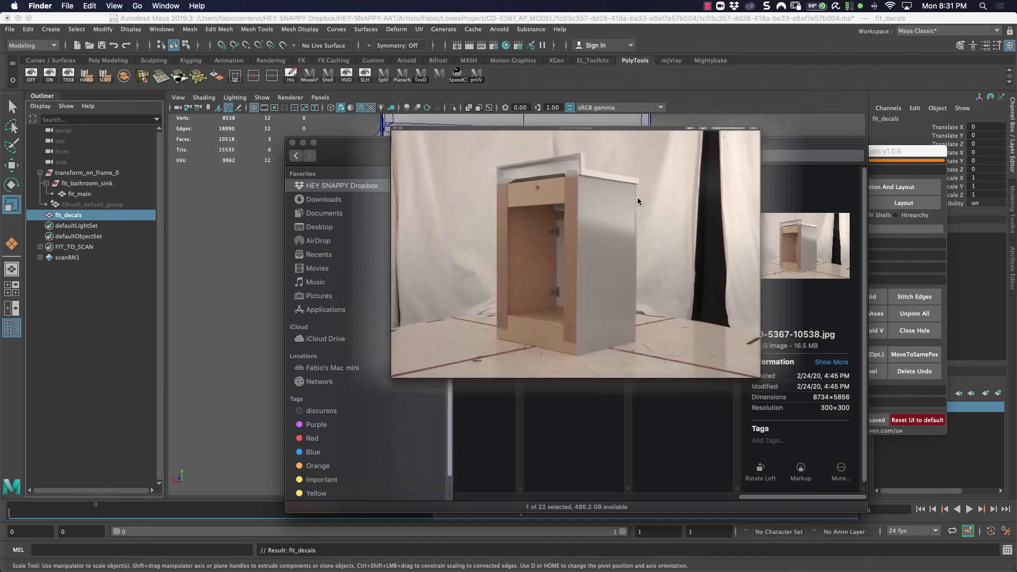
left_click(680, 171)
key("space")
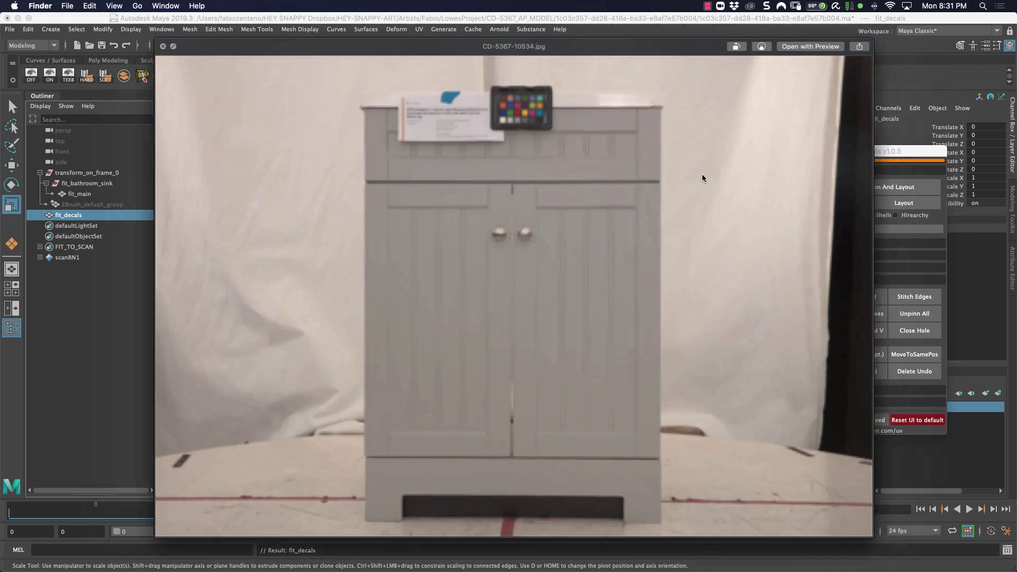
key("Down")
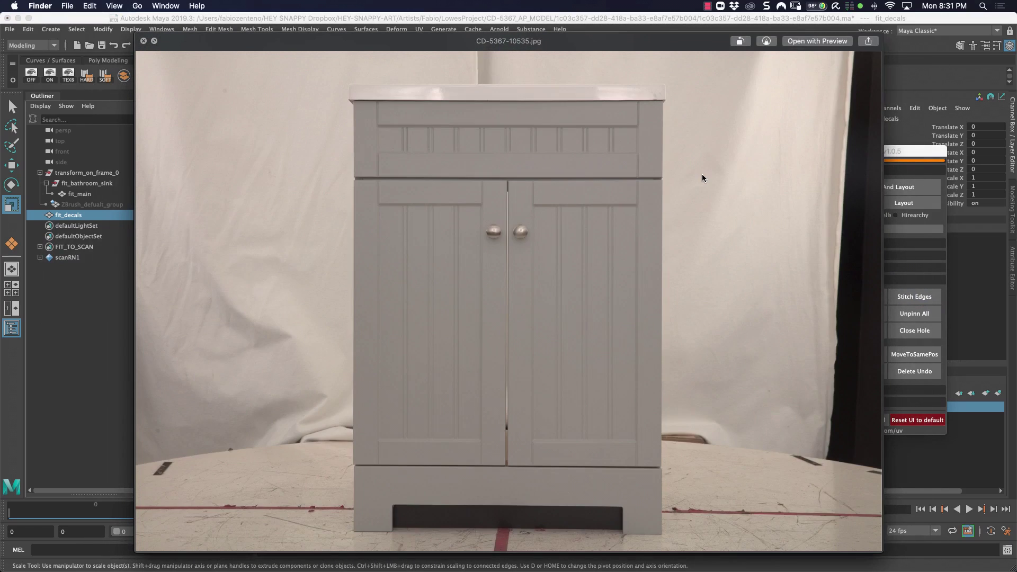
key("Down")
key("Down")
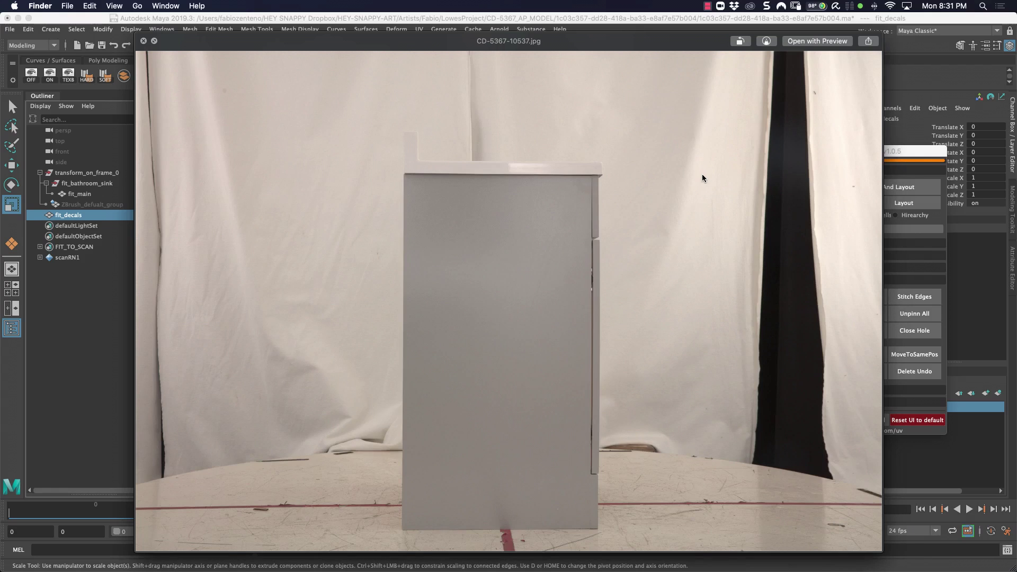
key("Down")
key("Down")
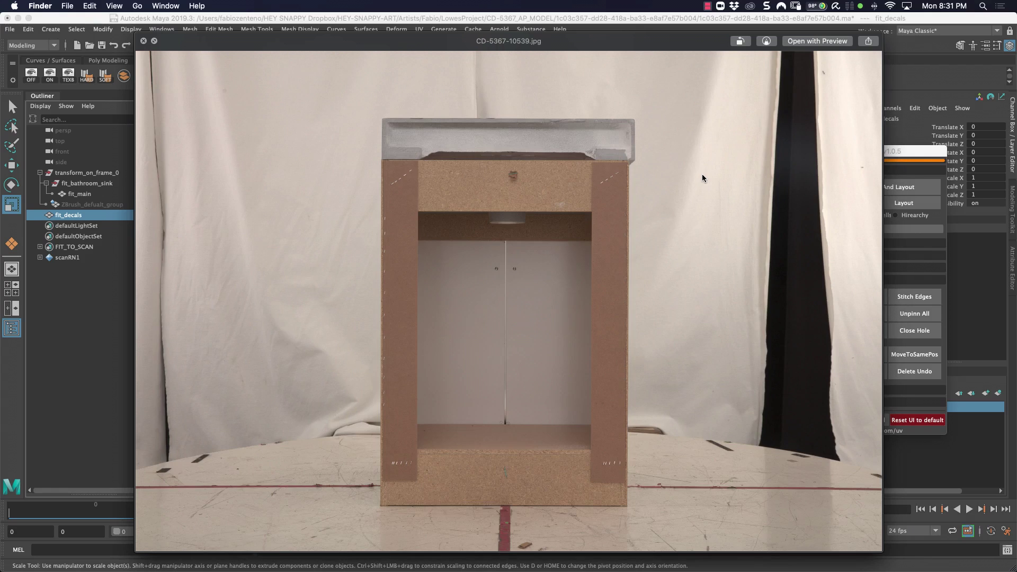
key("Down")
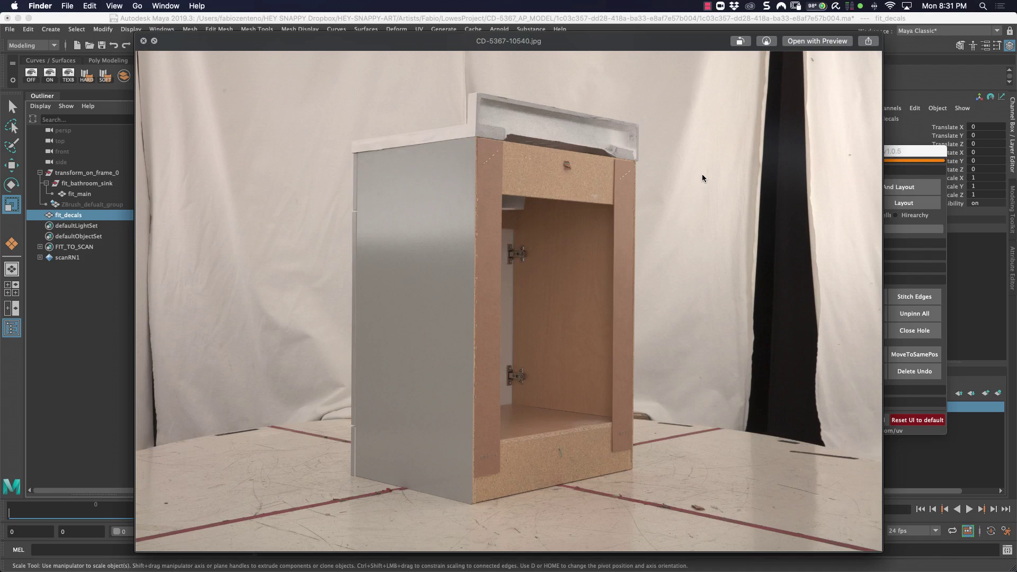
key("Down")
key("Down")
key("Down")
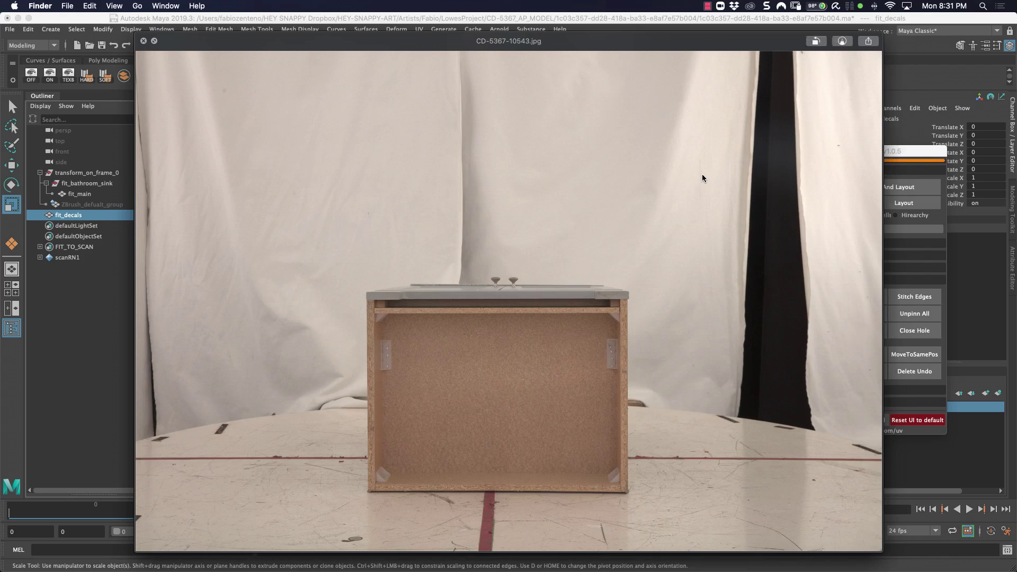
key("Down")
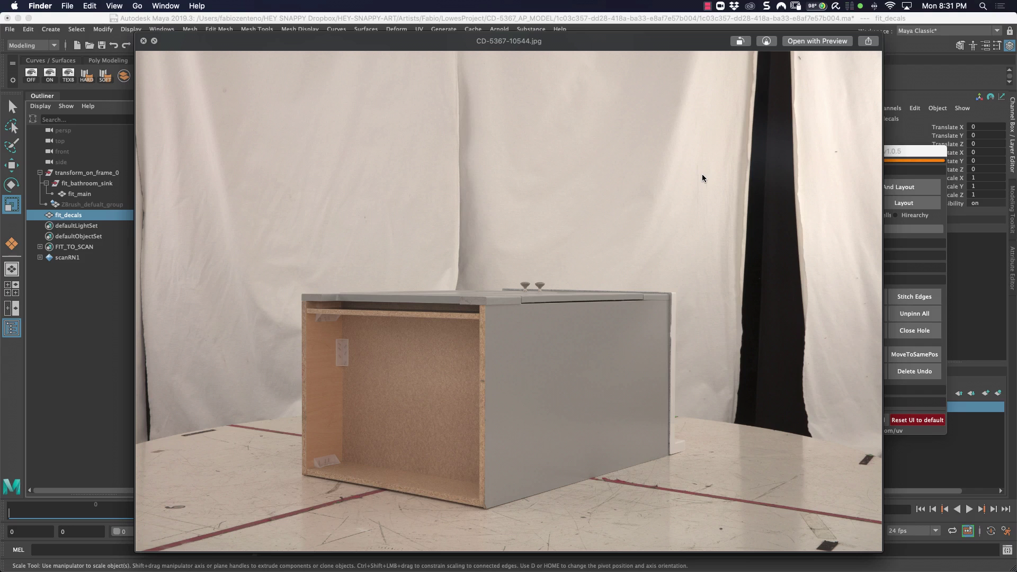
key("Down")
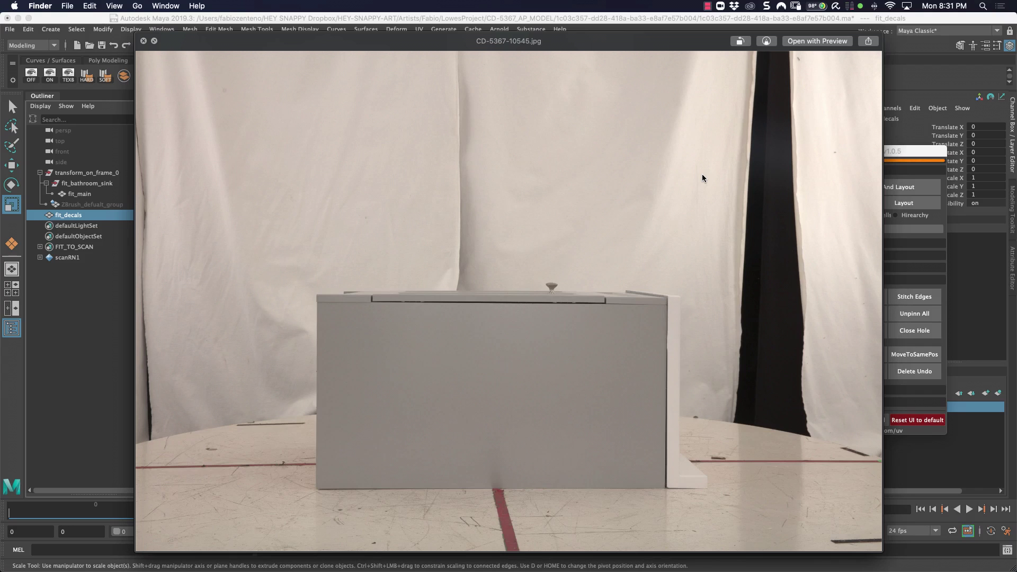
key("Down")
key("Down")
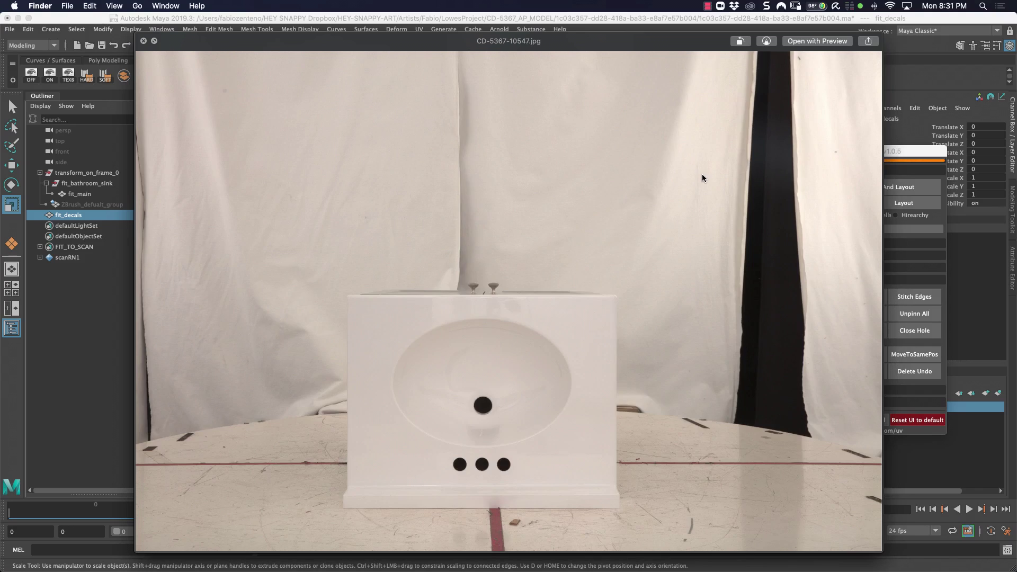
key("Down")
key("Down")
key("Down")
key("space")
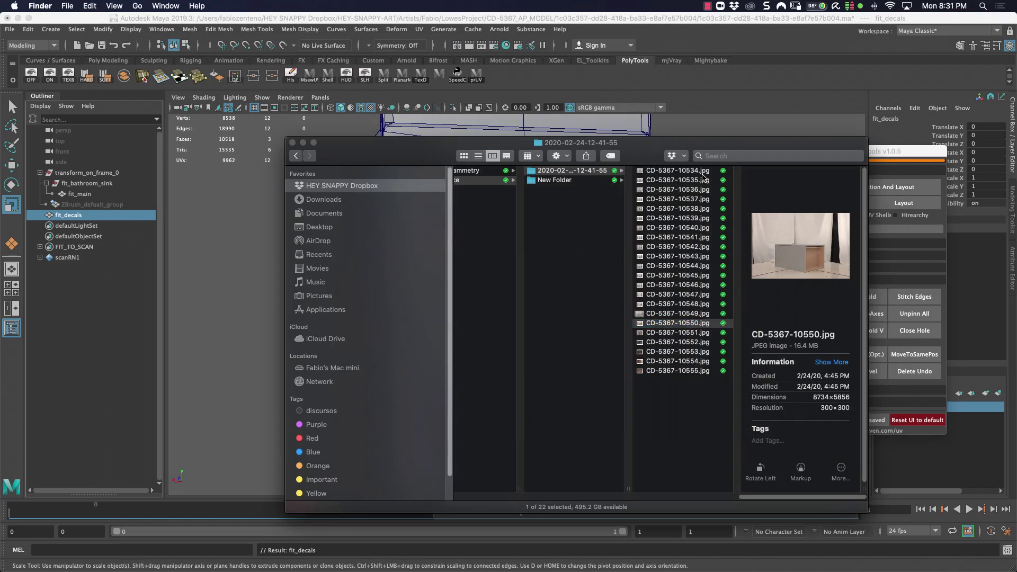
- Return to Maya, parent fit_decals under the fit_bathroom_sink group, and close the Polyraven UV tools window
left_click(210, 269)
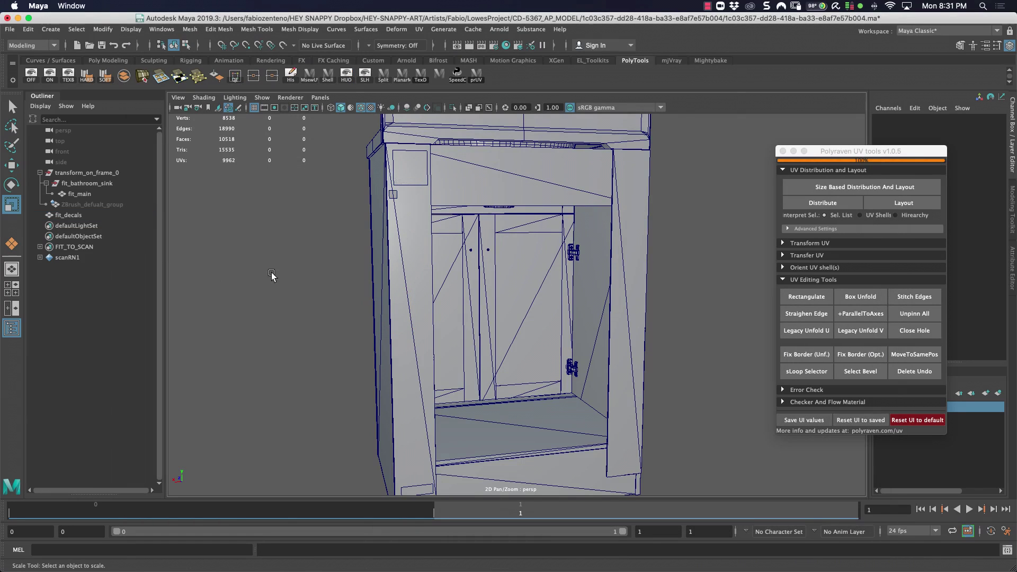
left_click(90, 183, "ctrl")
key("p")
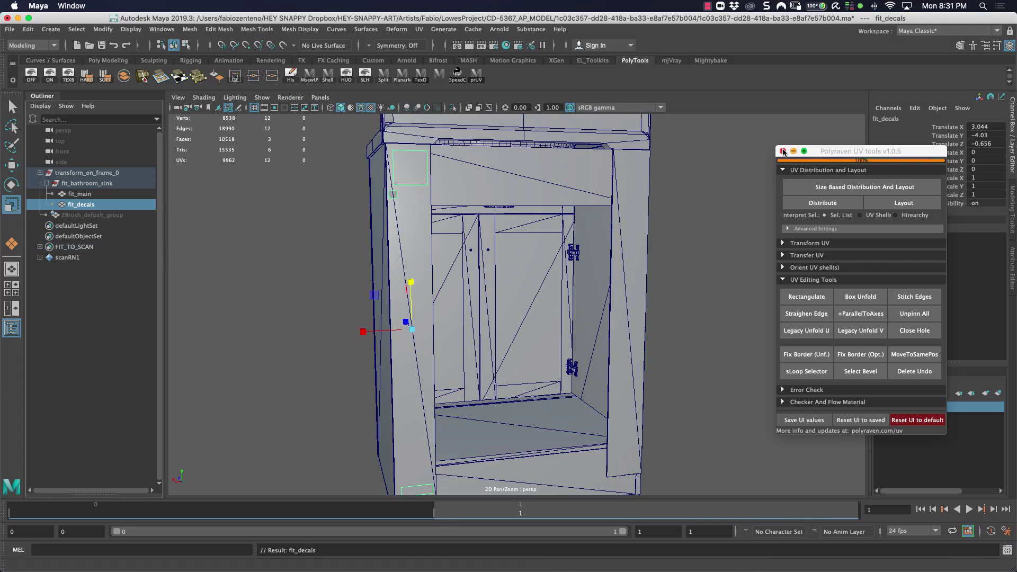
left_click(784, 152)
- Delete the construction history of the fit_main mesh
mouse_move(353, 227)
left_mouse_down("alt")
mouse_move(413, 175)
mouse_move(424, 230)
mouse_move(334, 191)
mouse_move(300, 210)
mouse_move(455, 282)
mouse_move(352, 242)
left_mouse_up("alt")
left_click(80, 193)
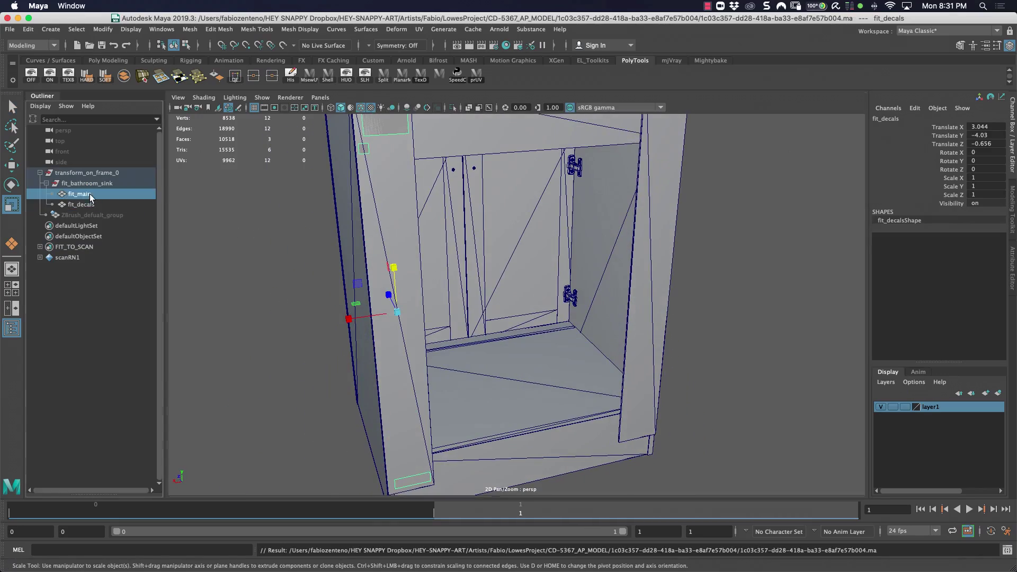
right_click_drag(603, 209, 464, 216, "alt")
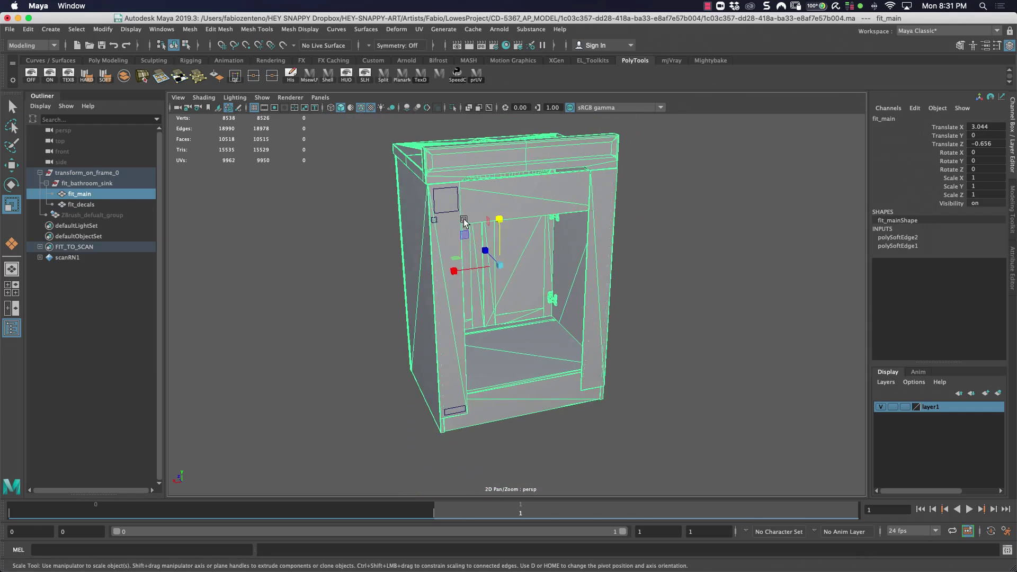
left_click_drag(464, 217, 573, 218, "alt")
middle_click_drag(532, 214, 532, 216, "alt")
left_click_drag(532, 219, 510, 233, "alt")
key("space")
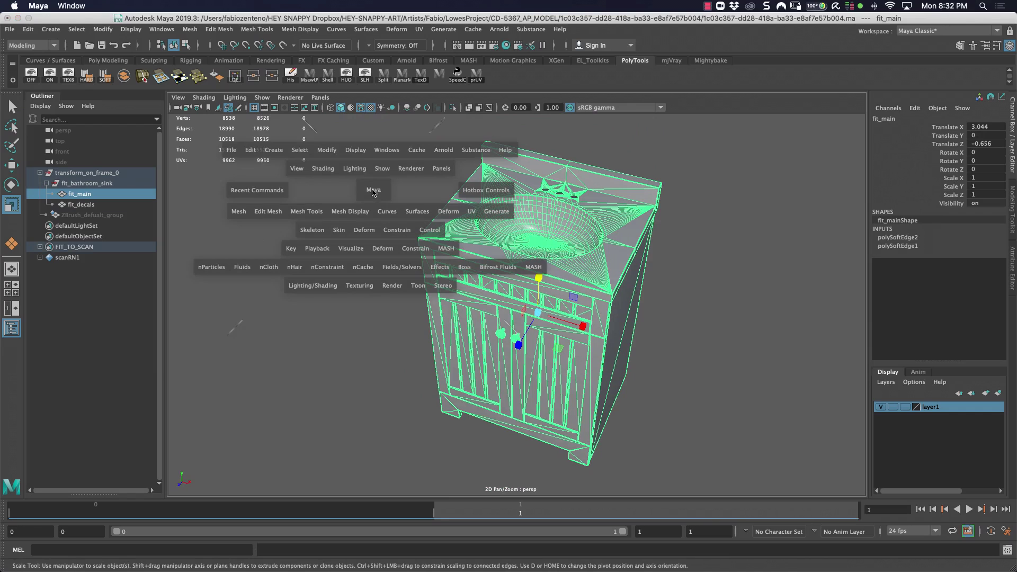
left_click(250, 150)
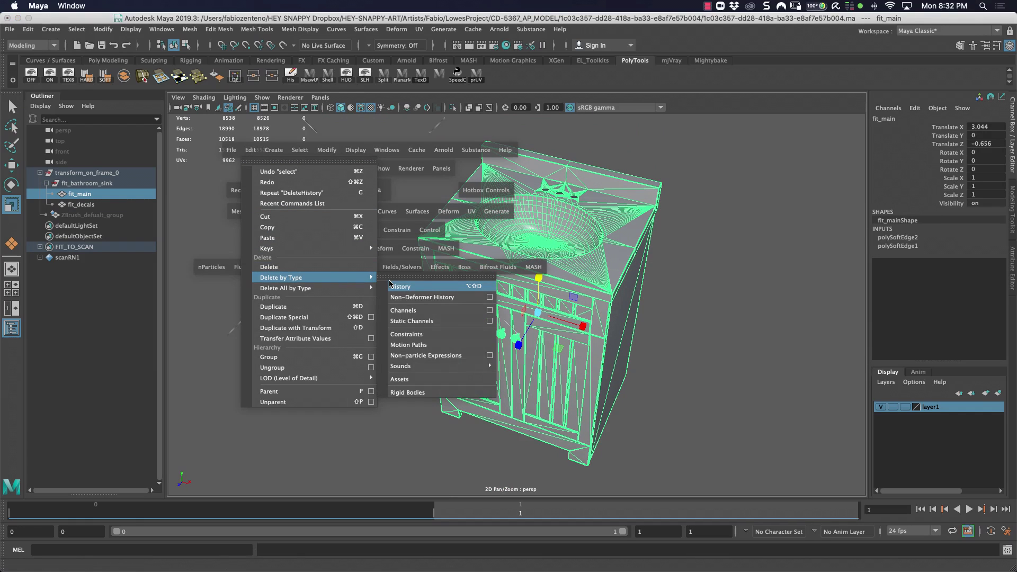
left_click(400, 286)
- Try softening all edges of the fit_main mesh
left_click_drag(400, 286, 434, 227, "alt")
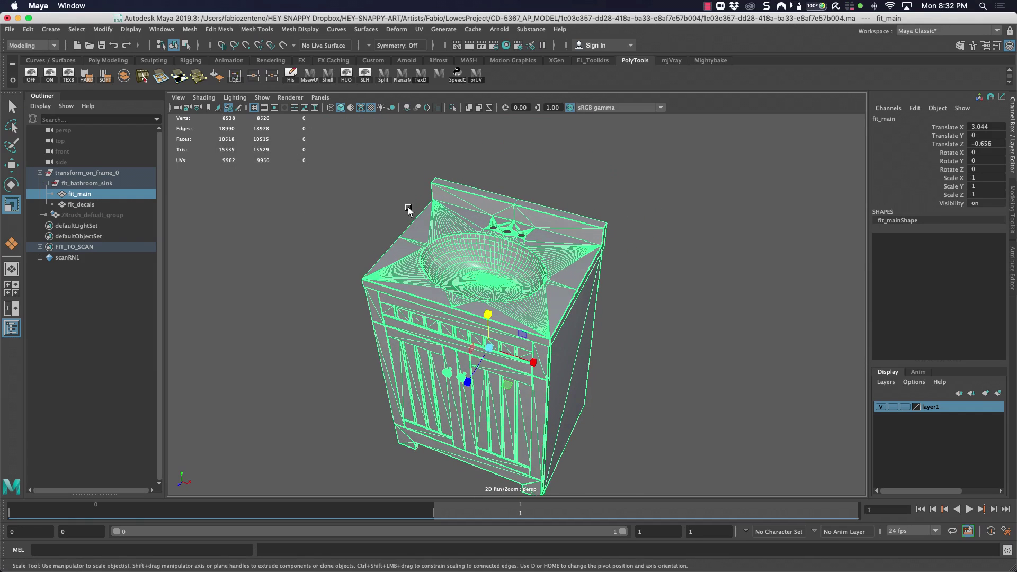
left_click(104, 78)
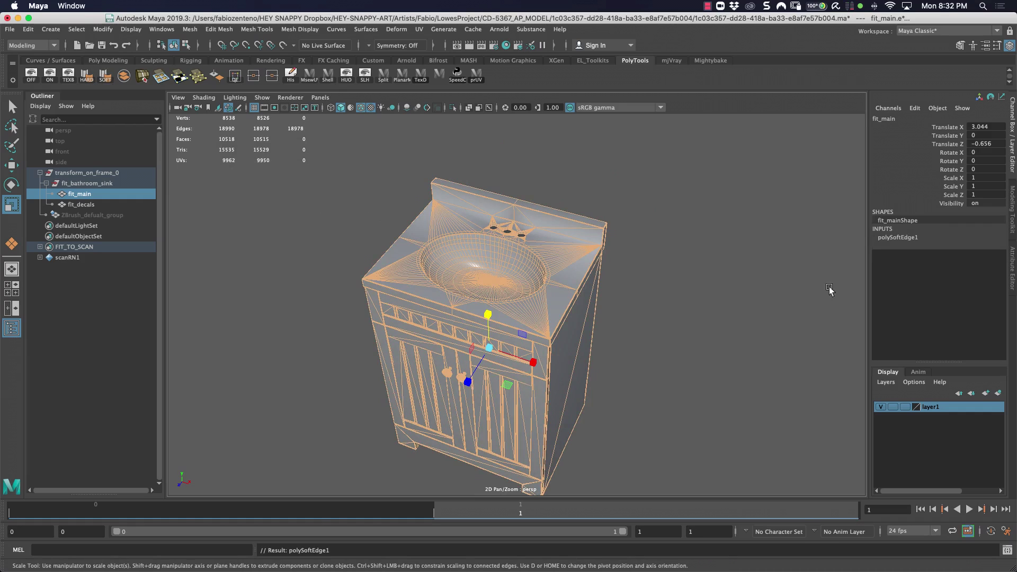
left_click_drag(828, 287, 618, 253, "alt")
left_click(647, 262)
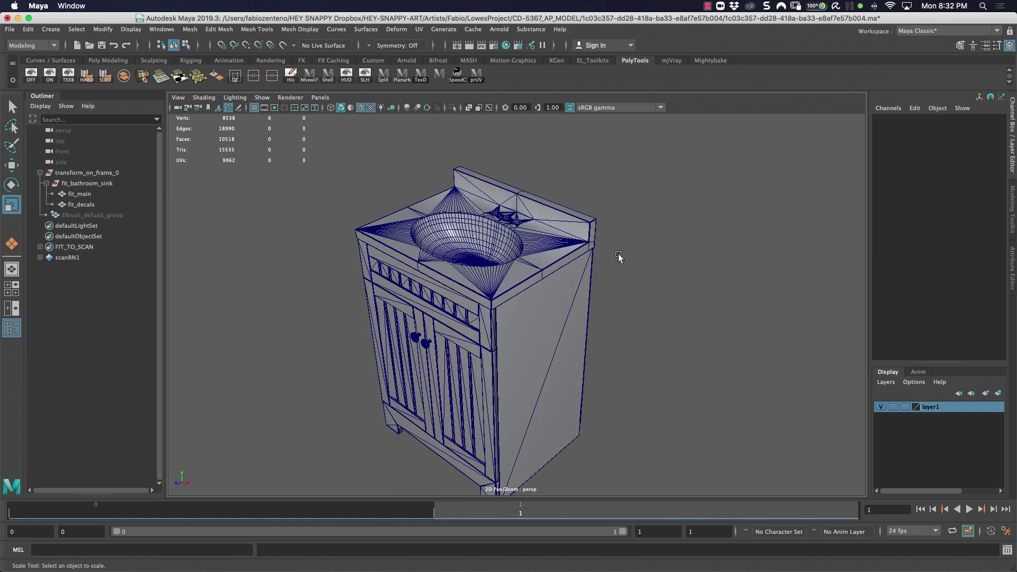
- Turn off the wireframe overlay on the shaded view to check the vanity's shading, and undo the edge softening on fit_main
left_click(206, 100)
left_click(240, 192)
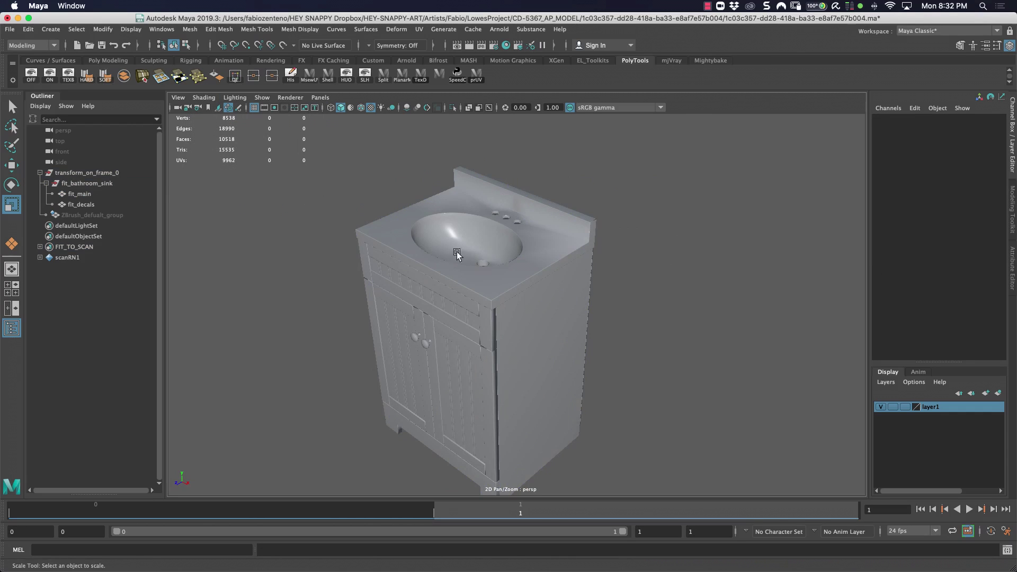
mouse_move(524, 276)
left_mouse_down("alt")
mouse_move(525, 297)
mouse_move(519, 286)
mouse_move(580, 287)
left_mouse_up("alt")
left_click(577, 285)
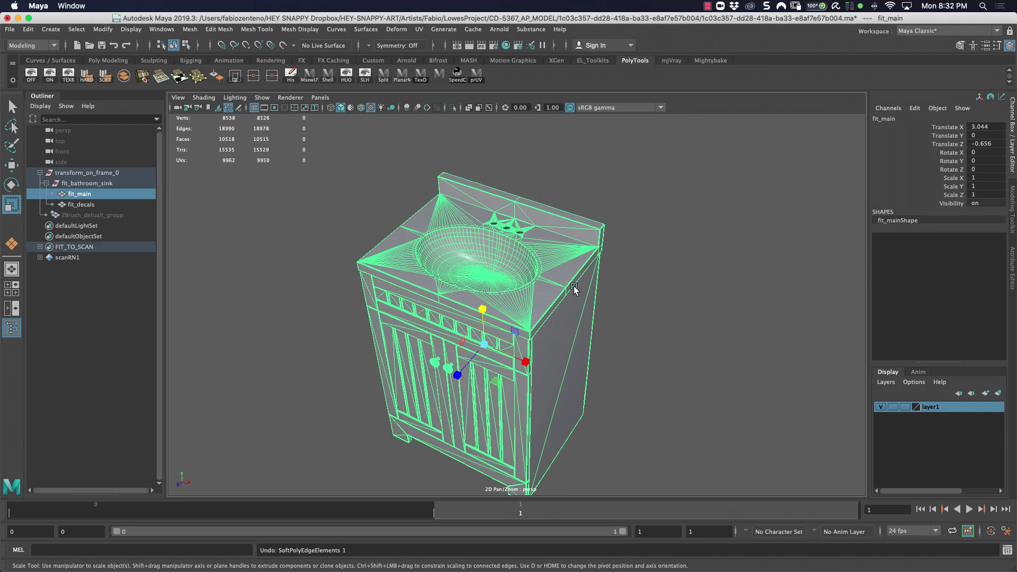
- Open the UV Editor for fit_main and select the faces of the two round sink bowl UV shells
left_click(682, 253)
left_click_drag(682, 252, 513, 274, "alt")
left_click(535, 274)
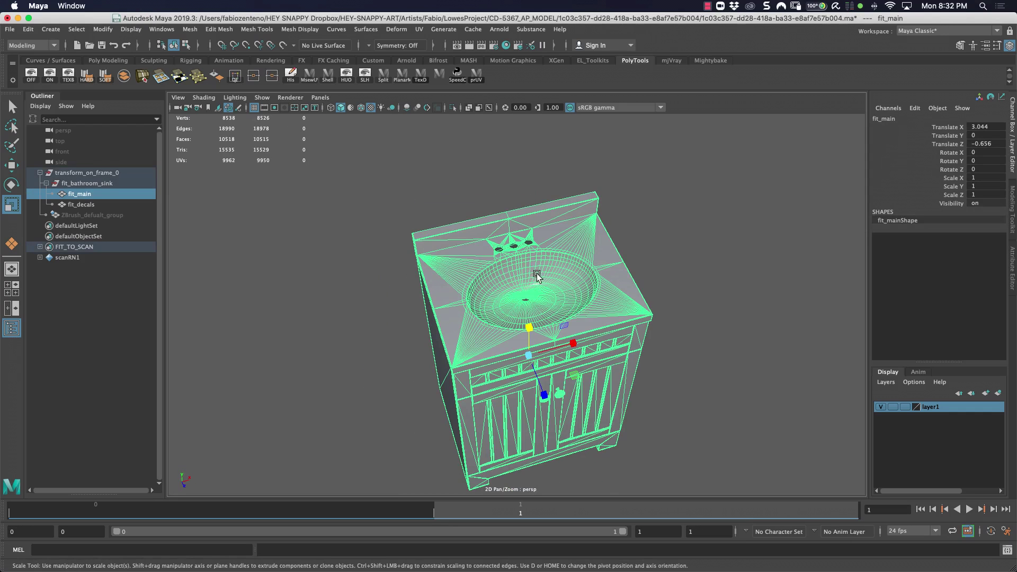
left_click(417, 29)
left_click(445, 48)
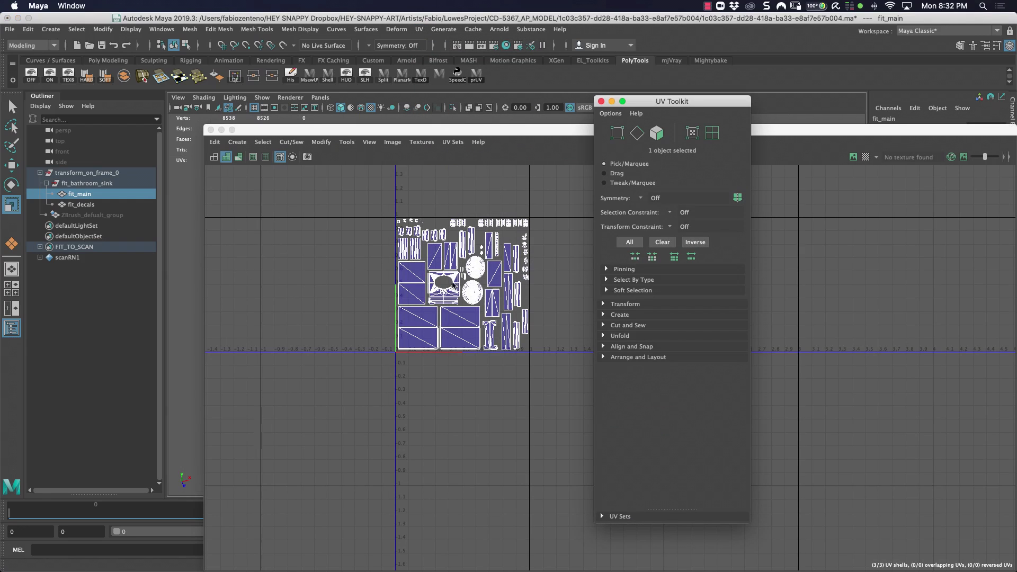
right_click_drag(479, 263, 481, 292)
left_click(480, 275)
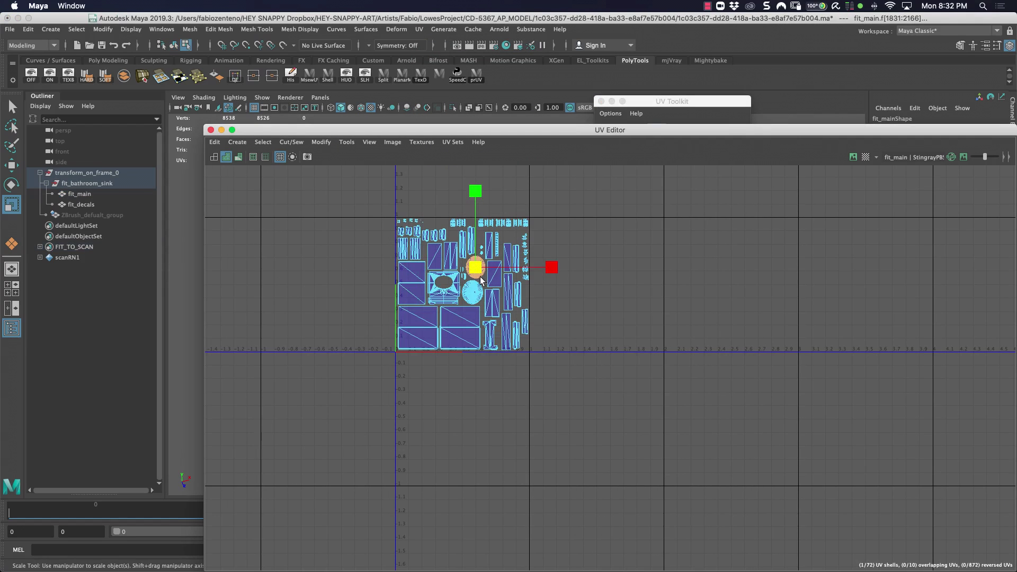
left_click_drag(363, 131, 374, 362)
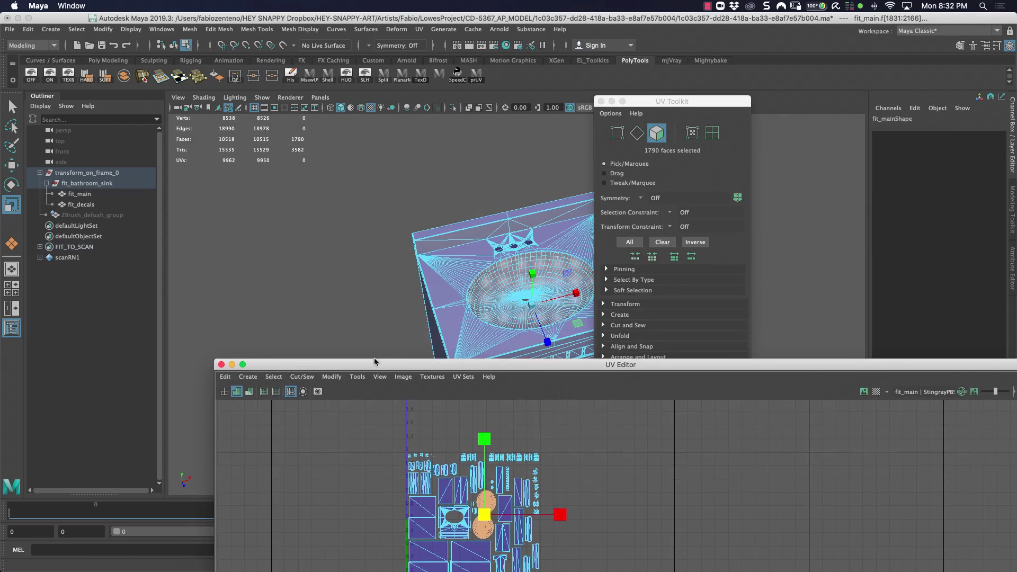
- Soften the edges of the selected sink bowl faces, and return to object selection to check the bowl's shading
middle_click_drag(531, 272, 425, 227, "alt")
right_click_drag(374, 224, 424, 205, "alt")
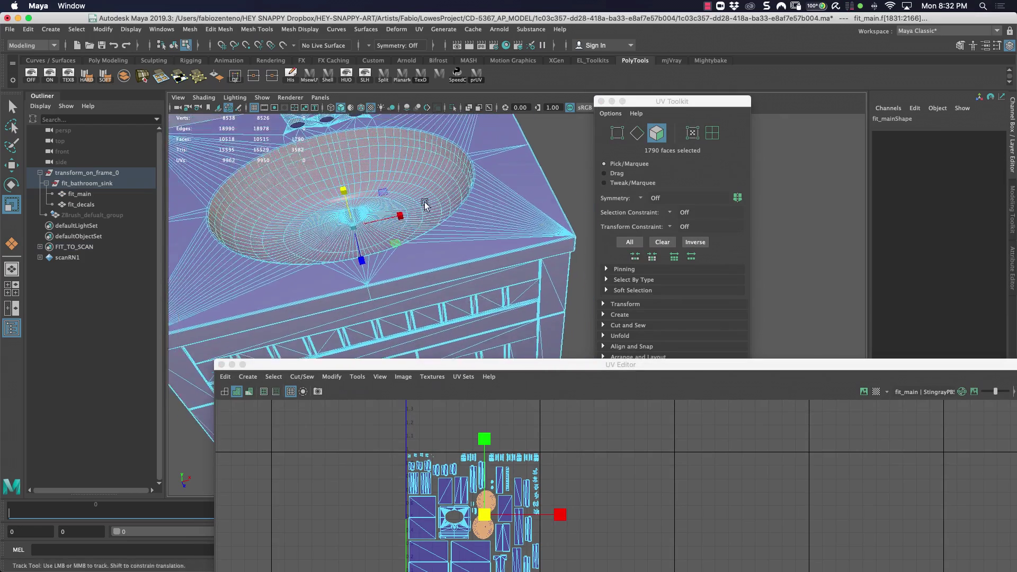
middle_click_drag(423, 204, 536, 254, "alt")
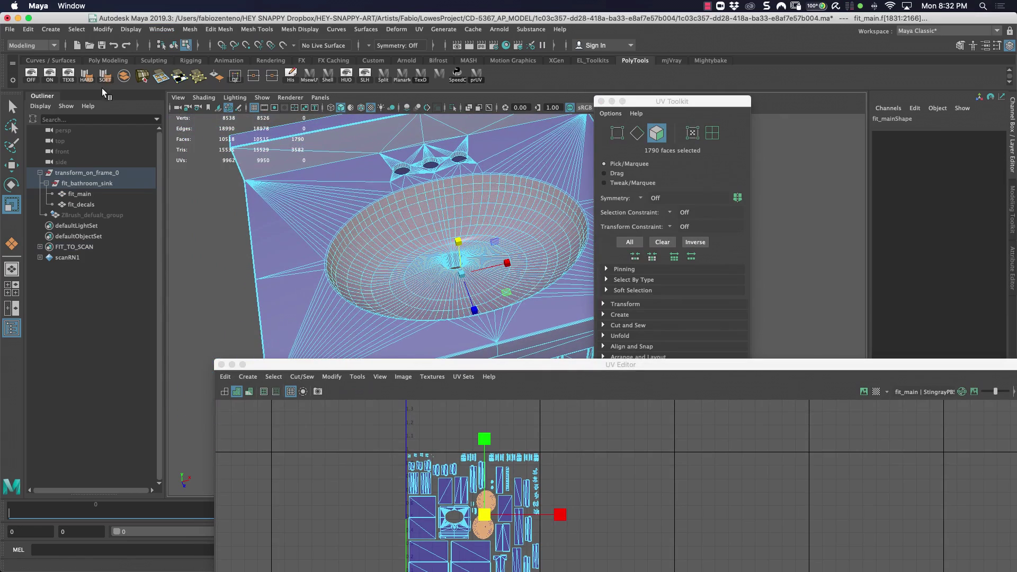
left_click(106, 76)
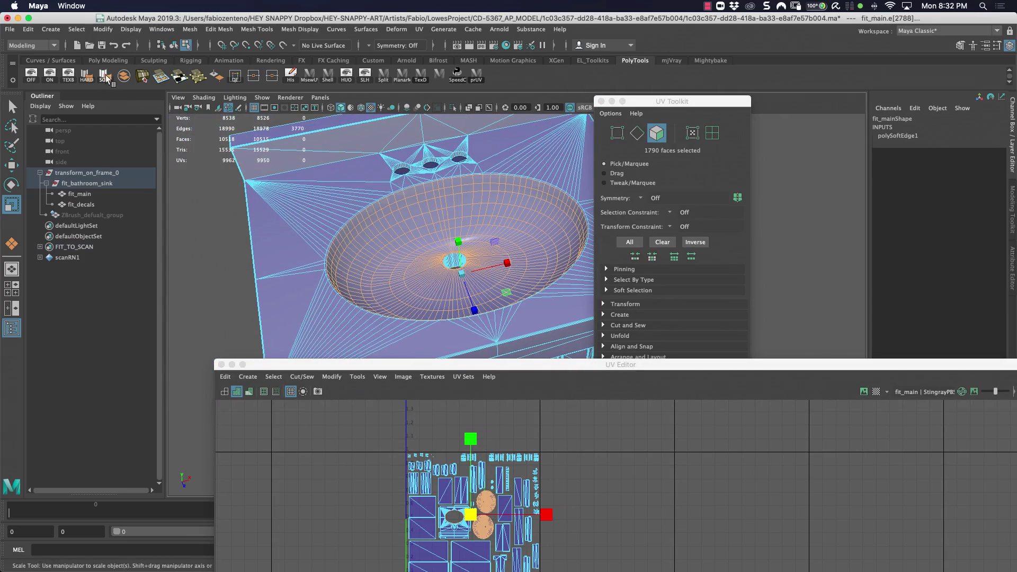
right_click(436, 215)
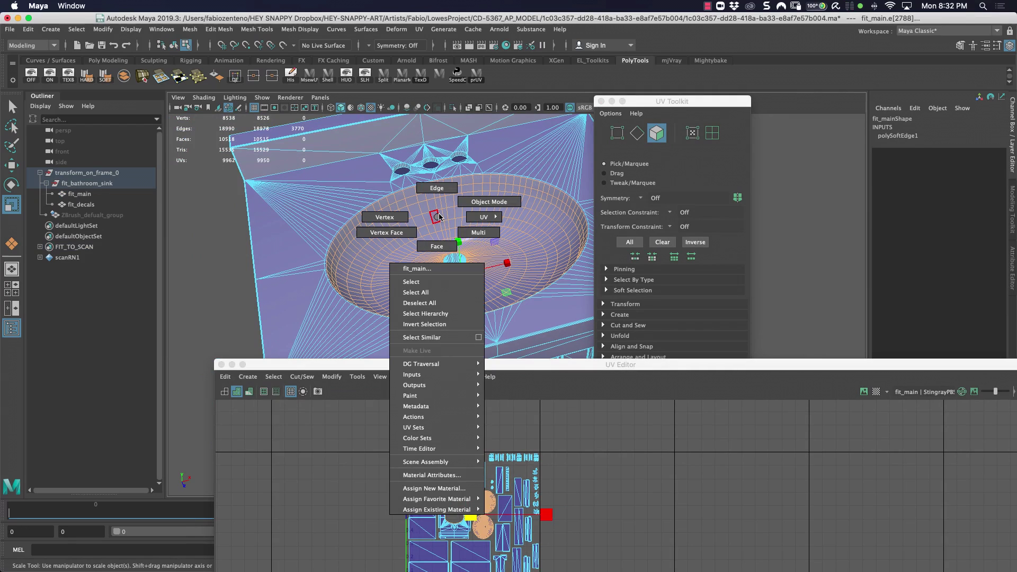
right_click_drag(469, 200, 480, 200)
left_click(759, 182)
left_click_drag(494, 228, 380, 203, "alt")
left_click(390, 210)
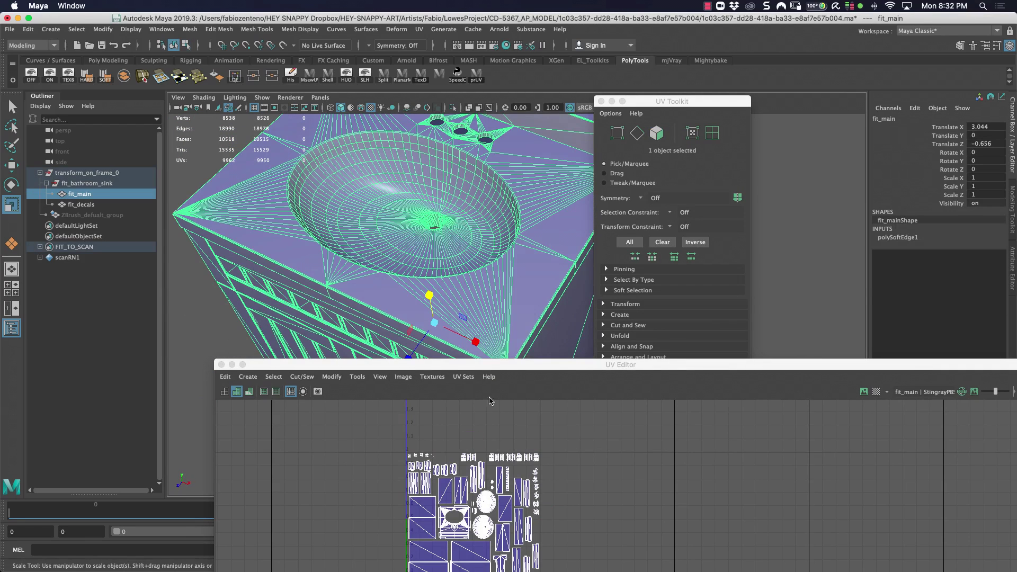
- Close the UV Editor and delete the construction history of the fit_main mesh
left_click_drag(497, 367, 482, 188)
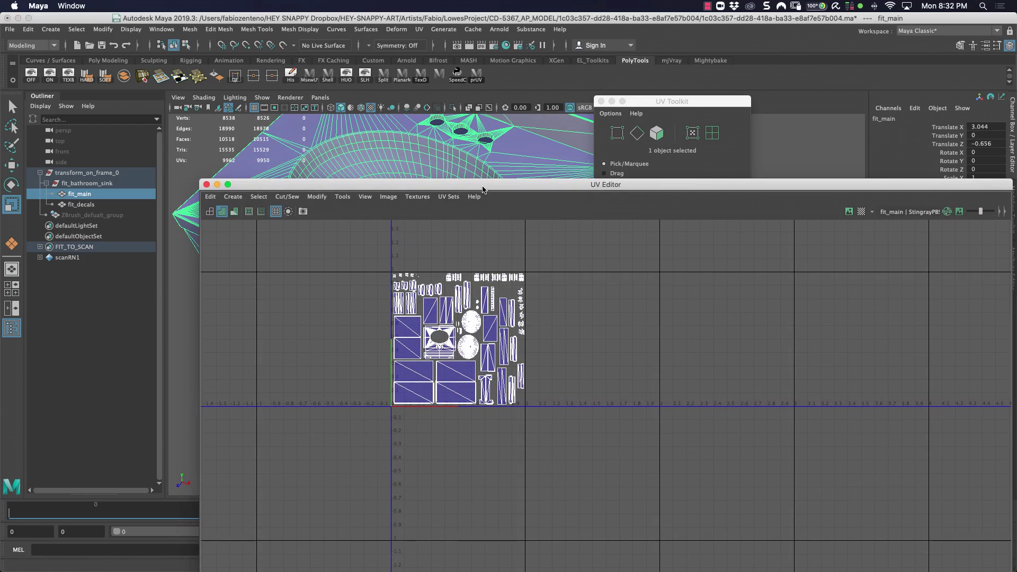
left_click(258, 196)
left_click(207, 185)
key("space")
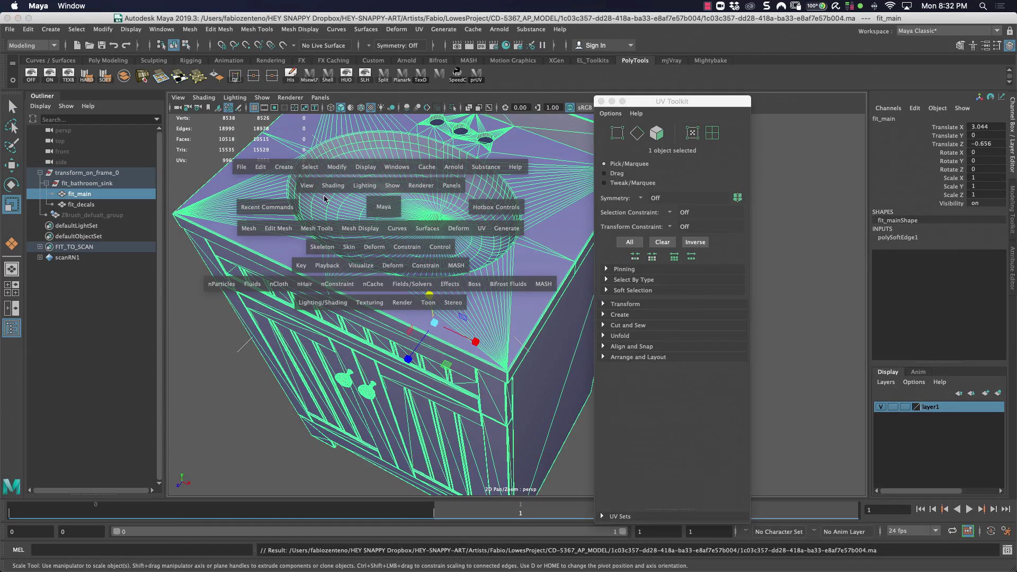
left_click(260, 166)
mouse_move(356, 301)
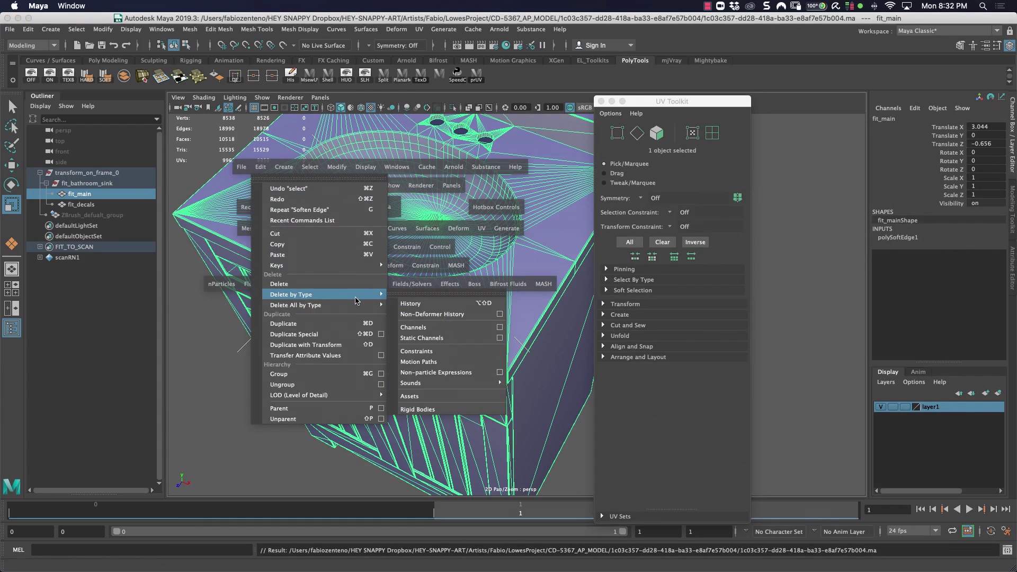
left_click(427, 303)
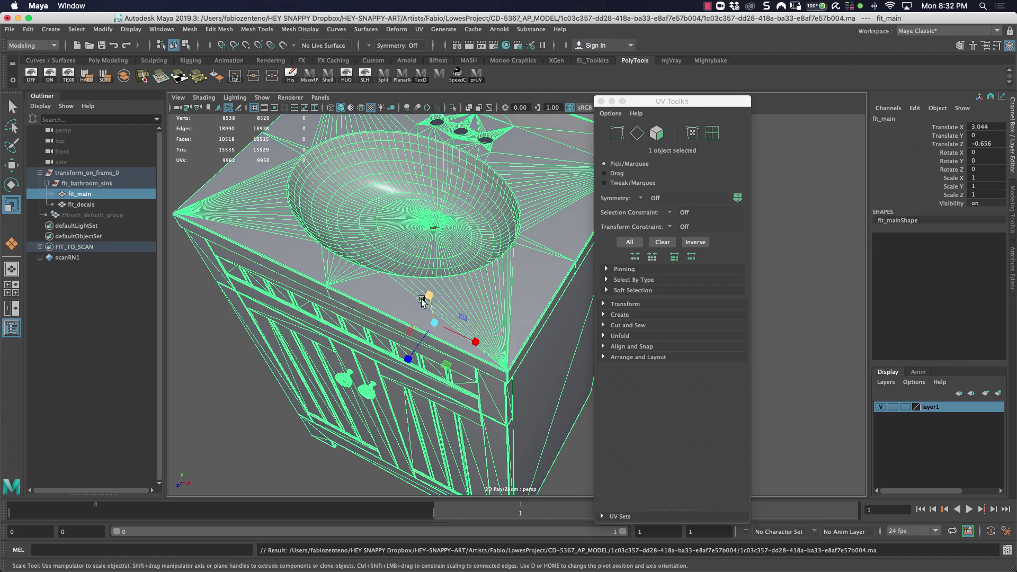
- Close the UV Toolkit and save the scene
left_click(601, 101)
middle_click_drag(541, 231, 612, 253, "alt")
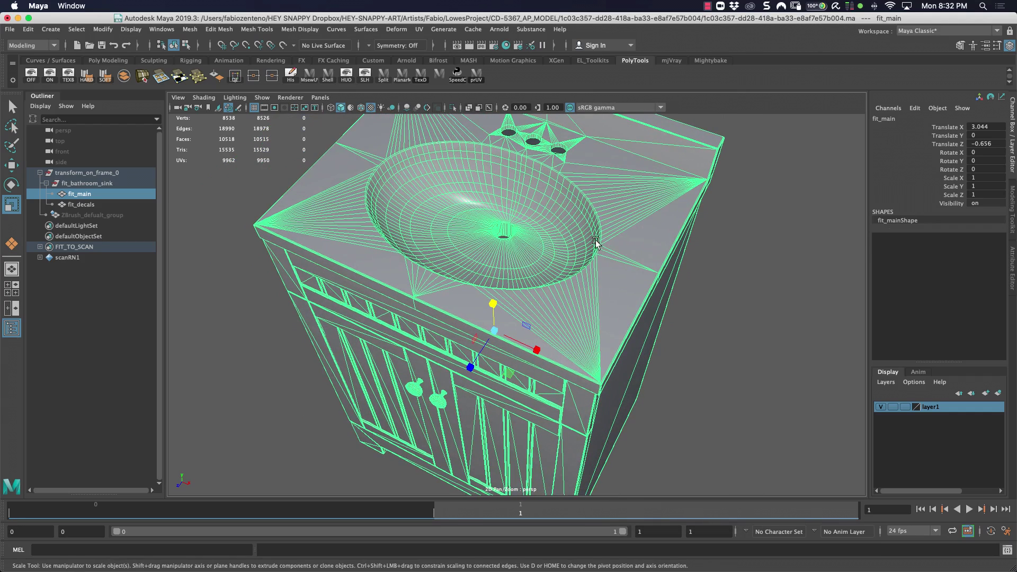
key("f")
left_click(717, 271)
key("super+s")
left_click_drag(599, 301, 583, 272, "alt")
left_click(583, 271)
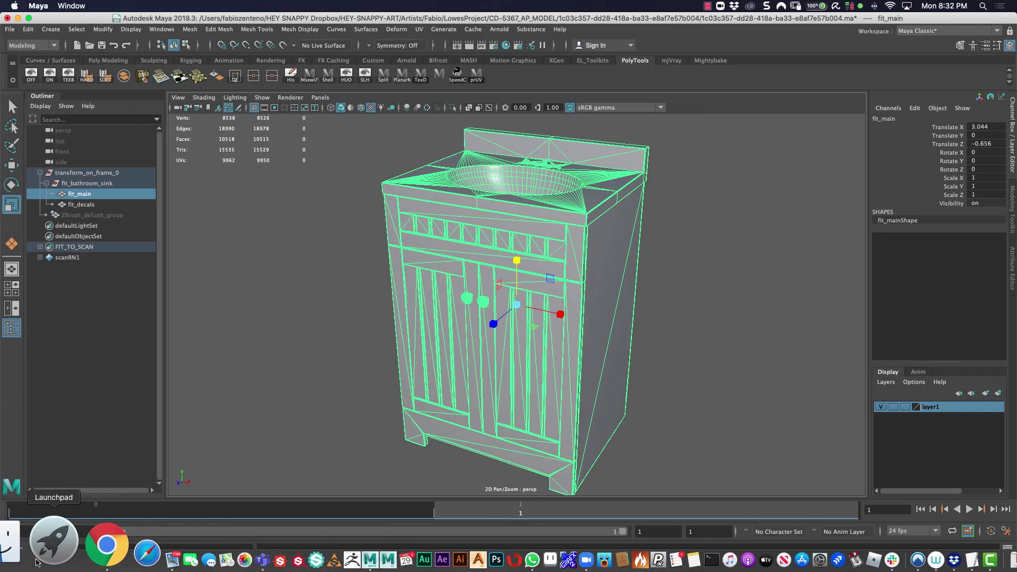
- Switch to Finder and preview the baked map fit_mainShape.exr in the bake folder
left_click(22, 553)
scroll(558, 214, "left", 5)
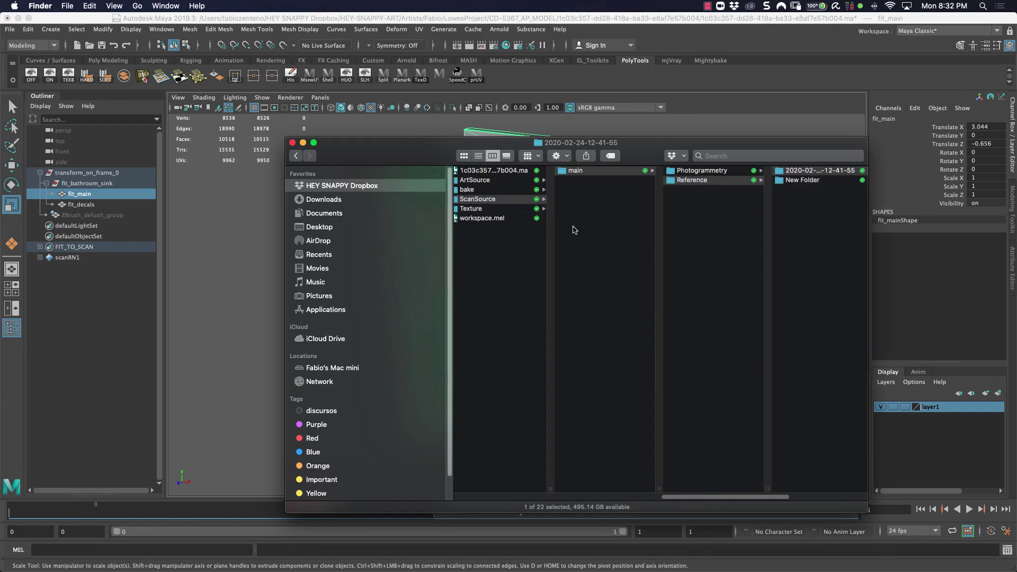
left_click(583, 189)
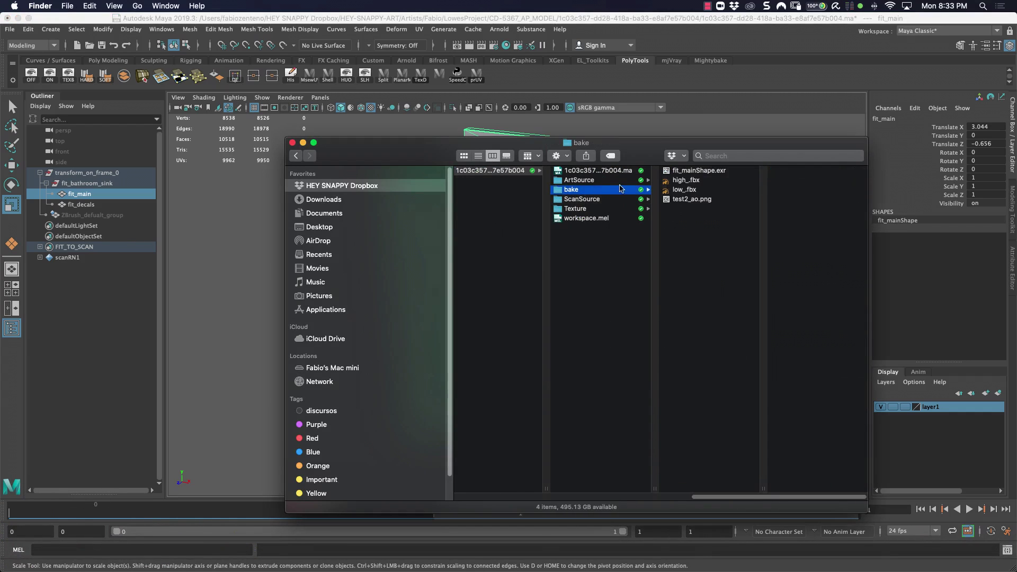
left_click(700, 170)
key("space")
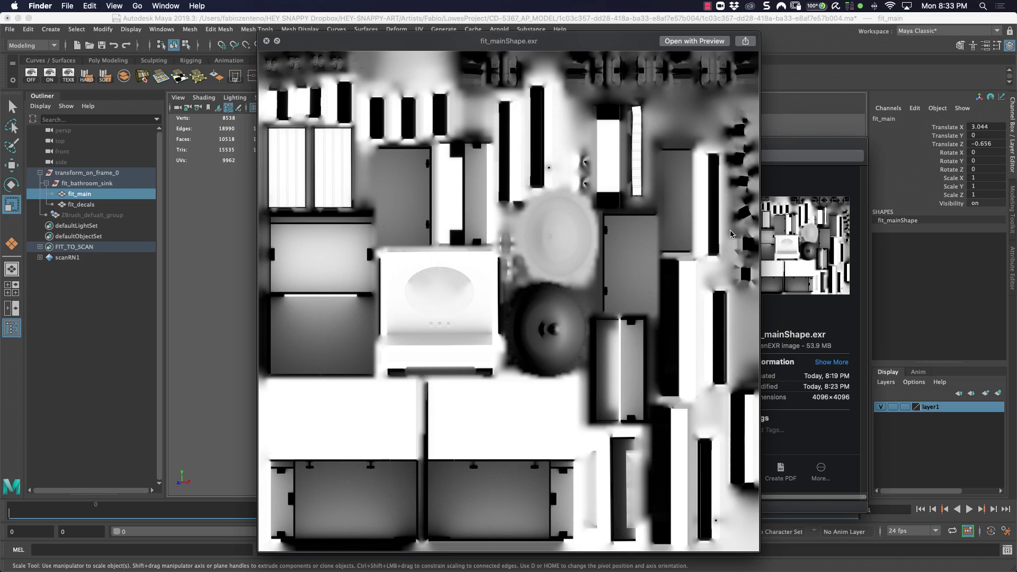
key("space")
- Return to Maya and examine the shading of the sink bowl and its rim on fit_main up close
left_click(261, 233)
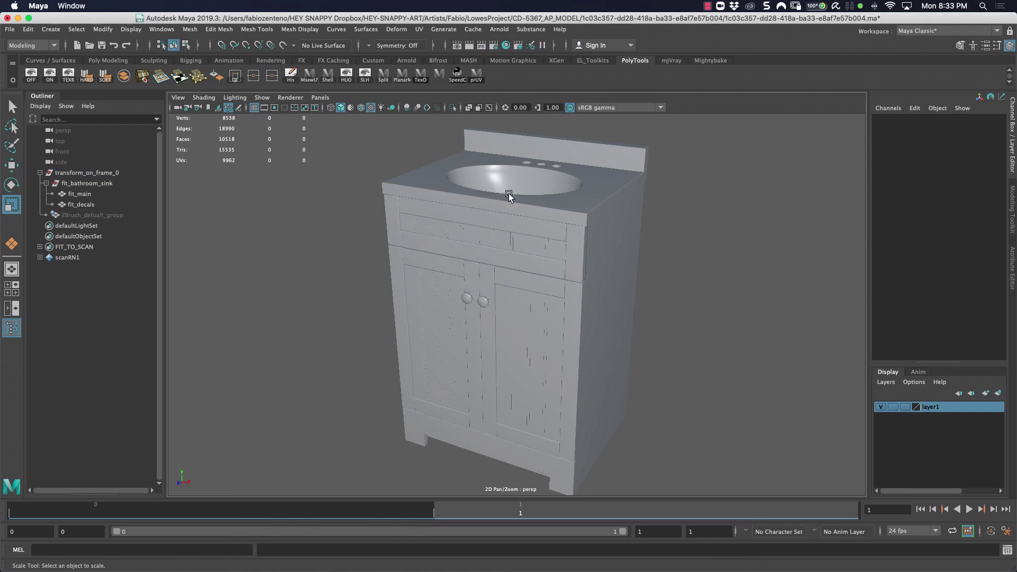
middle_click_drag(504, 158, 485, 237, "alt")
right_click_drag(486, 237, 604, 255, "alt")
left_click(420, 189)
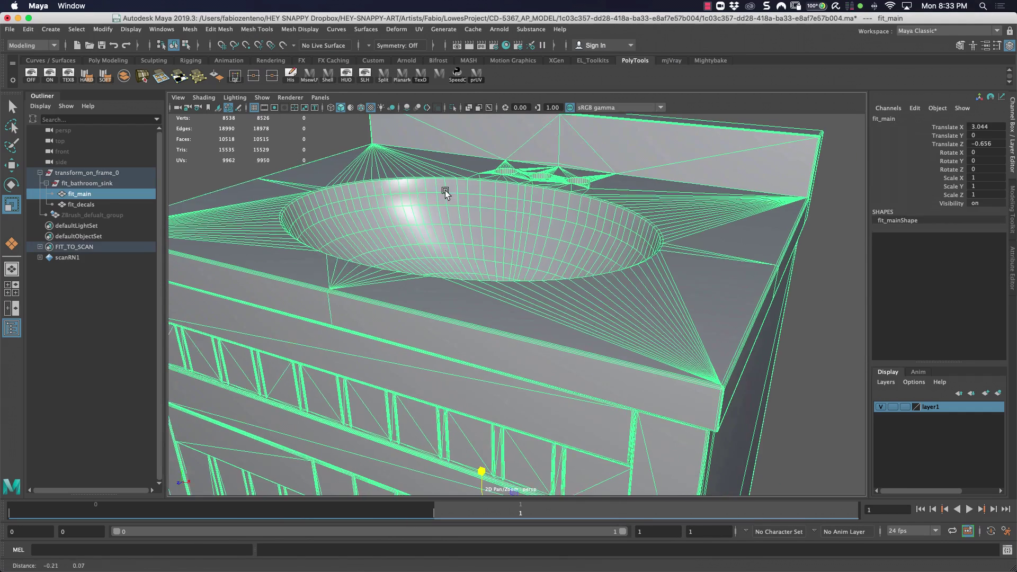
left_click_drag(445, 189, 418, 241, "alt")
right_click_drag(418, 241, 633, 251, "alt")
middle_click_drag(454, 199, 521, 305, "alt")
mouse_move(521, 305)
left_mouse_down("alt")
mouse_move(479, 293)
mouse_move(518, 296)
left_mouse_up("alt")
left_click_drag(331, 155, 479, 246, "alt")
- Check the sink bowl's edge selection, and unlock the normals of the fit_main mesh
right_click_drag(482, 250, 483, 222)
left_click(352, 167)
right_click(340, 166)
left_click(392, 149)
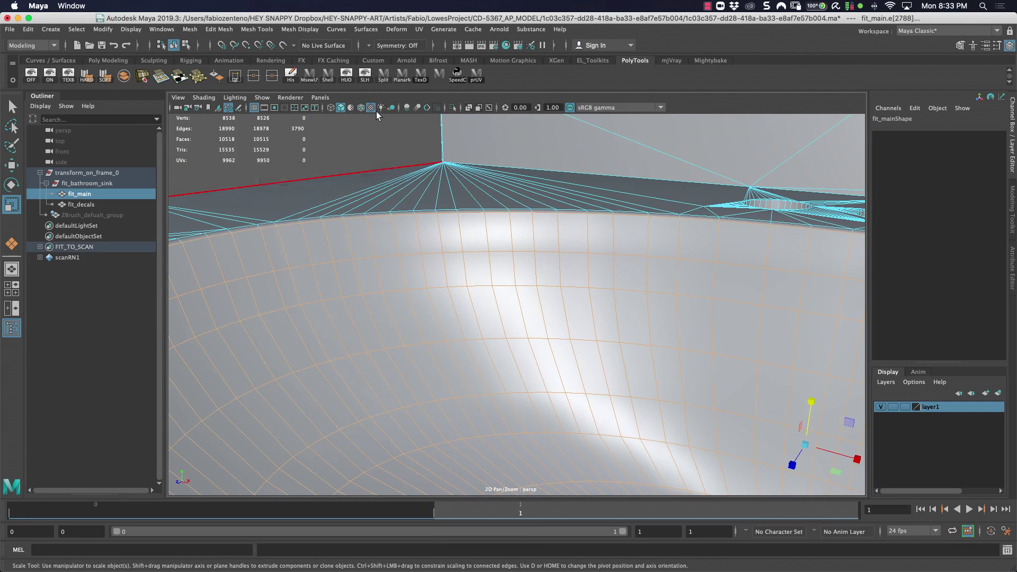
left_click(300, 29)
left_click(328, 158)
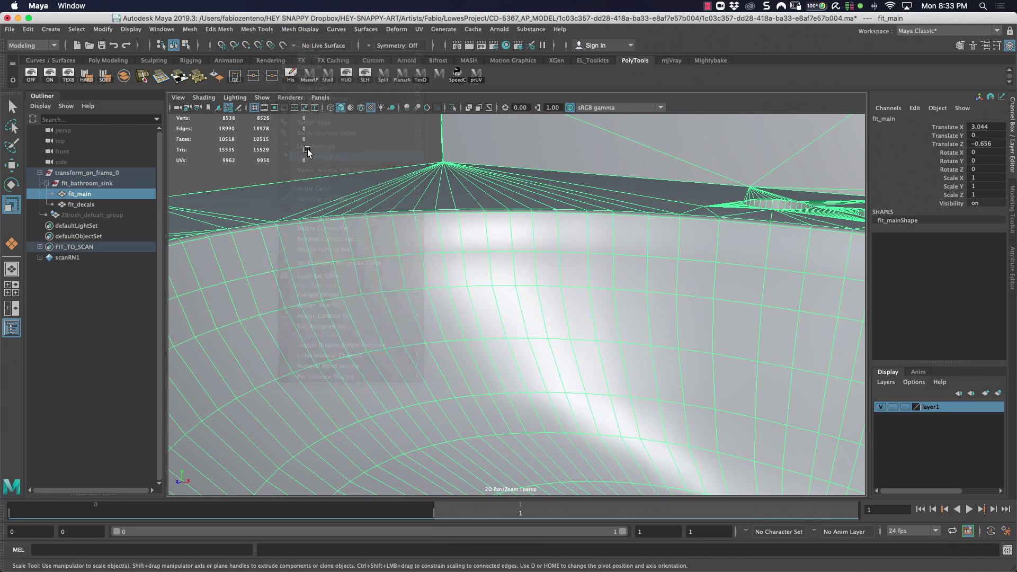
left_click(308, 142)
- Delete the two triangular faces forming the narrow vertical strip on one inner side of the cabinet's back
left_click_drag(307, 142, 580, 236, "alt")
right_click_drag(580, 236, 305, 222, "alt")
left_click_drag(305, 222, 527, 269, "alt")
left_click_drag(552, 336, 477, 290, "alt")
left_click(327, 364)
right_click_drag(475, 296, 589, 306, "alt")
left_click_drag(589, 306, 564, 279, "alt")
right_click_drag(564, 250, 567, 274)
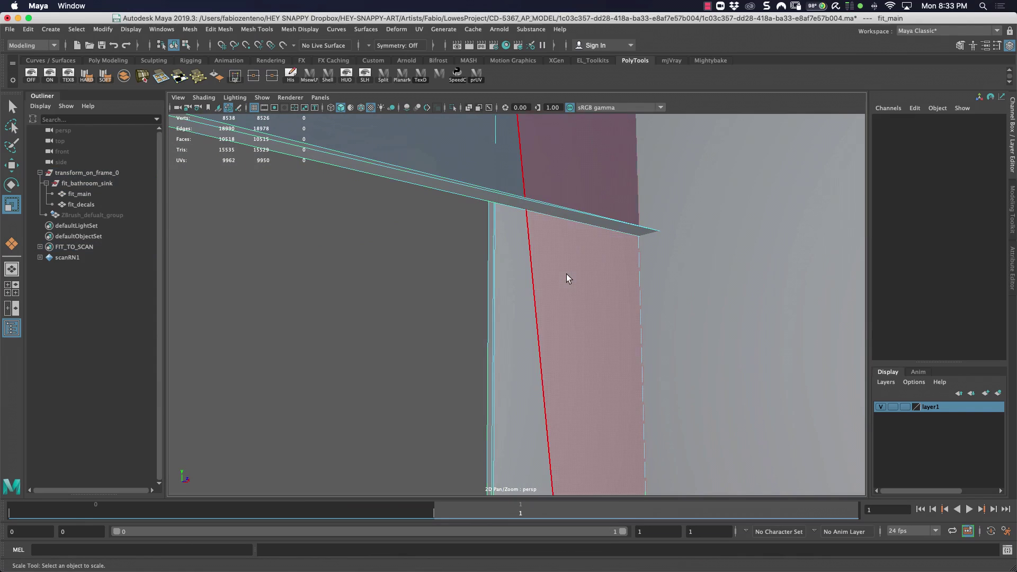
left_click(567, 274)
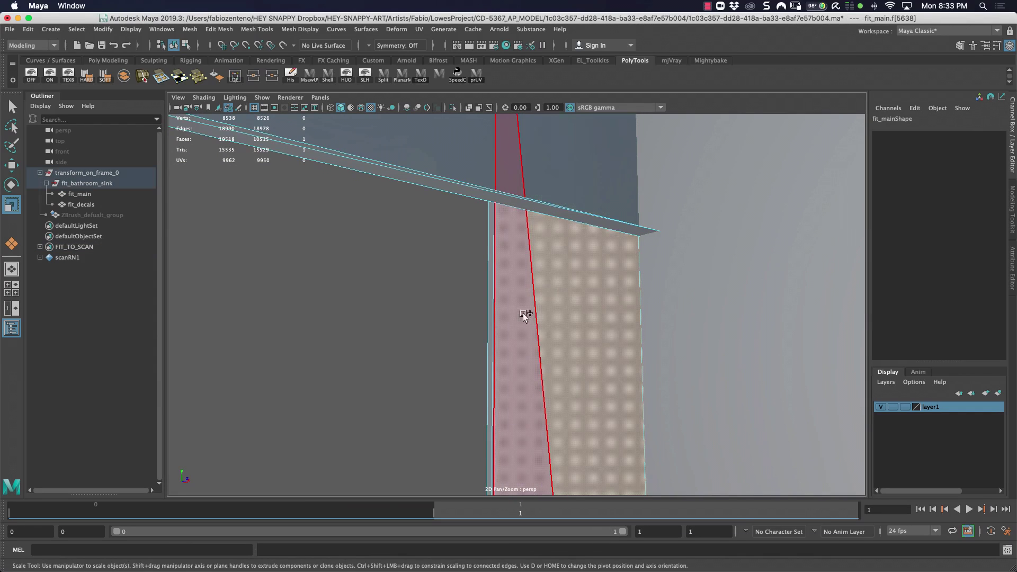
left_click(560, 263, "shift")
left_click_drag(561, 263, 515, 292, "alt")
middle_click_drag(605, 354, 555, 159, "alt")
left_click_drag(542, 271, 359, 242, "alt")
key("Delete")
- Delete the matching pair of narrow vertical strip faces on the opposite inner side of the cabinet
right_click_drag(359, 242, 427, 272, "alt")
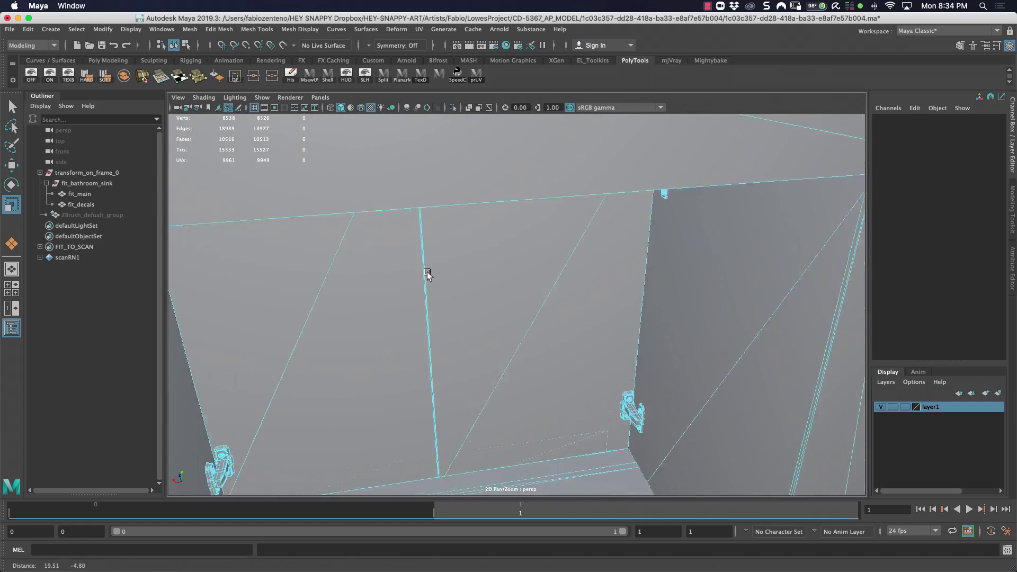
left_click_drag(427, 271, 565, 309, "alt")
left_click(420, 295)
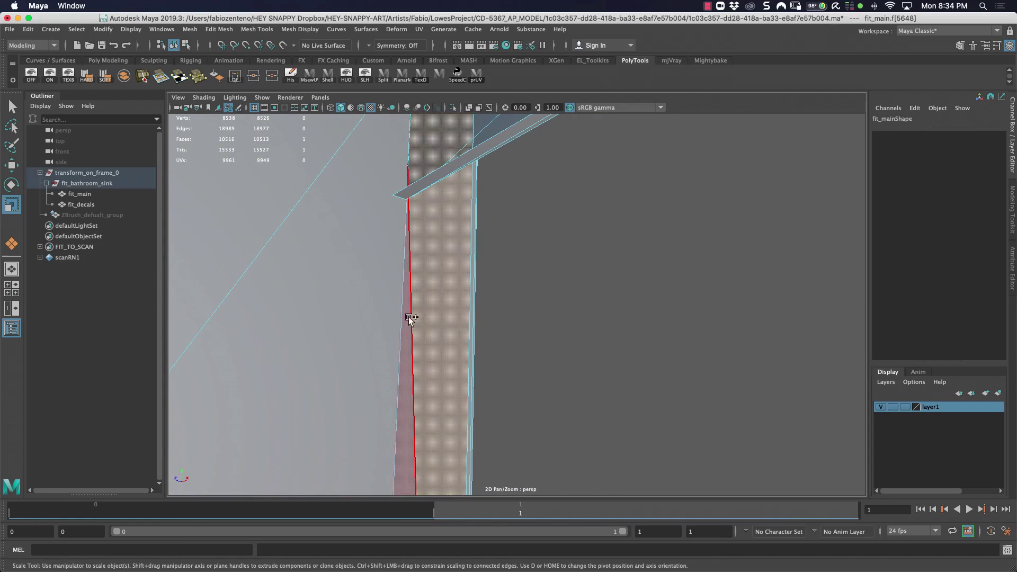
left_click(406, 334, "shift")
key("Delete")
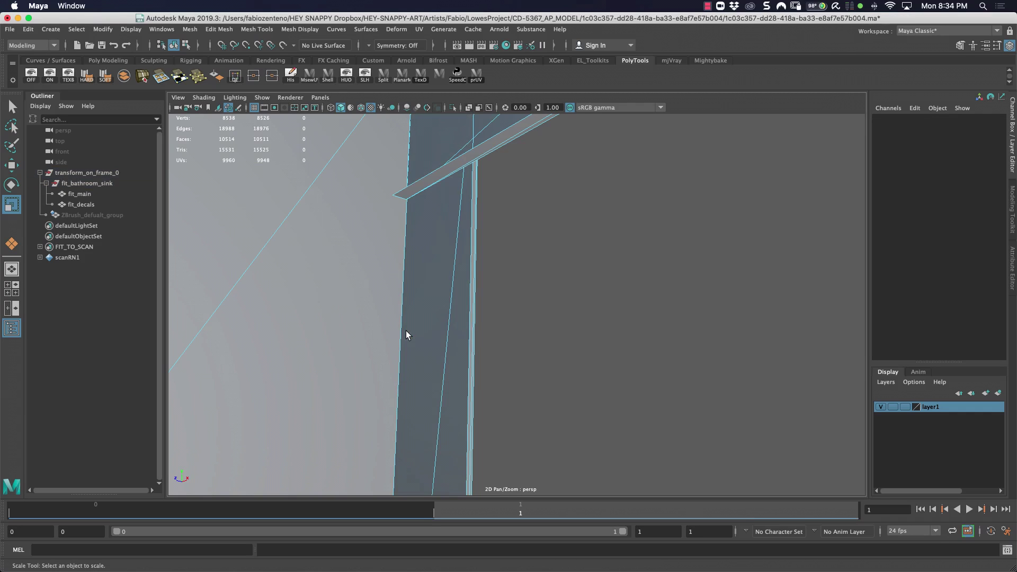
- Select the shell of the cabinet's inner side panel and show it in the UV Editor
left_click_drag(495, 282, 370, 261, "alt")
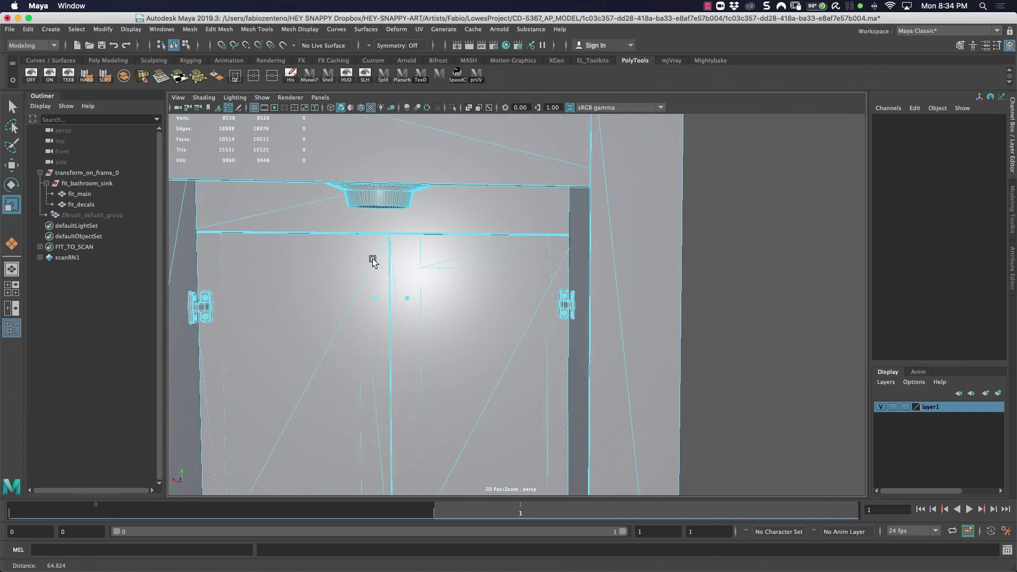
left_click(629, 250)
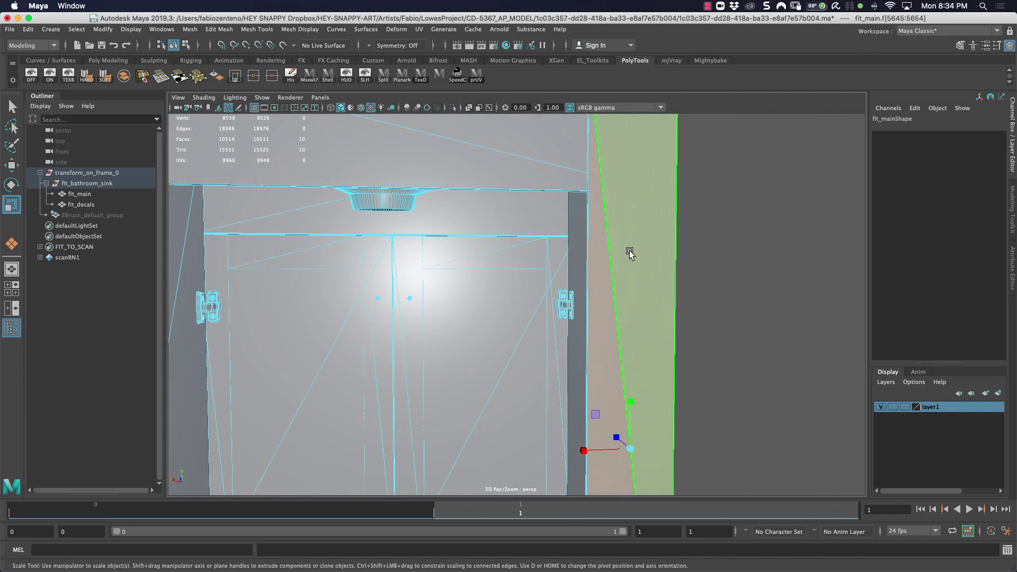
left_click(418, 30)
left_click(444, 48)
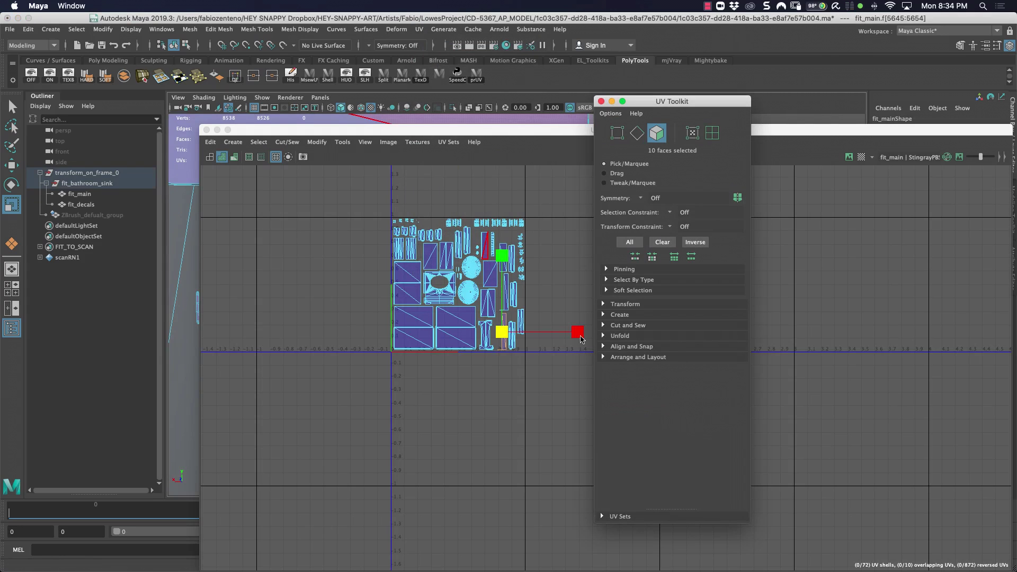
scroll(572, 333, "up", 6)
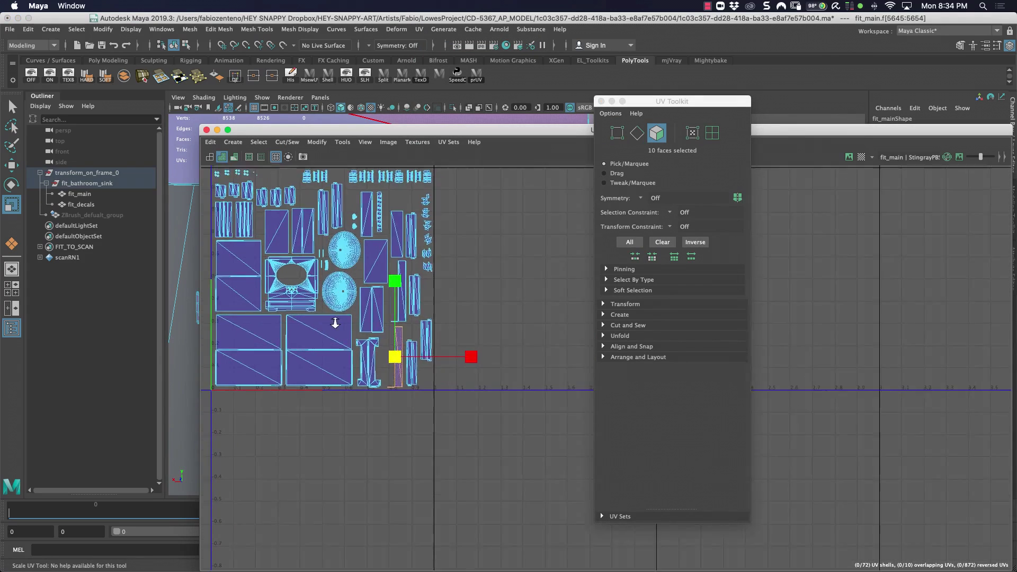
scroll(401, 295, "up", 3)
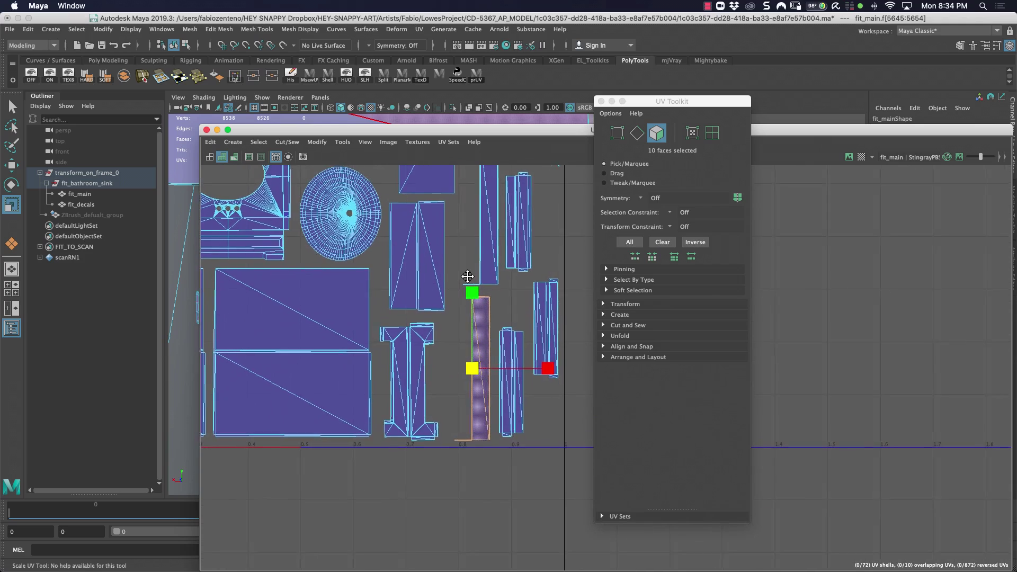
- Select the thin leftover faces beside the two tall narrow UV shells, and minimise the UV Editor to locate them on the model
left_click(456, 364)
left_click(497, 360)
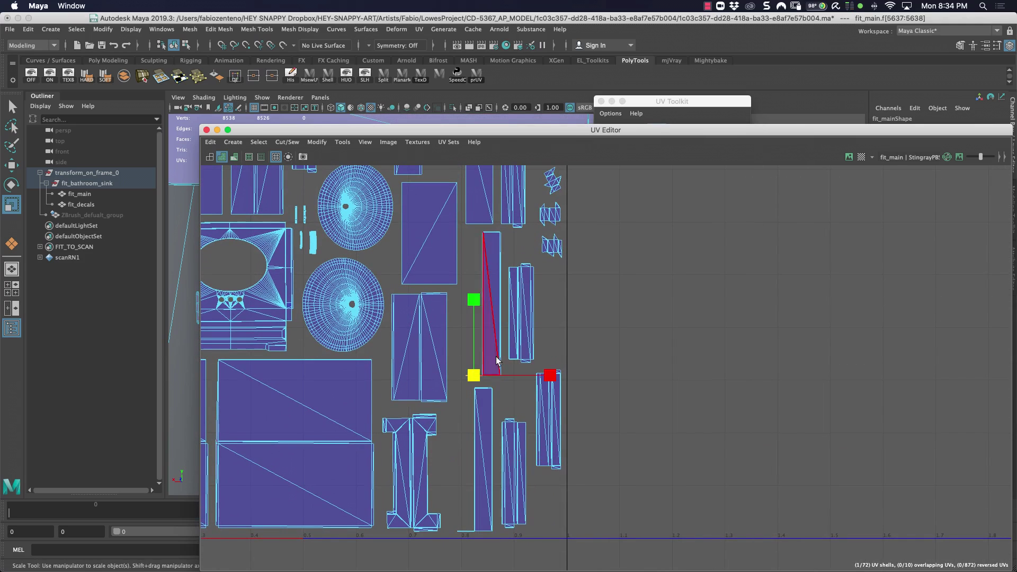
left_click(467, 527, "shift")
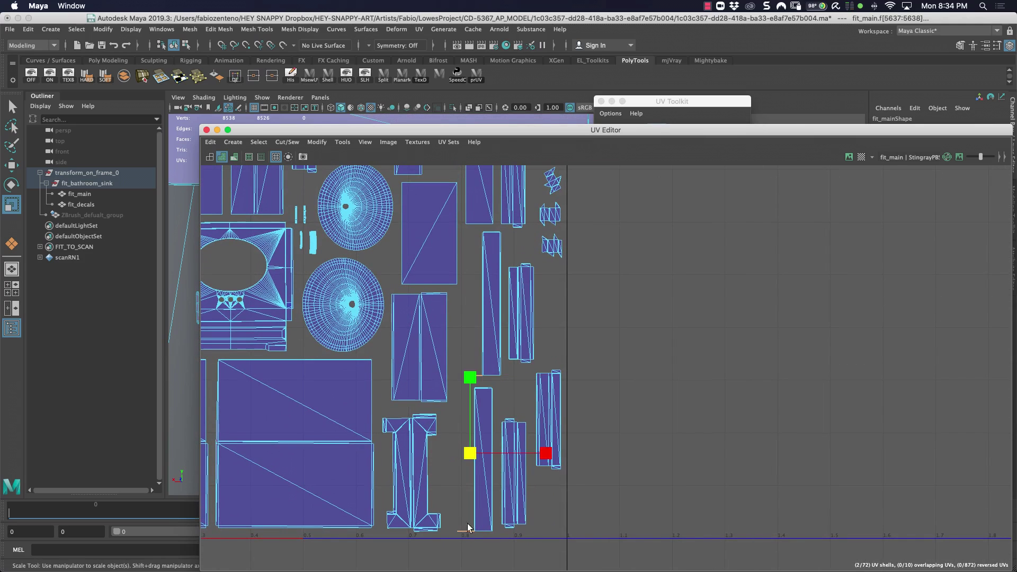
left_click(217, 131)
left_click_drag(372, 302, 404, 304, "alt")
middle_click_drag(404, 304, 364, 119, "alt")
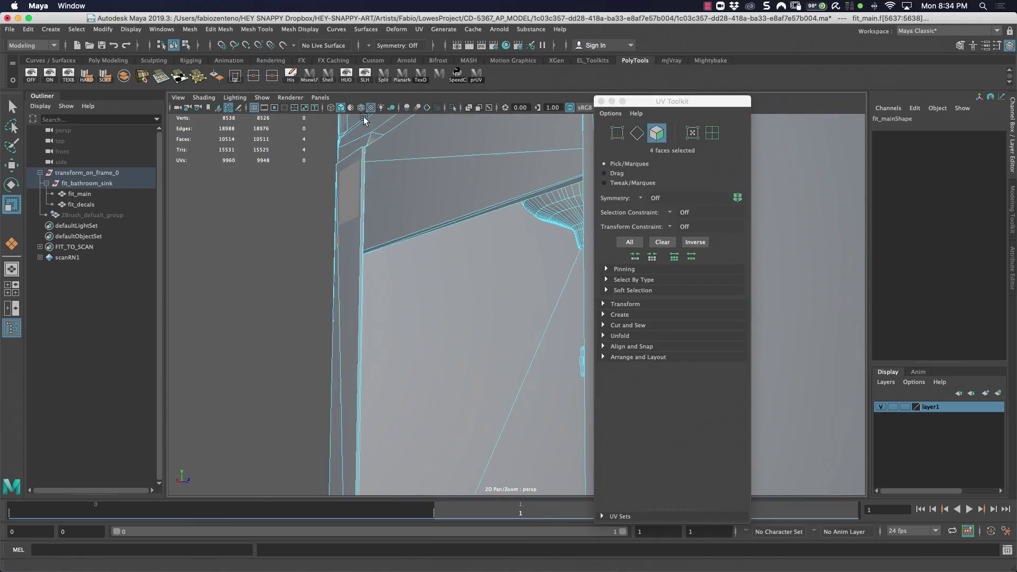
- Inspect the selected leftover faces at the cabinet's upper corner, and return to object selection with fit_main selected
mouse_move(364, 119)
left_mouse_down("alt")
mouse_move(440, 311)
mouse_move(424, 311)
mouse_move(427, 257)
mouse_move(375, 295)
mouse_move(483, 348)
mouse_move(431, 291)
mouse_move(563, 318)
mouse_move(491, 362)
mouse_move(466, 295)
mouse_move(420, 300)
left_mouse_up("alt")
key("5")
right_click_drag(420, 300, 488, 302, "alt")
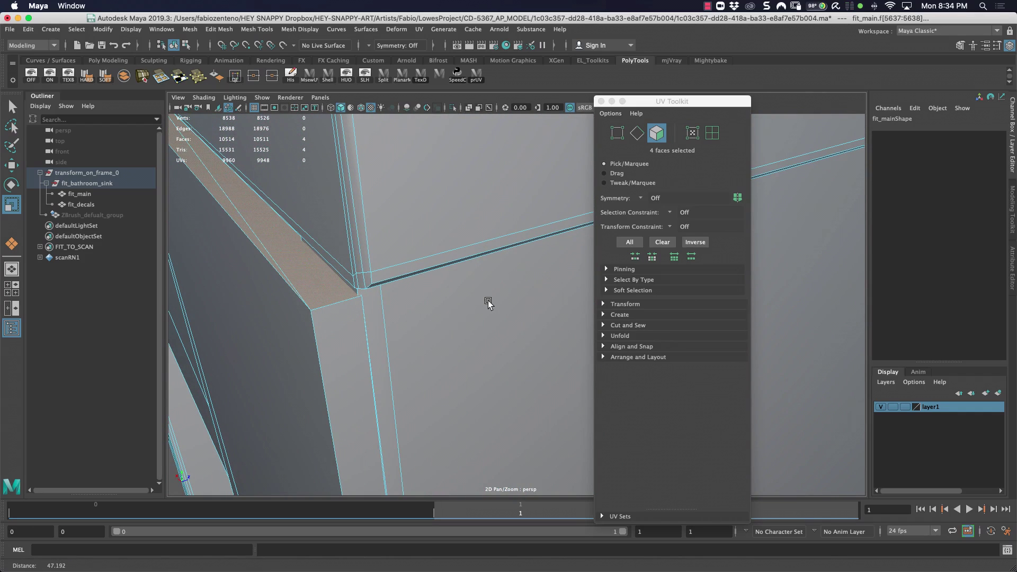
left_click_drag(488, 302, 439, 183, "alt")
left_click_drag(471, 242, 445, 281, "alt")
right_click(455, 270)
left_click(506, 253)
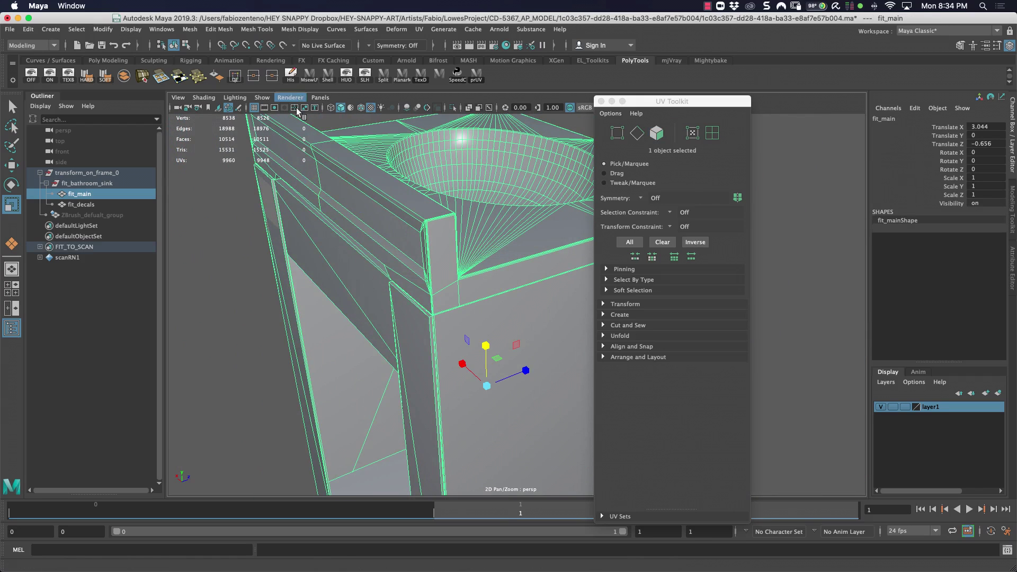
- Quadrangulate fit_main with a 30 angle threshold, keeping face group borders, hard edges and texture borders, using world space coordinates
left_click(217, 29)
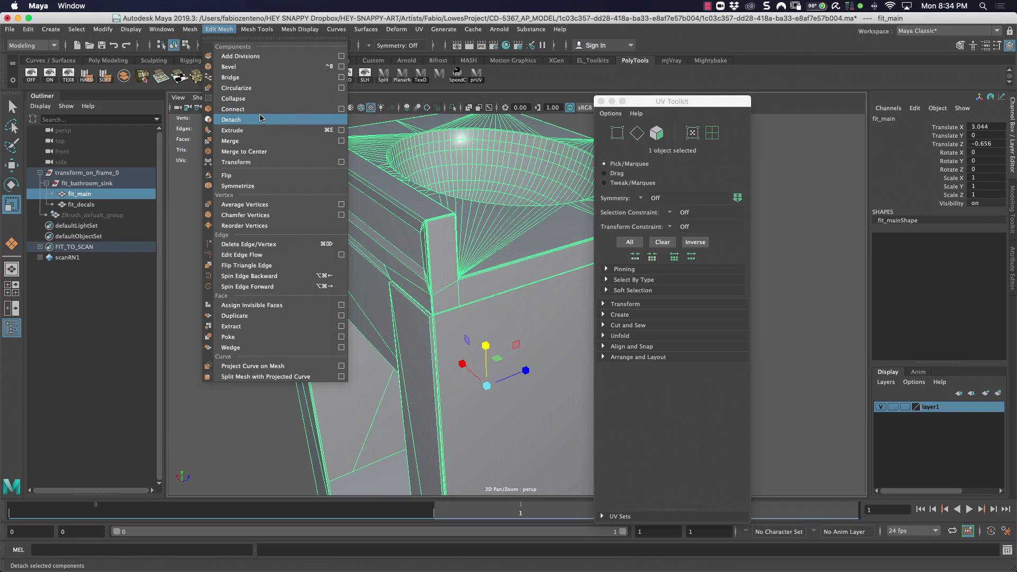
mouse_move(266, 31)
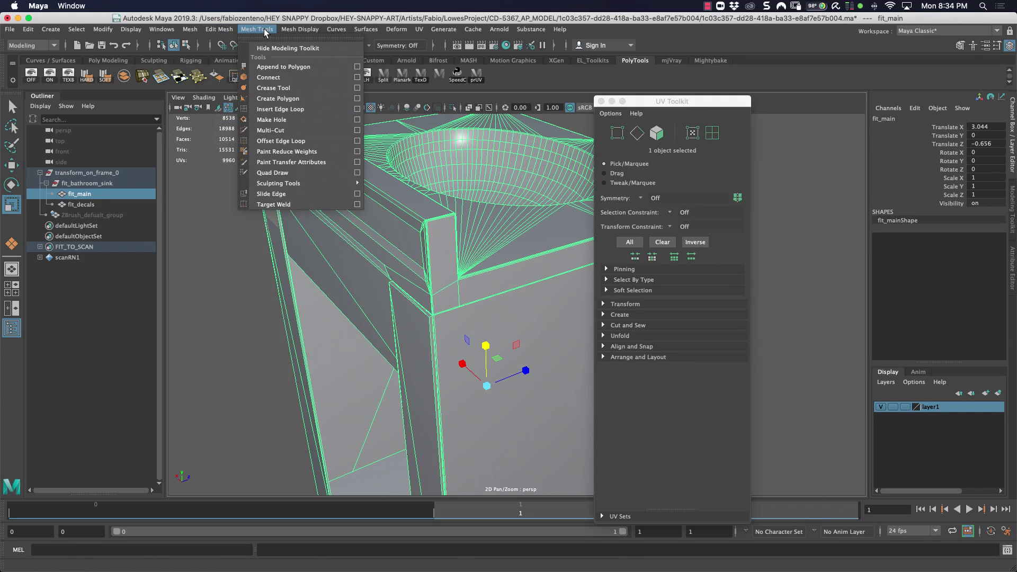
mouse_move(211, 33)
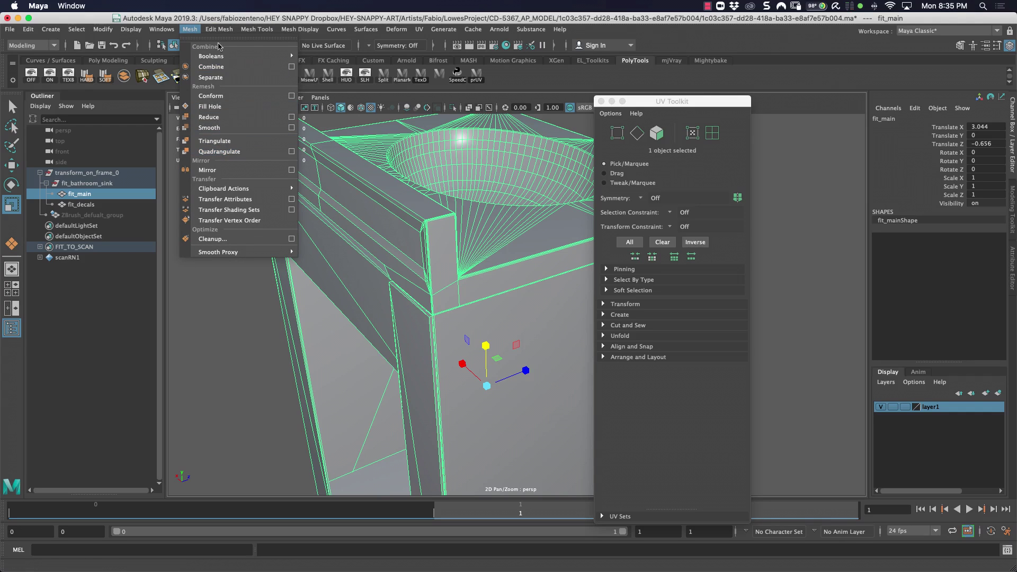
mouse_move(220, 26)
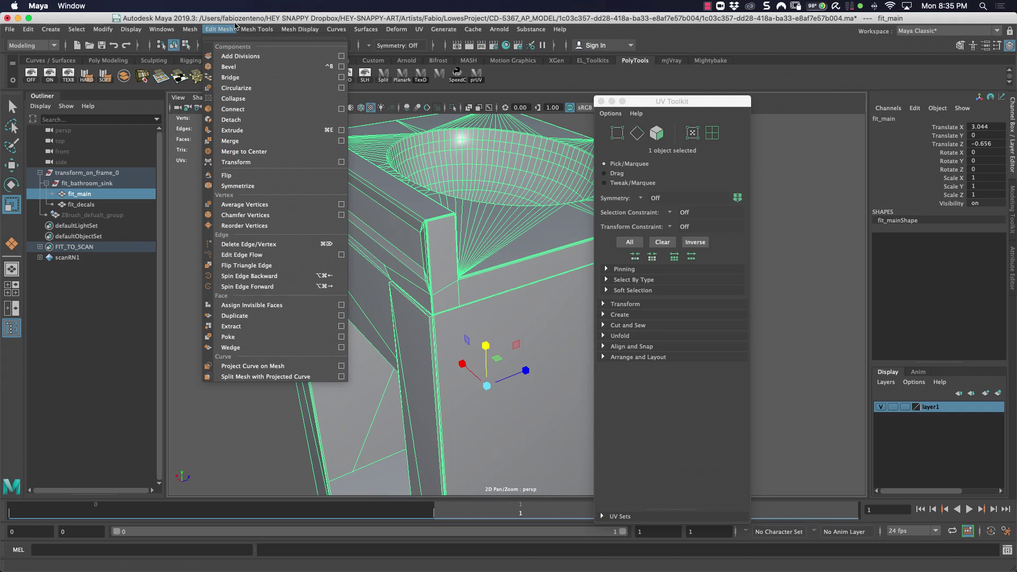
mouse_move(253, 31)
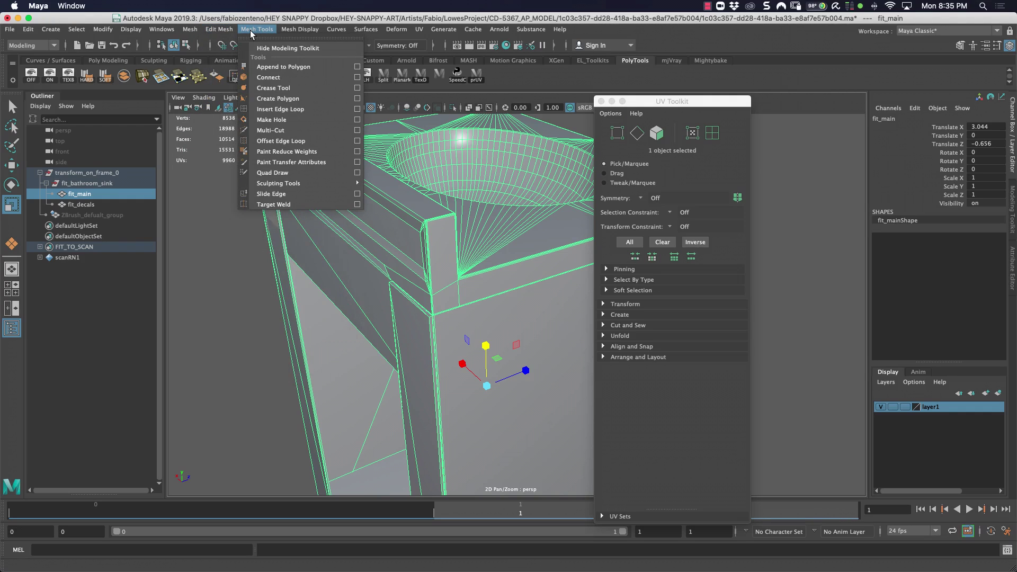
mouse_move(189, 30)
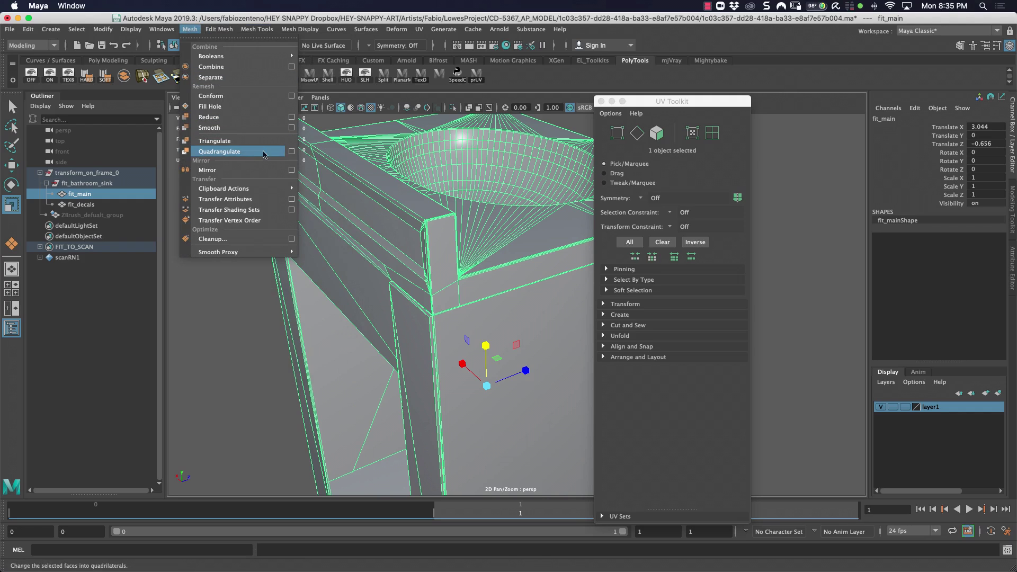
left_click(292, 152)
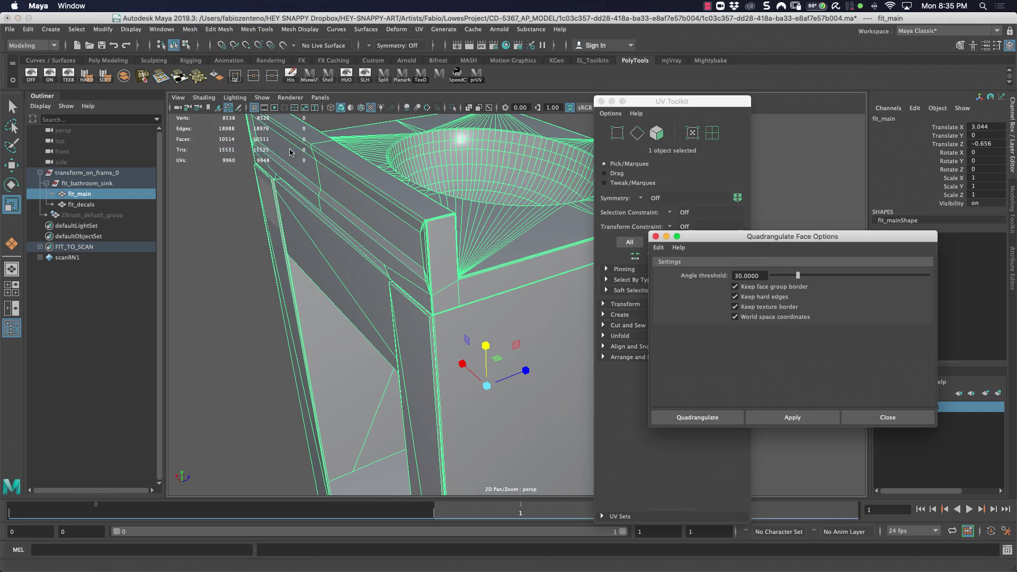
left_click(799, 418)
- Examine the quadrangulated topology around the cabinet's upper corner and side with fit_main in object mode
left_click_drag(521, 292, 547, 282, "alt")
middle_click_drag(509, 276, 435, 310, "alt")
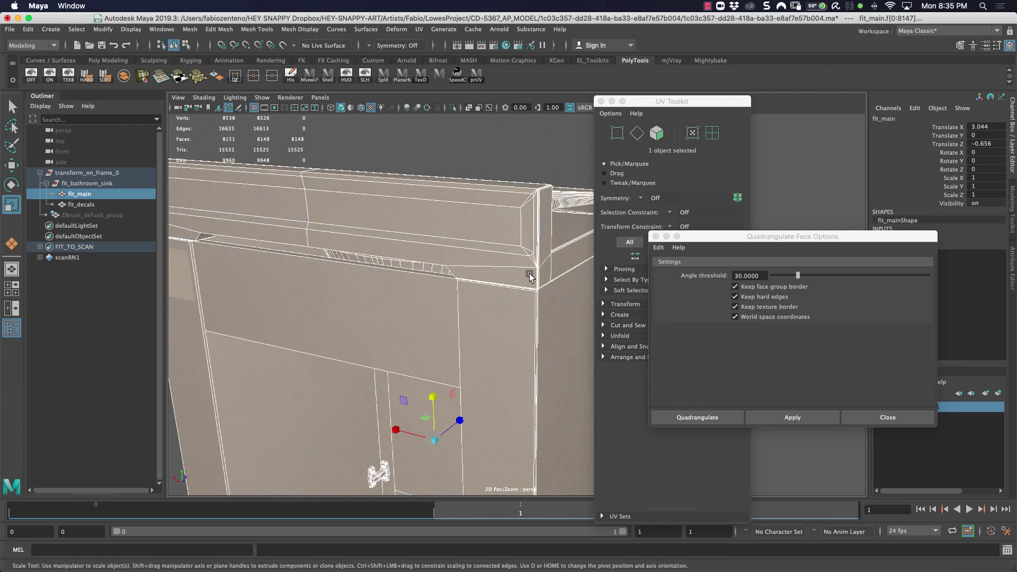
right_click_drag(531, 277, 575, 259)
left_click_drag(491, 143, 413, 256, "alt")
left_click(360, 285)
right_click_drag(413, 256, 440, 265, "alt")
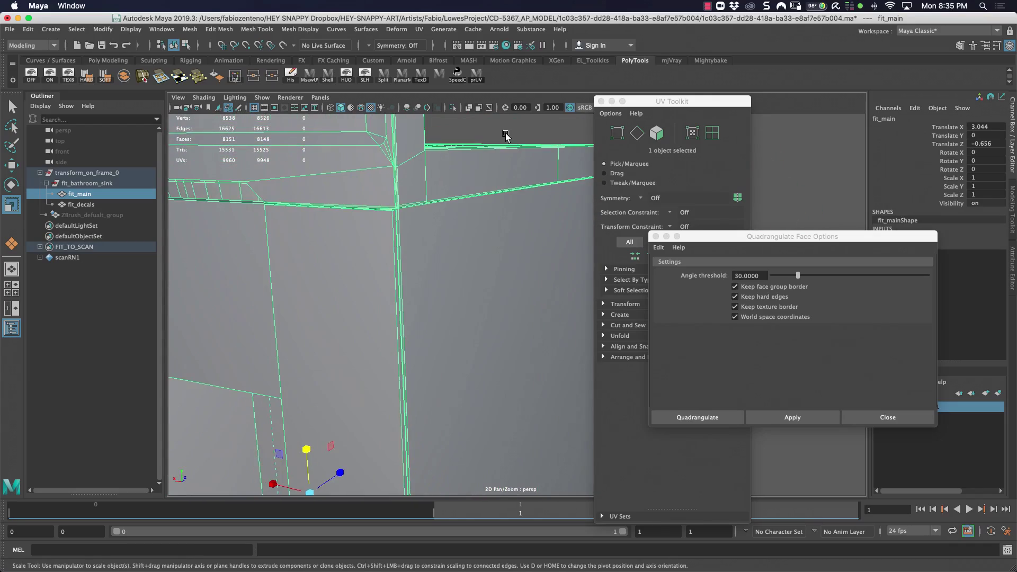
left_click(506, 136)
left_click_drag(411, 259, 352, 256, "alt")
left_click(386, 256)
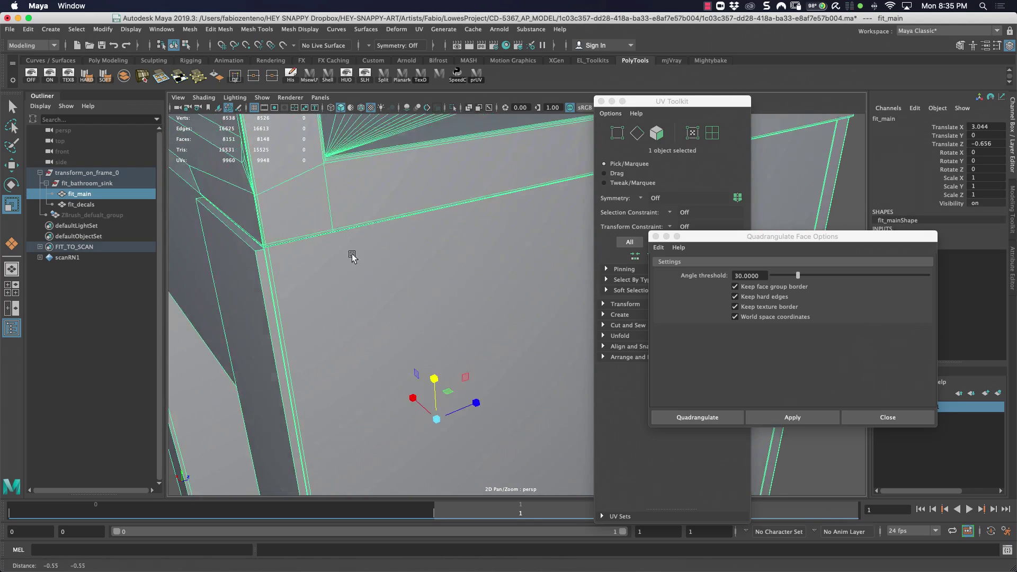
- Select the long vertical edges and the top and bottom edges bordering the face of the cabinet's corner post
middle_click_drag(352, 256, 376, 148, "alt")
middle_click_drag(340, 267, 374, 340, "alt")
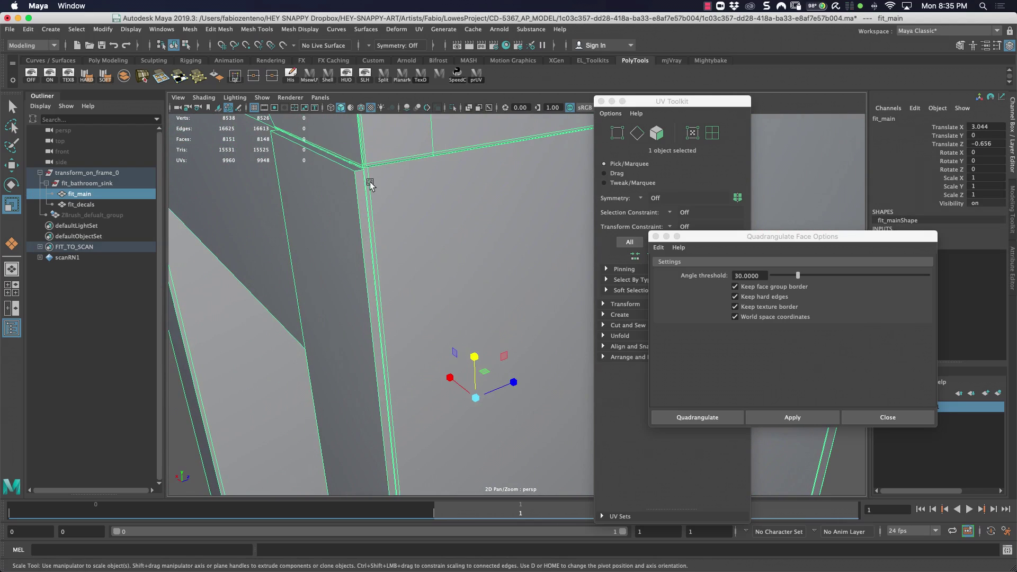
right_click_drag(354, 190, 351, 156)
left_click(356, 198)
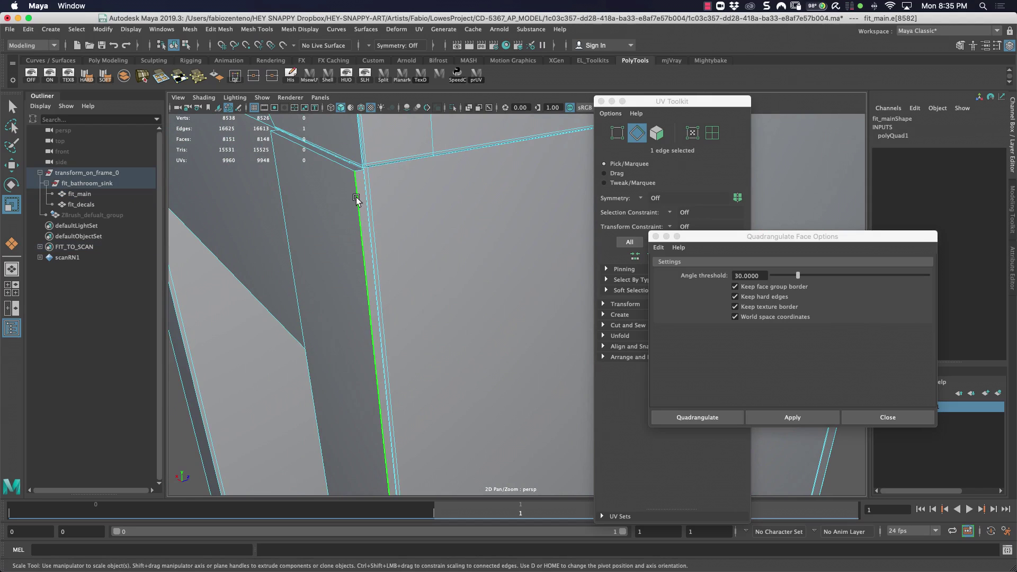
left_click(304, 197, "shift")
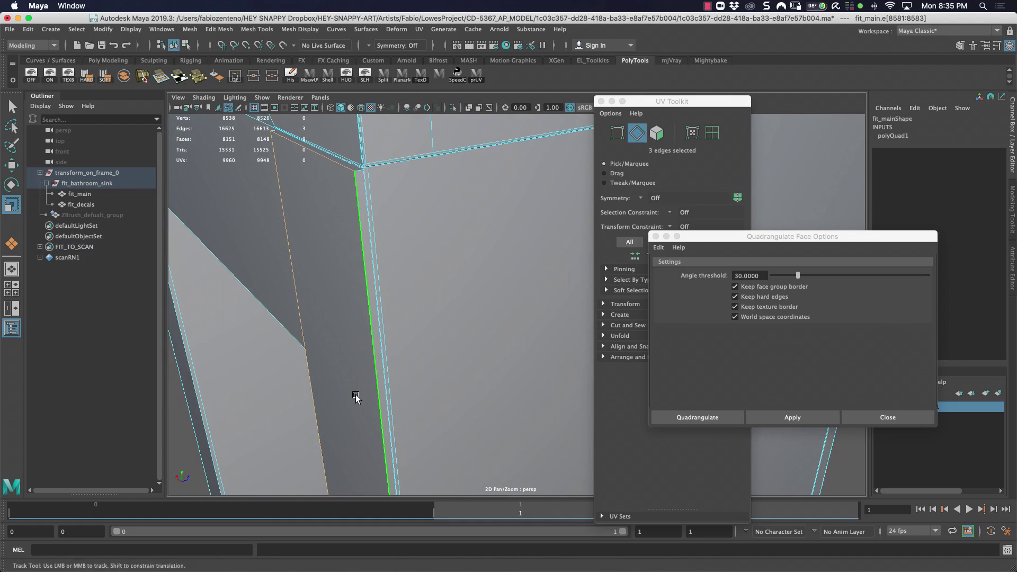
middle_click_drag(357, 398, 391, 233, "alt")
left_click_drag(391, 233, 400, 201, "alt")
middle_click_drag(399, 202, 379, 99, "alt")
left_click_drag(379, 99, 418, 330, "alt")
left_click(406, 326, "shift")
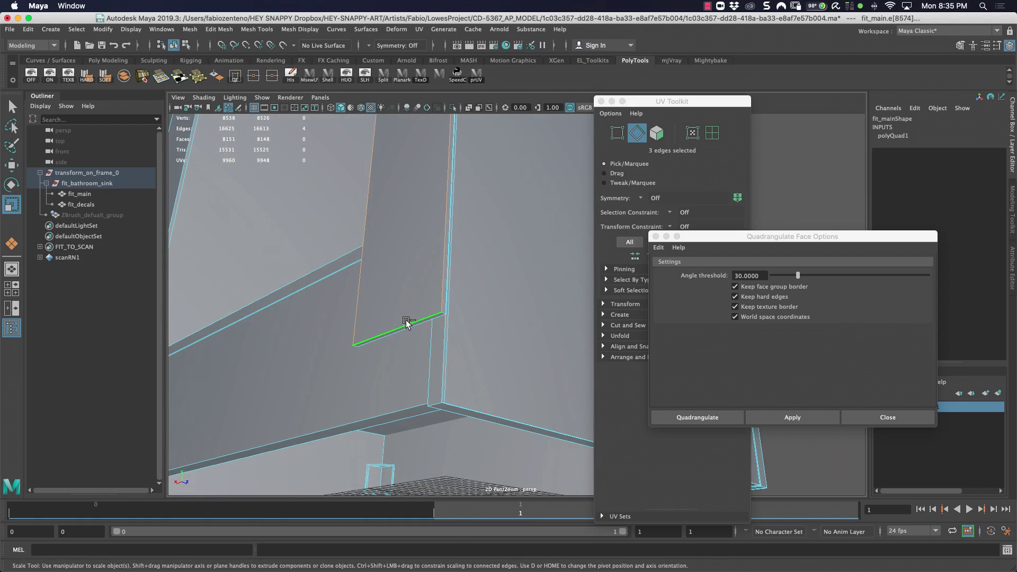
- Add the lower edge and short corner edge of the thin strip at the post's bottom end to the edge selection
middle_click_drag(381, 311, 400, 298, "alt")
left_click_drag(401, 296, 526, 301, "alt")
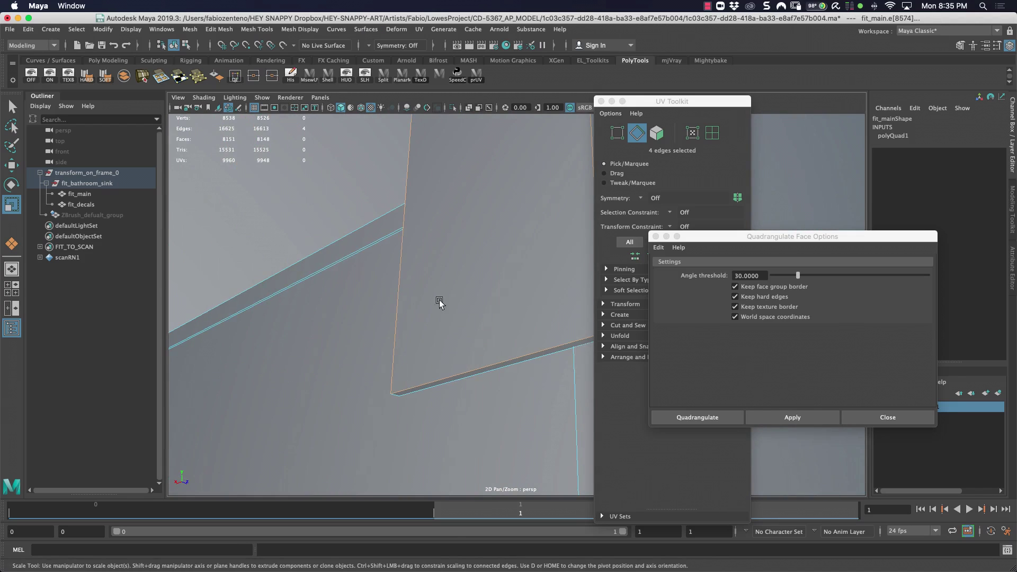
right_click_drag(439, 299, 417, 295, "alt")
left_click_drag(417, 295, 430, 307, "alt")
right_click_drag(400, 333, 604, 318, "alt")
left_click(421, 397, "shift")
left_click_drag(401, 391, 409, 357, "alt")
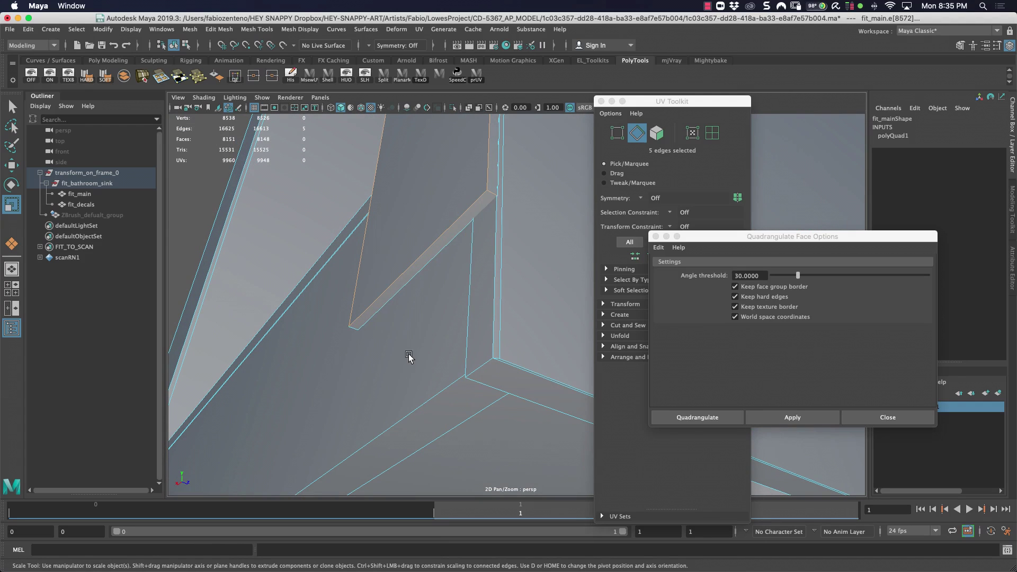
left_click(354, 325, "shift")
left_click_drag(354, 325, 371, 282, "alt")
- Extend the edge selection with the vertical, bottom, top and short corner edges around the corner post's opposite face
left_click(370, 281, "shift")
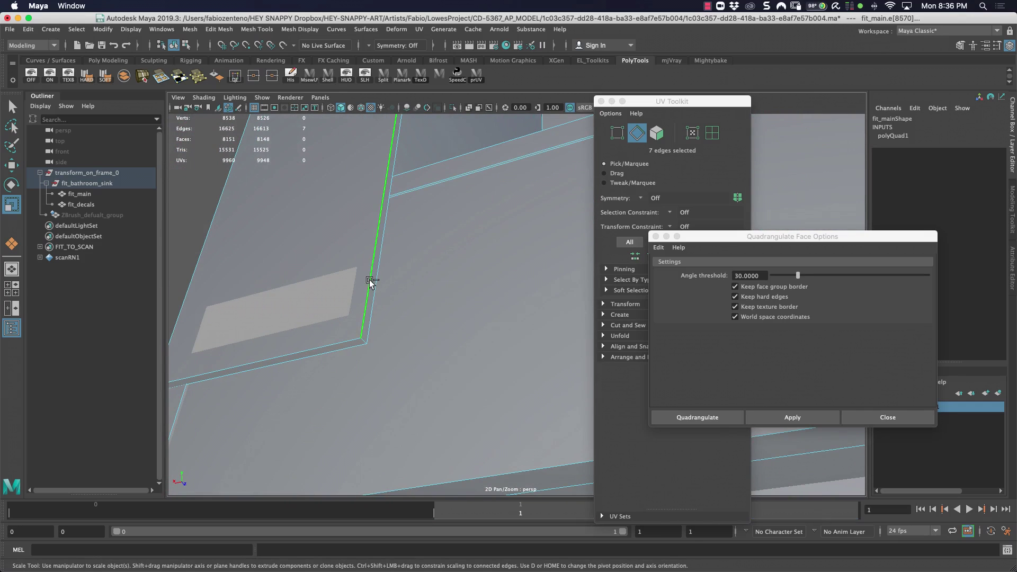
left_click(322, 341, "shift")
left_click(361, 340, "shift")
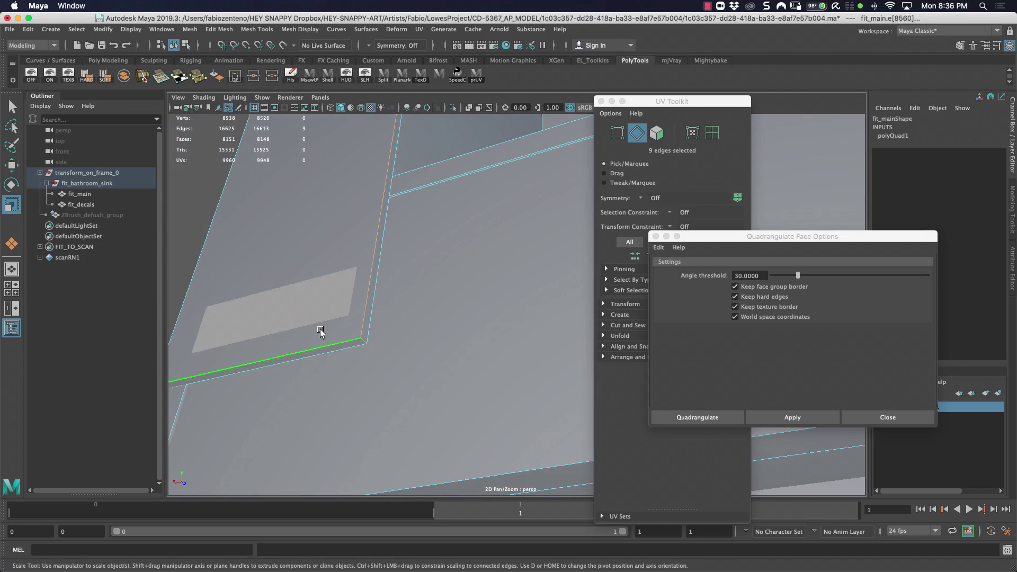
left_click_drag(319, 332, 392, 264, "alt")
left_click(400, 308, "shift")
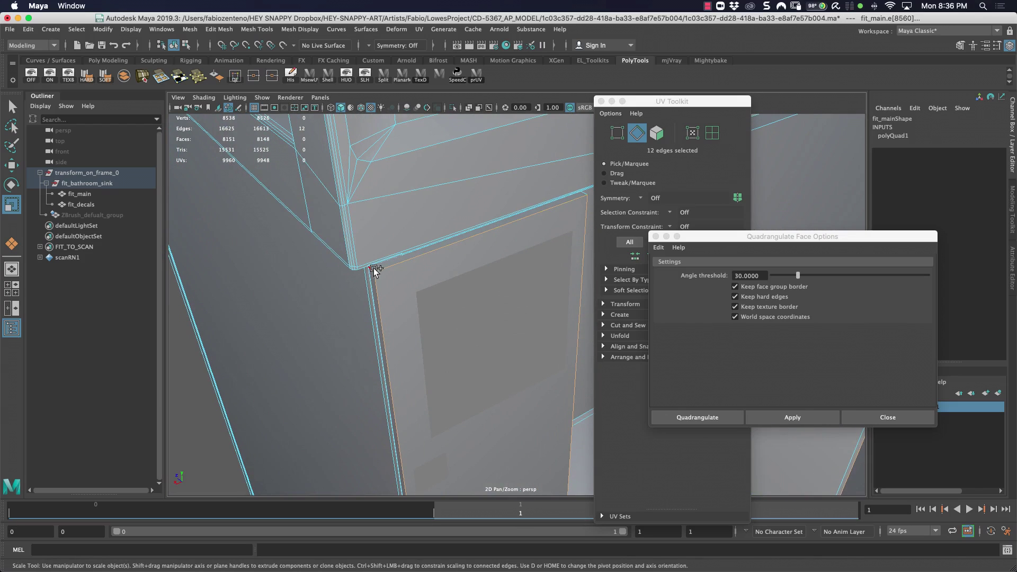
left_click(374, 270, "shift")
- Add the short edges at the post's inner top corner, beside the rail under the countertop, to the selection
left_click_drag(447, 261, 465, 218, "alt")
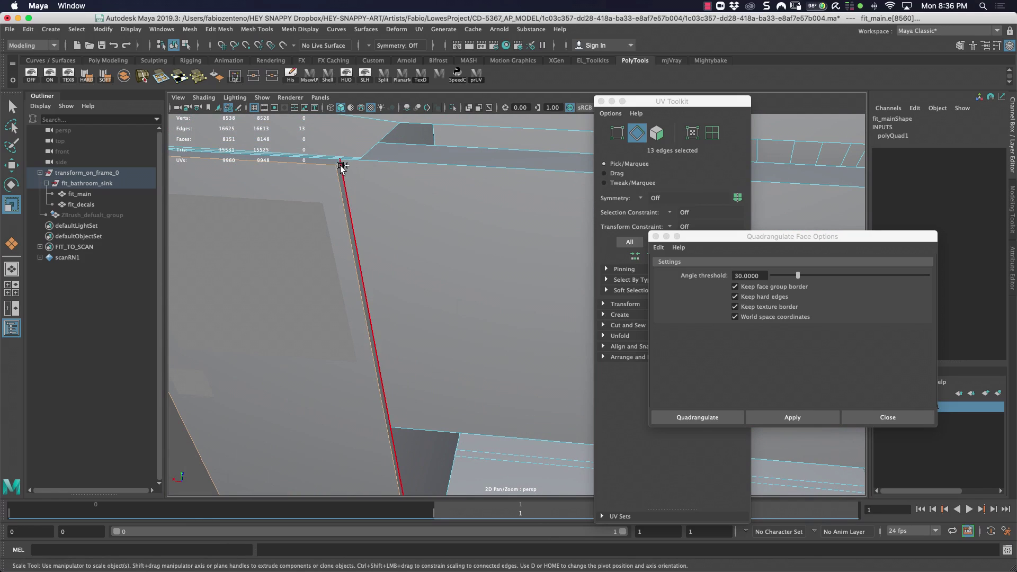
right_click_drag(443, 217, 218, 208, "alt")
middle_click_drag(451, 275, 246, 247, "alt")
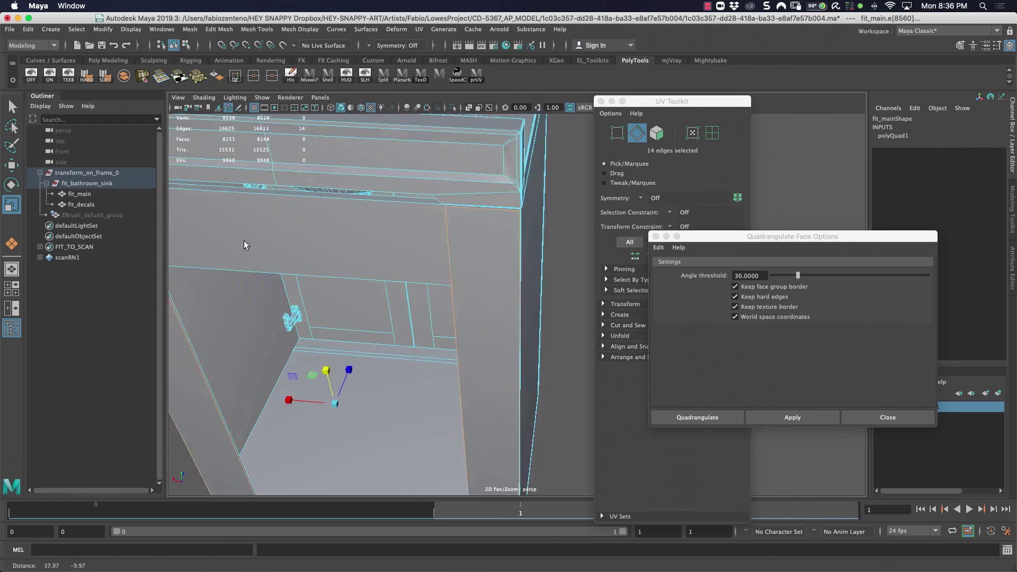
left_click_drag(245, 247, 434, 254, "alt")
middle_click_drag(434, 254, 344, 247, "alt")
left_click_drag(344, 247, 450, 228, "alt")
middle_click_drag(450, 228, 346, 211, "alt")
right_click_drag(346, 213, 422, 252, "alt")
middle_click_drag(254, 212, 406, 269, "alt")
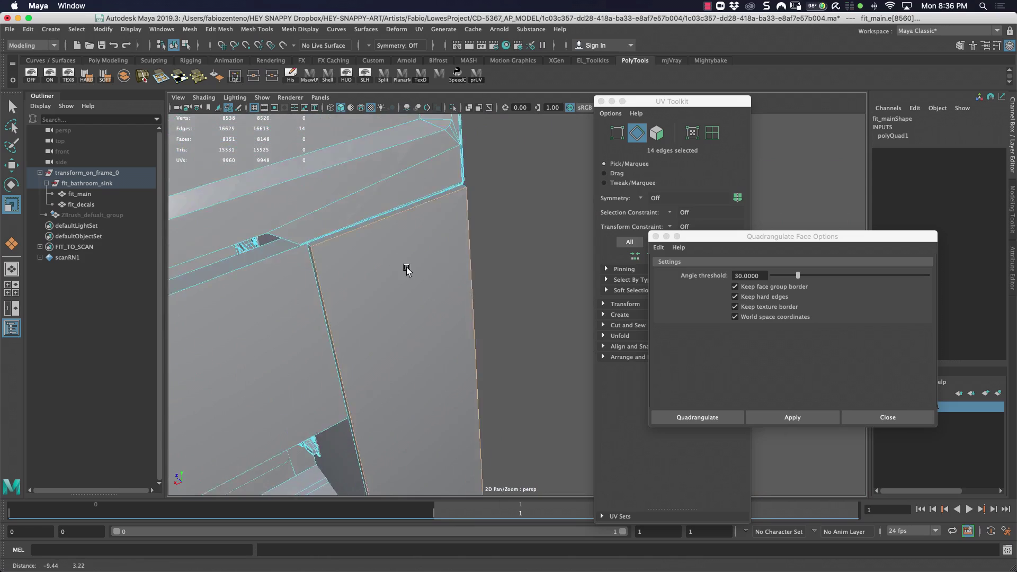
left_click_drag(406, 269, 388, 284, "alt")
right_click_drag(388, 284, 444, 278, "alt")
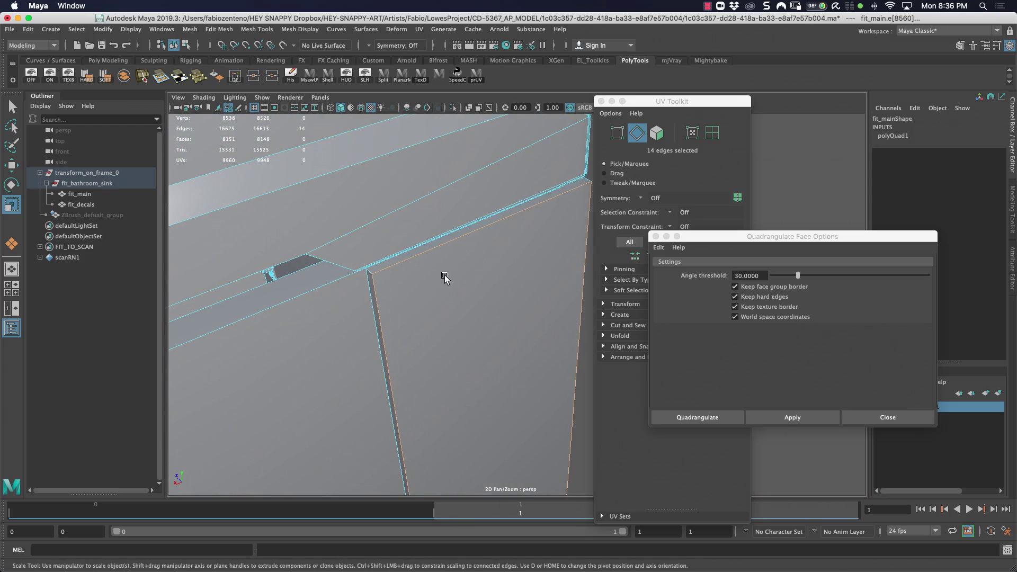
left_click(371, 271, "shift")
- Add the remaining short edge at the post's outer top corner and bevel all the selected edges
left_click_drag(472, 271, 304, 271, "alt")
middle_click_drag(304, 271, 545, 301, "alt")
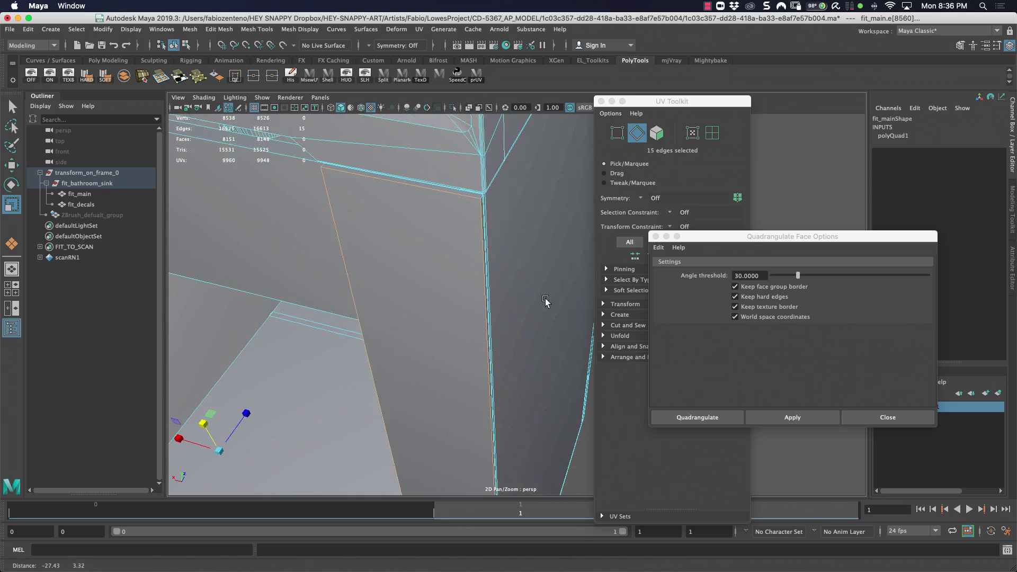
left_click_drag(546, 301, 434, 291, "alt")
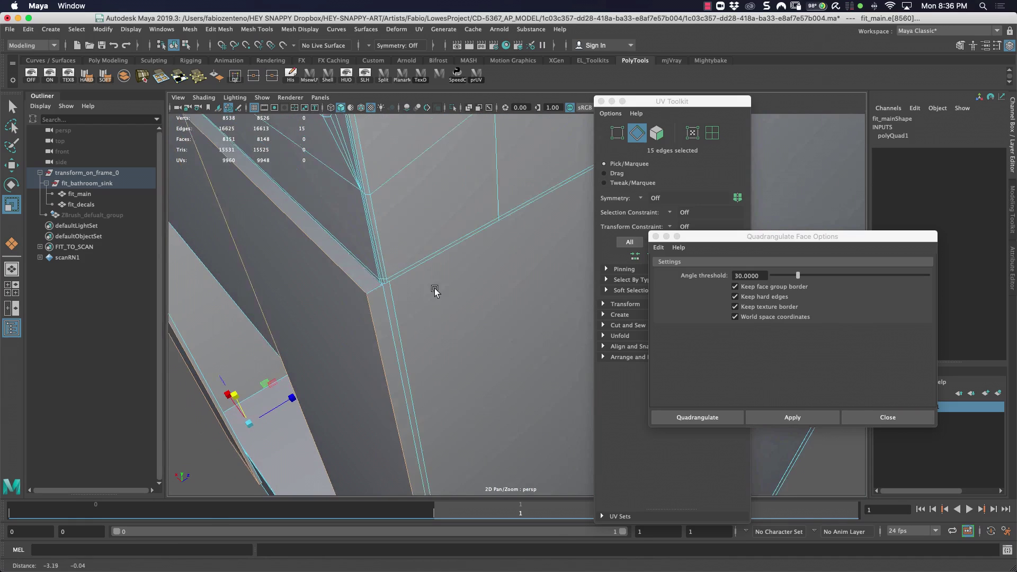
right_click_drag(435, 291, 445, 291, "alt")
left_click(362, 284, "shift")
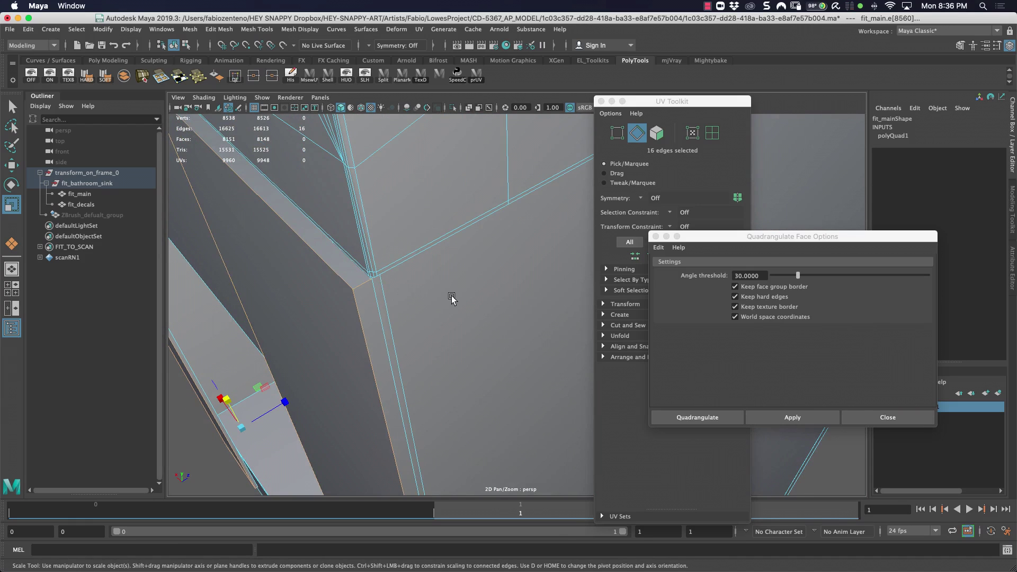
left_click(218, 30)
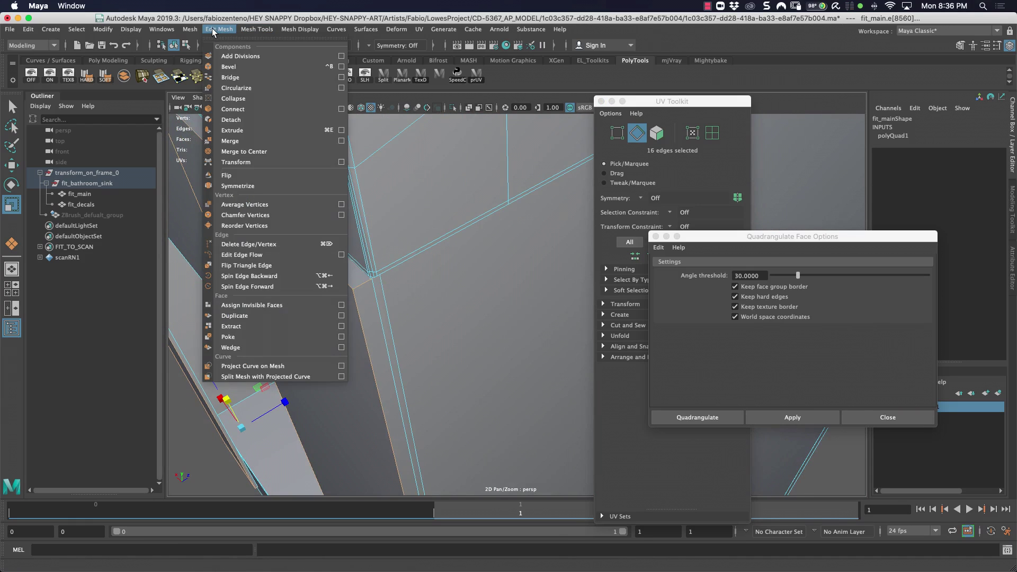
left_click(250, 68)
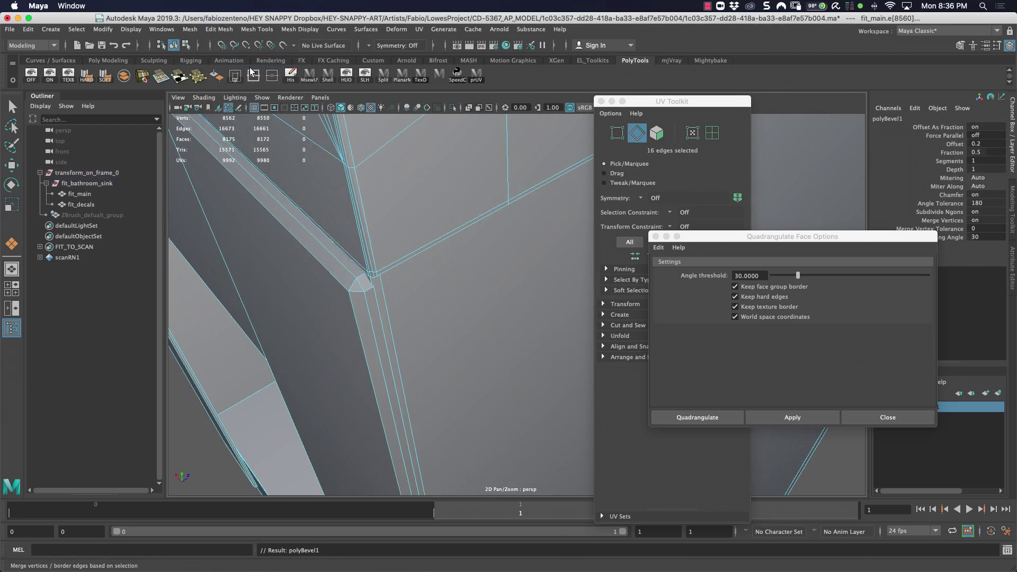
- Close the Quadrangulate Face Options and UV Toolkit windows, and set the bevel to fraction 0.2 with 2 segments
left_click_drag(764, 241, 350, 267)
left_click(462, 438)
left_click(601, 101)
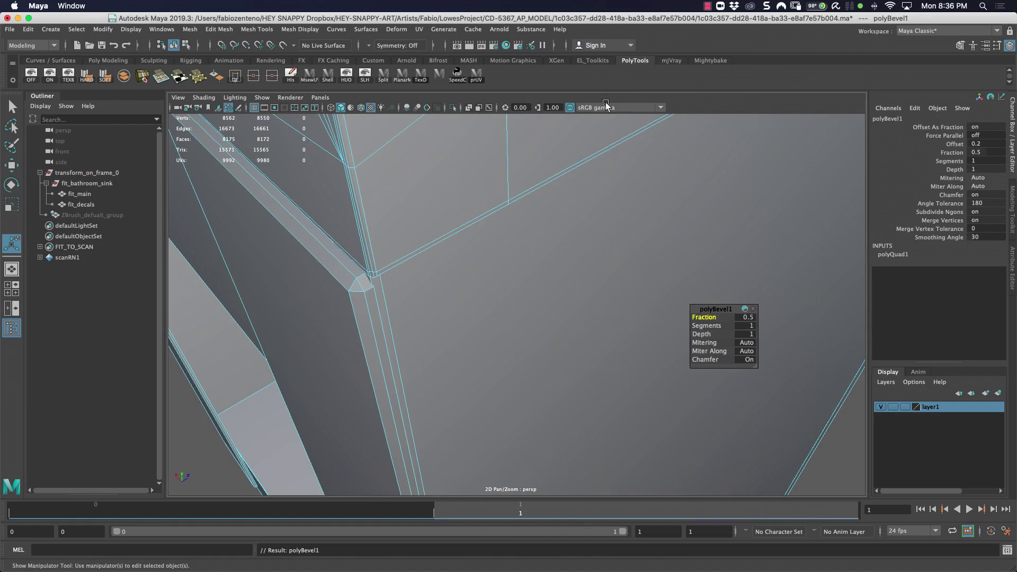
left_click(750, 317)
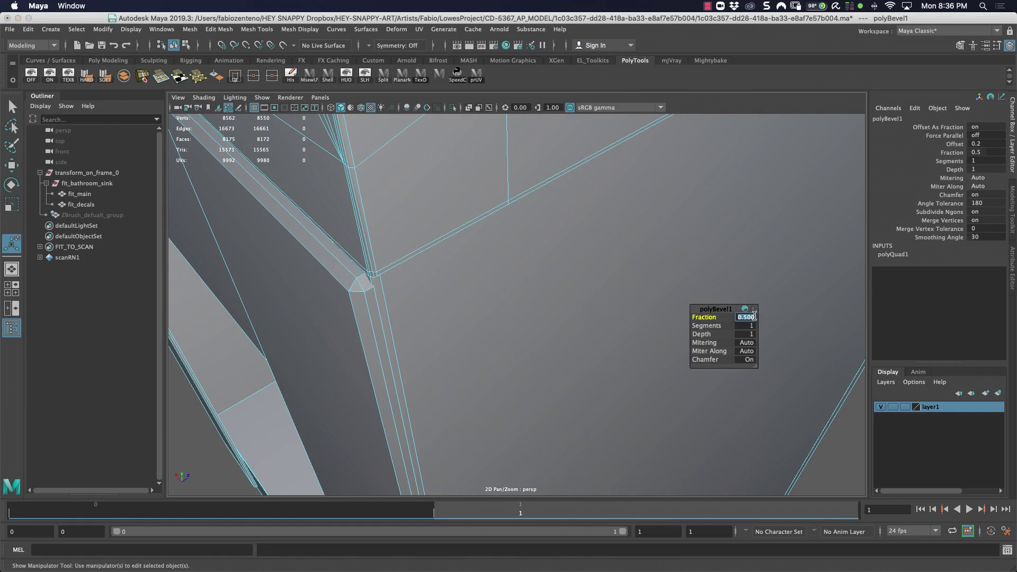
key("Tab")
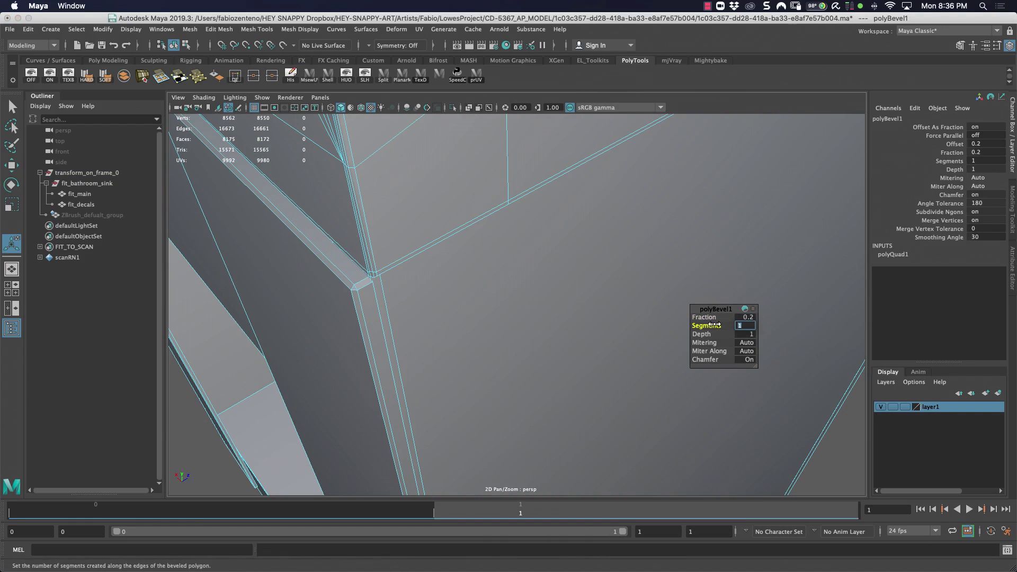
key("Return")
- Set the corner post bevel's fraction to 0.1 and return to object mode
left_click(748, 317)
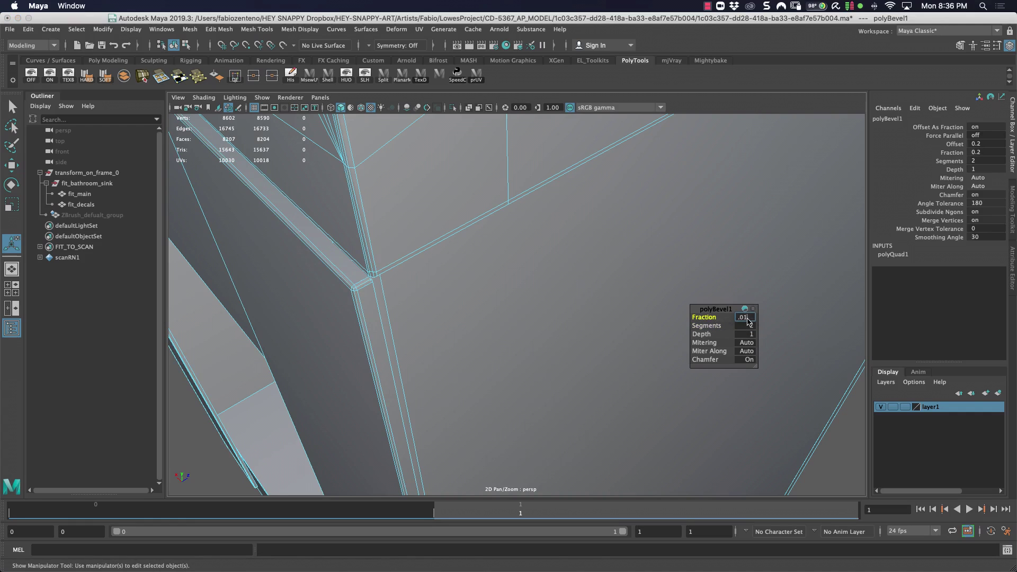
key("Tab")
left_click(747, 316)
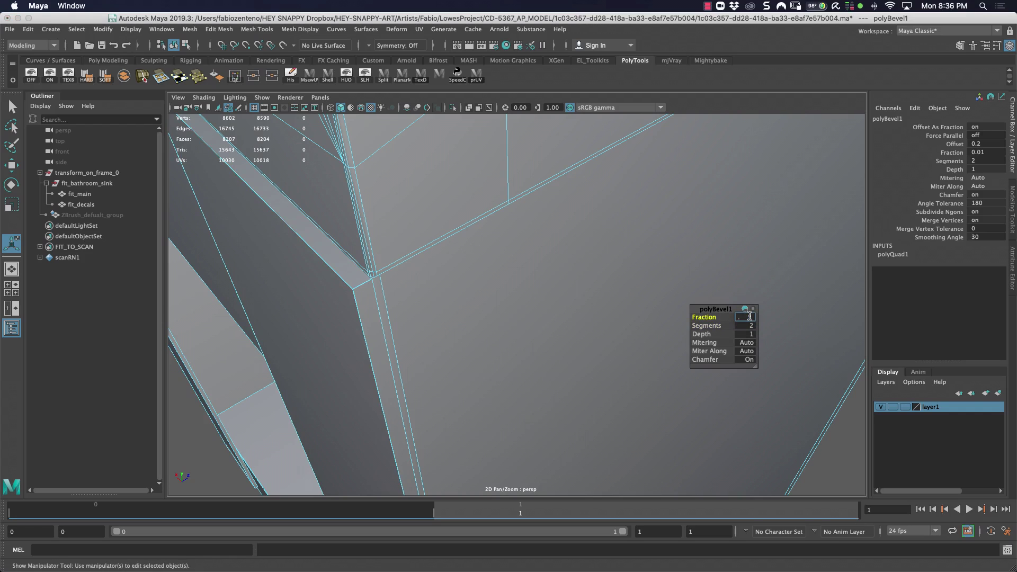
key("Tab")
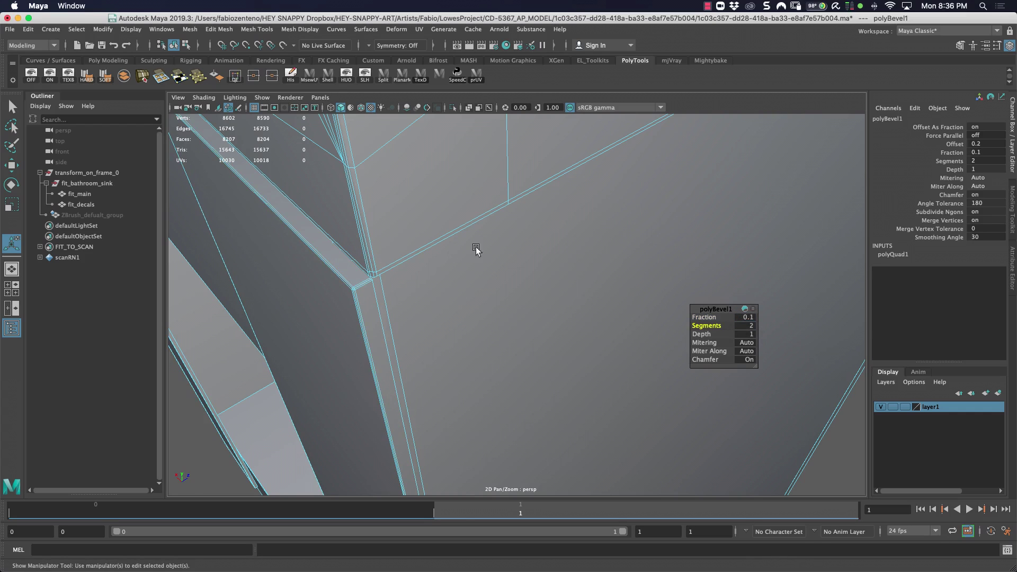
scroll(476, 249, "down", 3)
right_click_drag(452, 270, 504, 249)
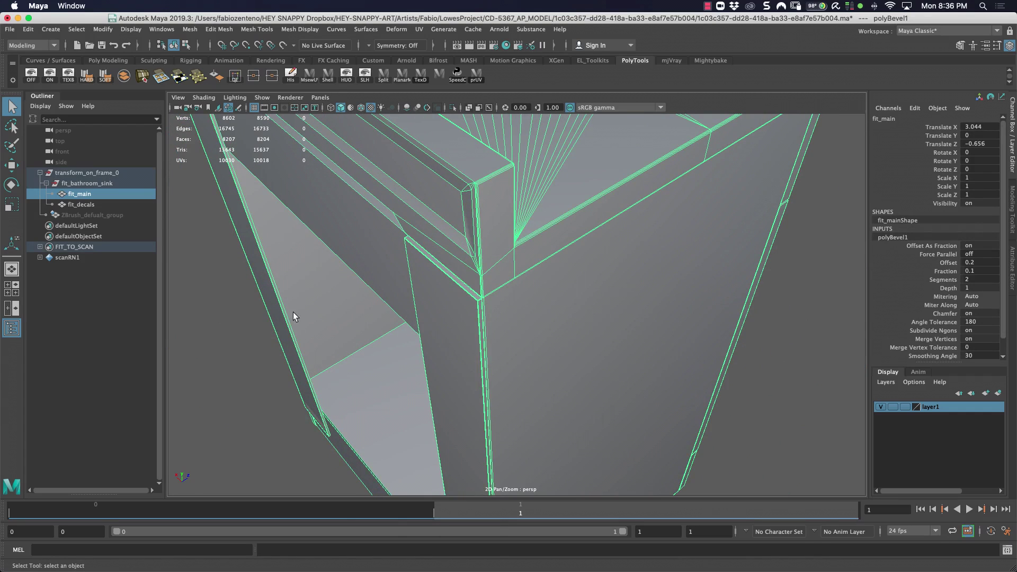
- Examine the bevelled corner post from the front, the side and below, shaded with and without the mesh selected
left_click_drag(294, 312, 445, 286, "alt")
middle_click_drag(530, 229, 513, 306, "alt")
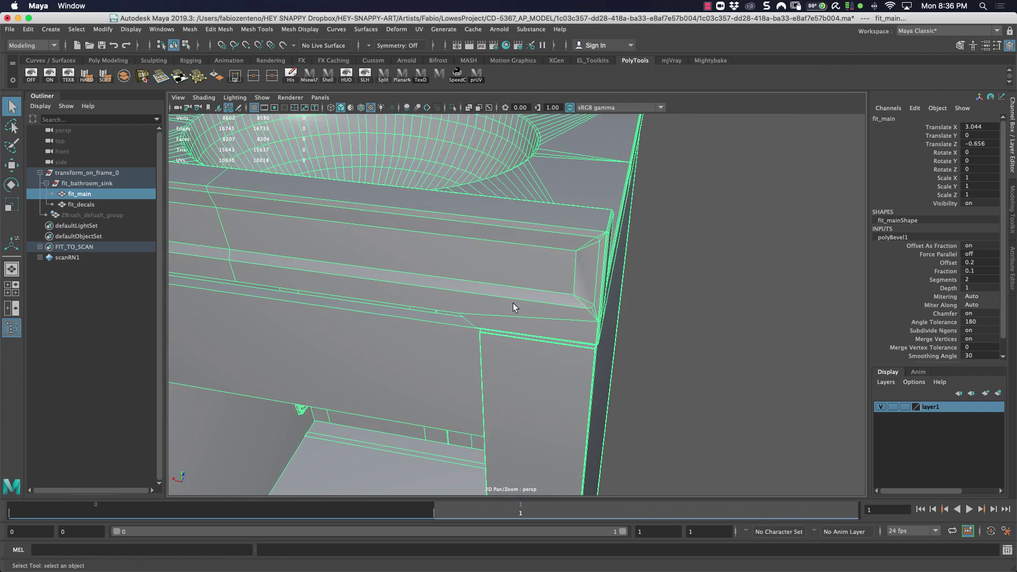
left_click(697, 267)
left_click_drag(698, 267, 439, 303, "alt")
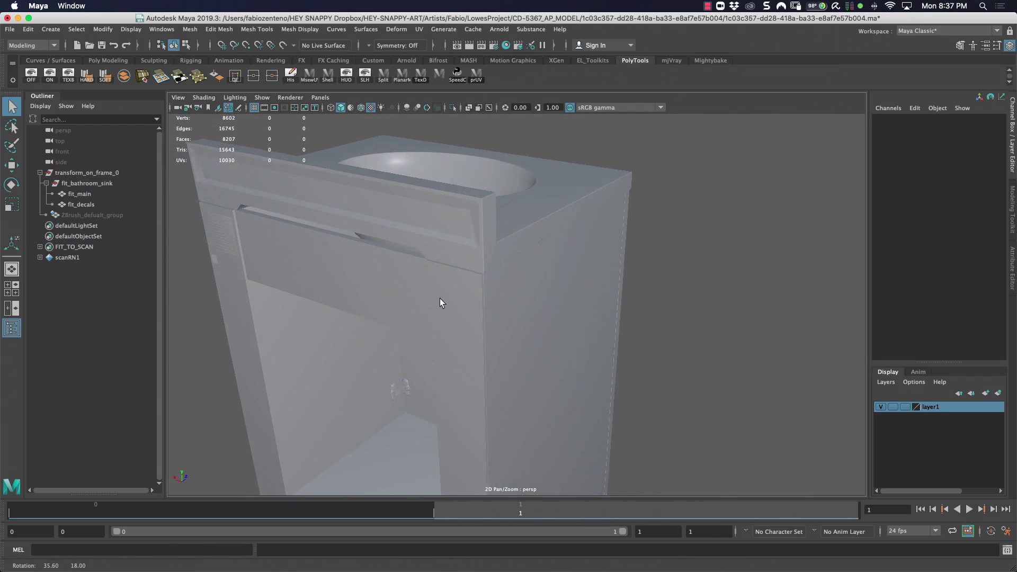
right_click_drag(390, 292, 646, 270, "alt")
middle_click_drag(526, 234, 577, 279, "alt")
left_click(497, 271)
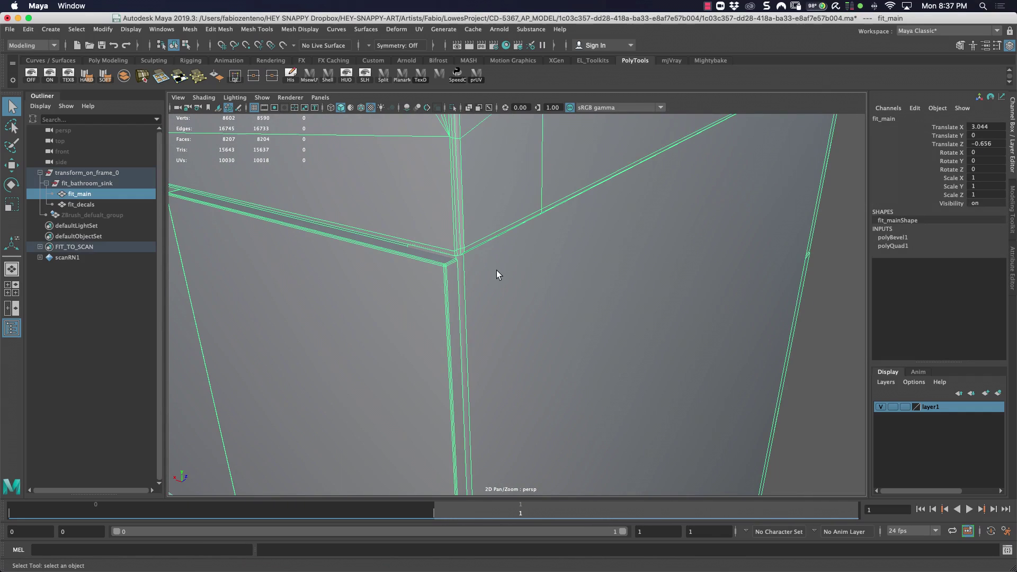
right_click_drag(511, 272, 547, 272, "alt")
middle_click_drag(531, 269, 437, 274, "alt")
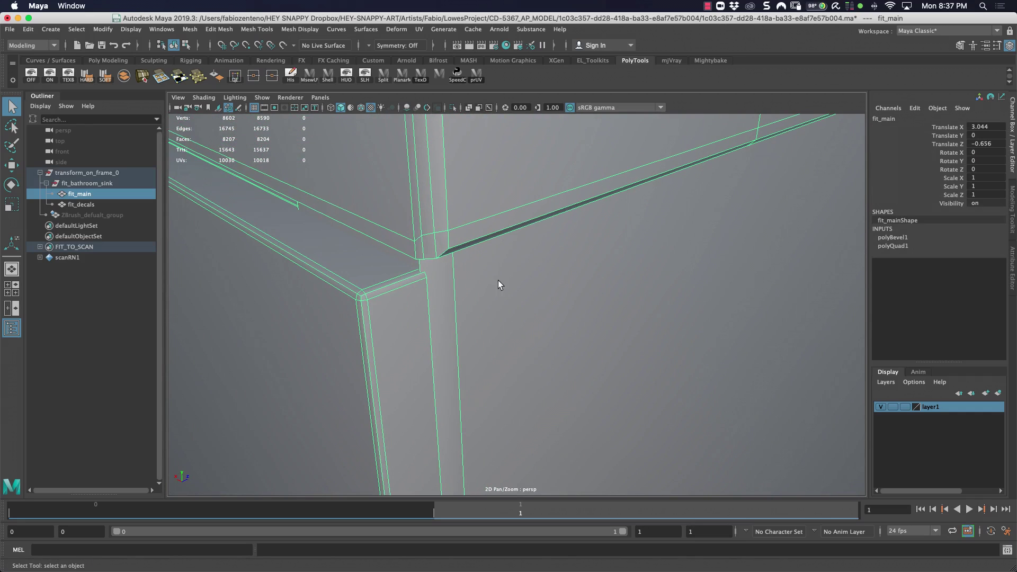
left_click_drag(498, 281, 428, 276, "alt")
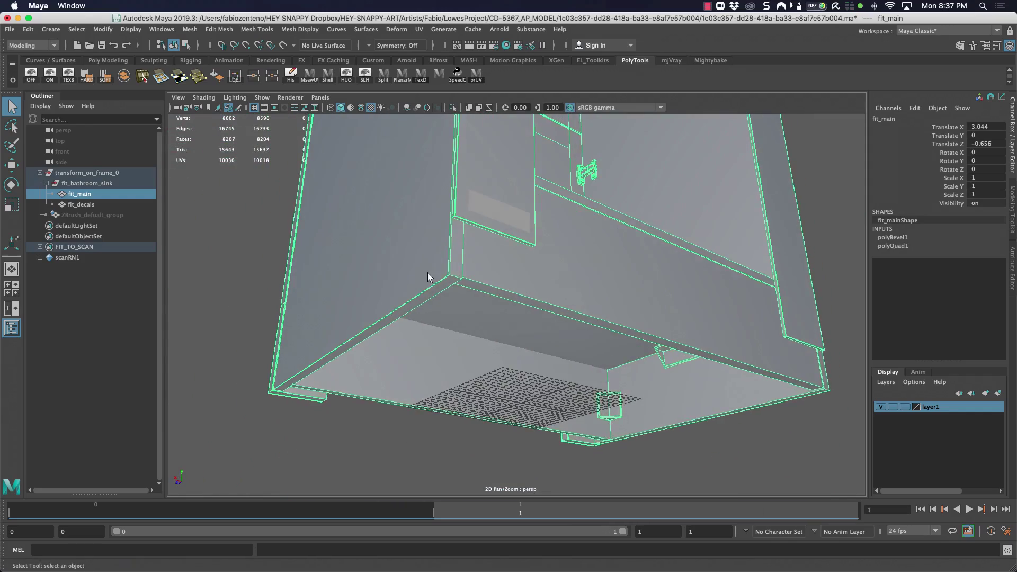
right_click_drag(428, 278, 508, 273, "alt")
left_click_drag(509, 273, 425, 303, "alt")
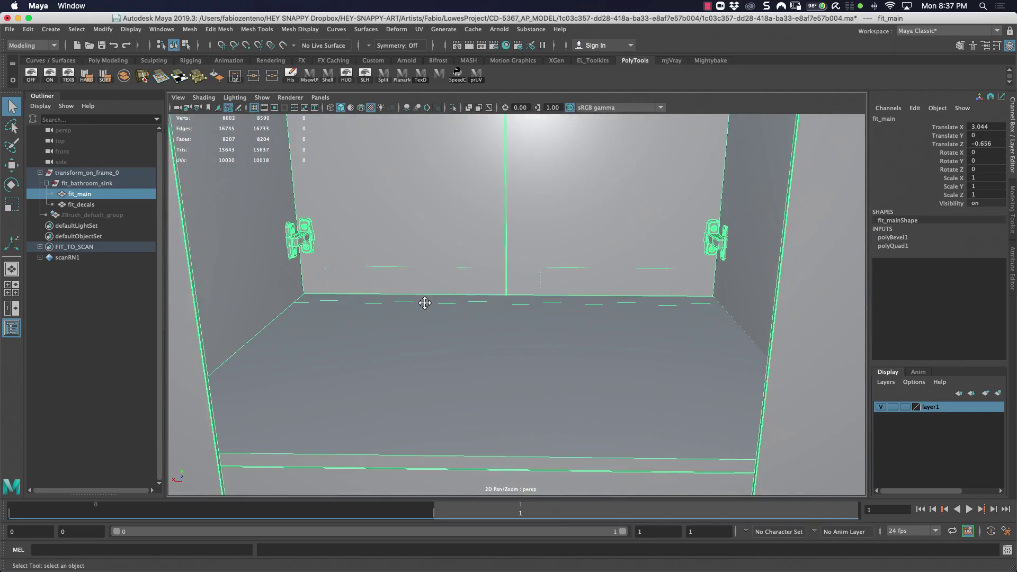
- Select all faces of the cabinet's interior floor panel and examine how it sits inside the cabinet
middle_click_drag(425, 303, 427, 240, "alt")
right_click_drag(371, 269, 380, 317)
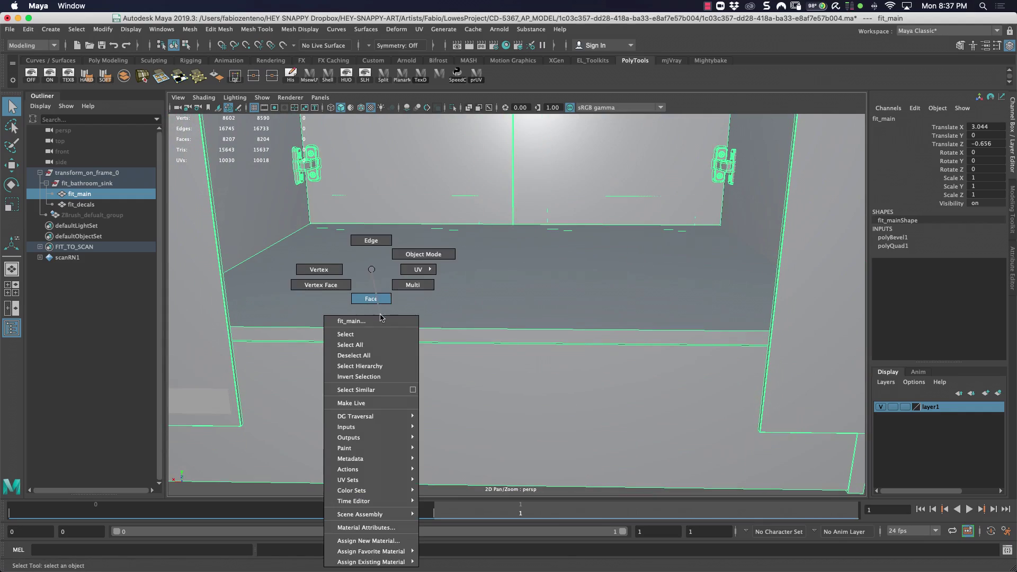
left_click(375, 296)
left_click_drag(422, 297, 389, 302, "alt")
middle_click_drag(389, 302, 476, 304, "alt")
right_click_drag(376, 270, 416, 270, "alt")
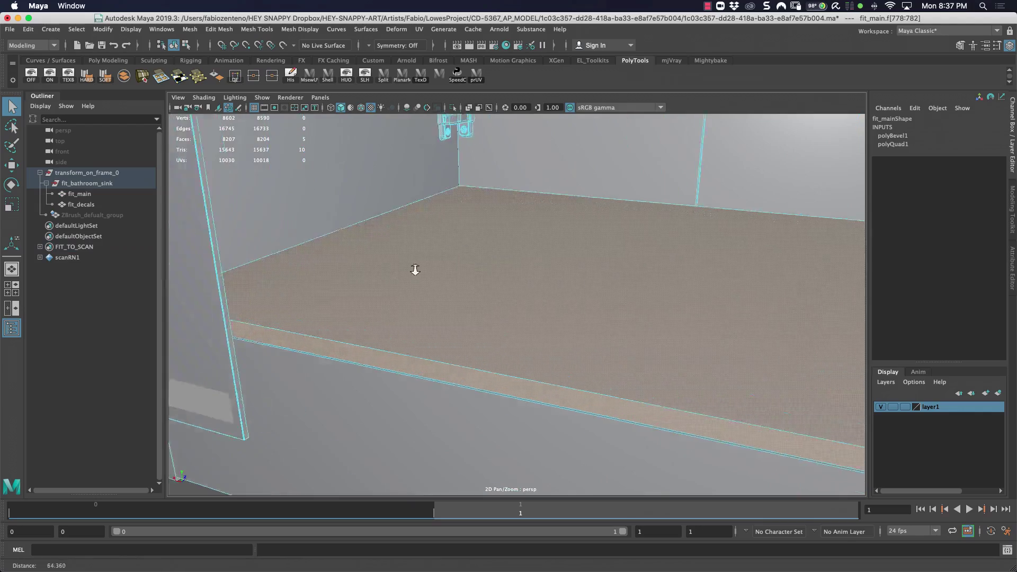
left_click_drag(416, 270, 374, 305, "alt")
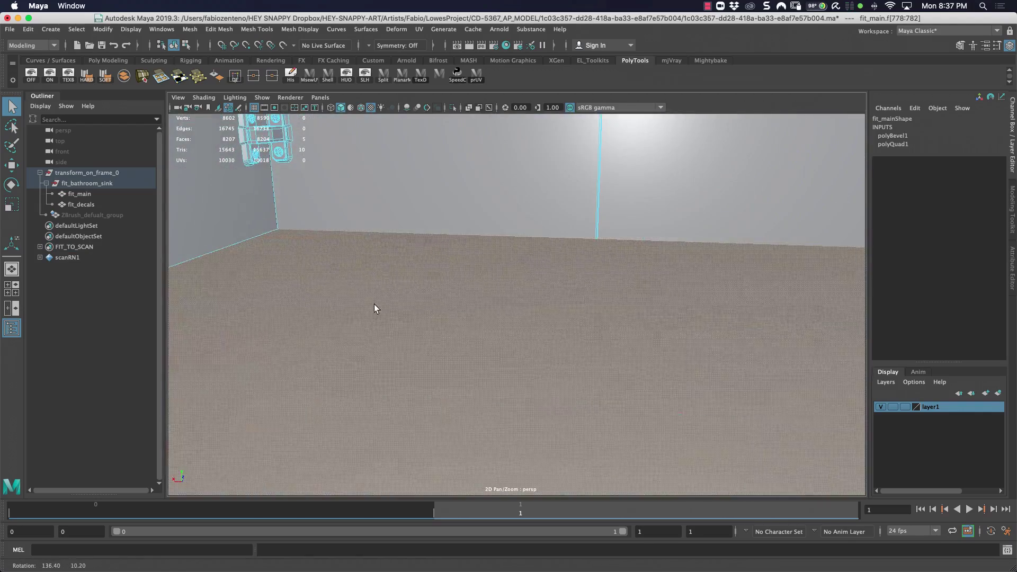
right_click_drag(465, 308, 273, 311, "alt")
middle_click_drag(393, 333, 353, 291, "alt")
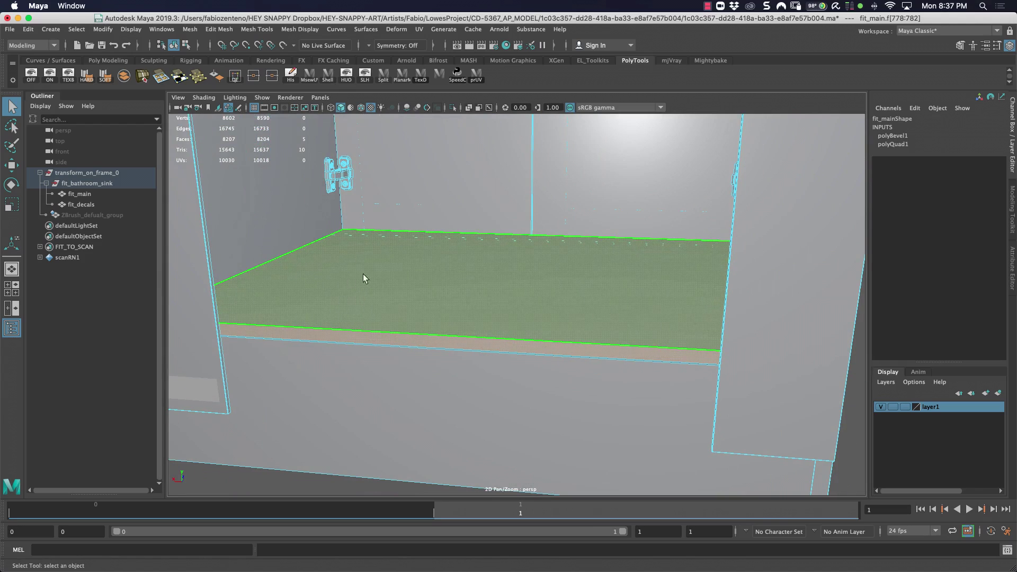
left_click_drag(436, 302, 416, 311, "alt")
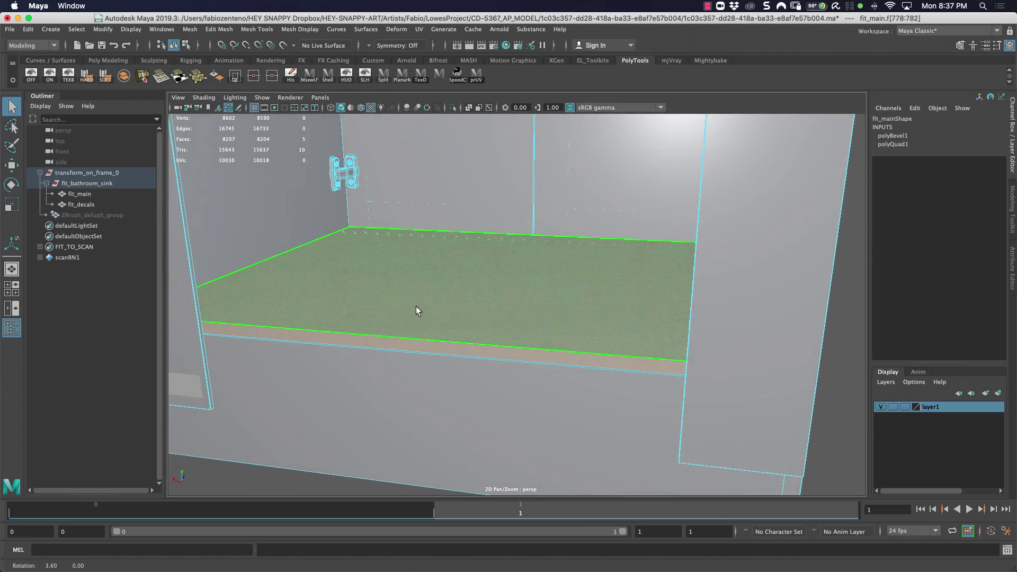
- Select only the floor panel's narrow front face and examine in wireframe how the panel meets the cabinet's side wall
left_click(503, 351)
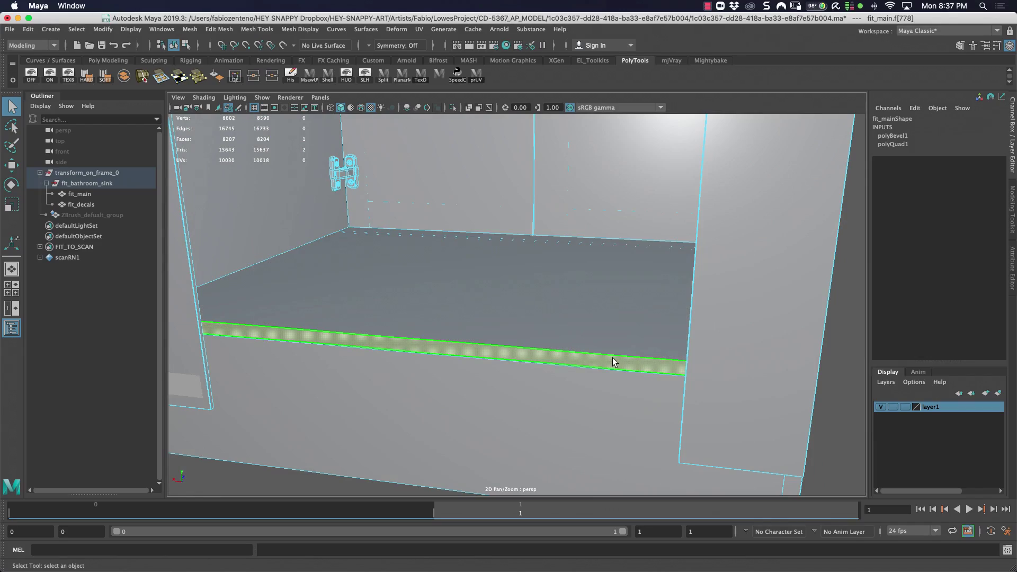
key("4")
left_click_drag(701, 358, 460, 370, "alt")
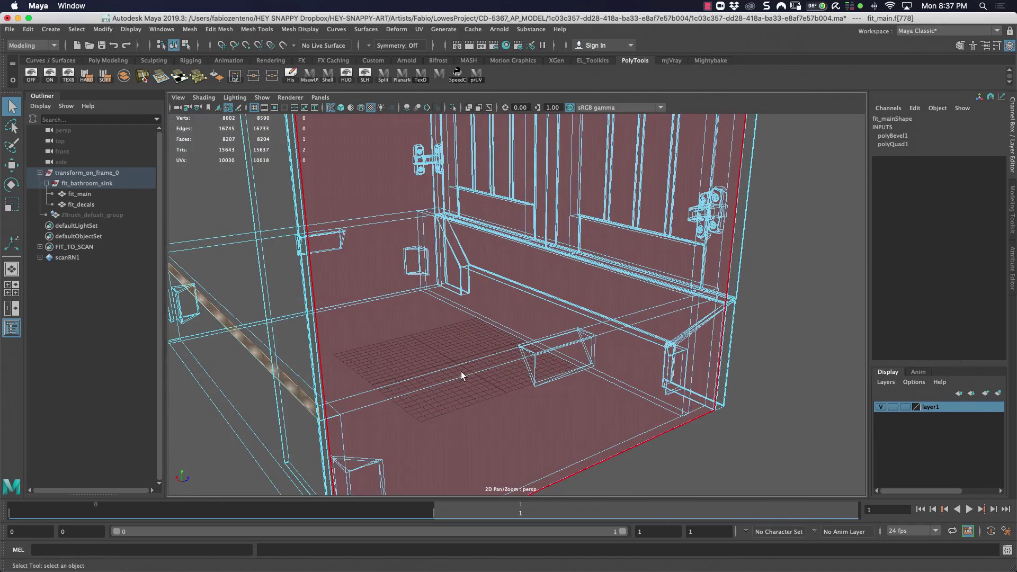
right_click_drag(386, 383, 635, 336, "alt")
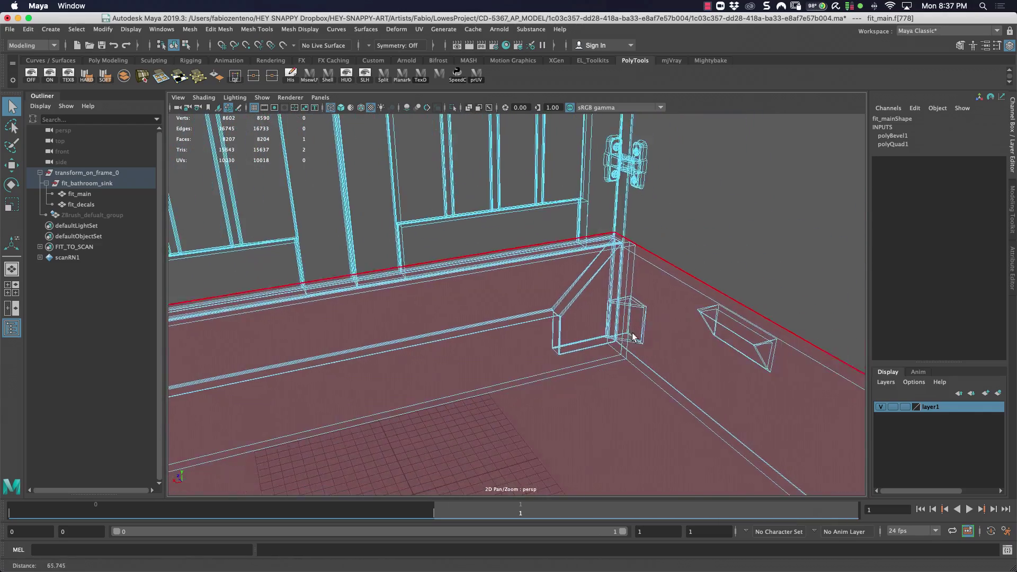
left_click_drag(636, 336, 688, 313, "alt")
middle_click_drag(701, 311, 580, 352, "alt")
left_click_drag(579, 353, 666, 364, "alt")
left_click_drag(535, 366, 572, 368, "alt")
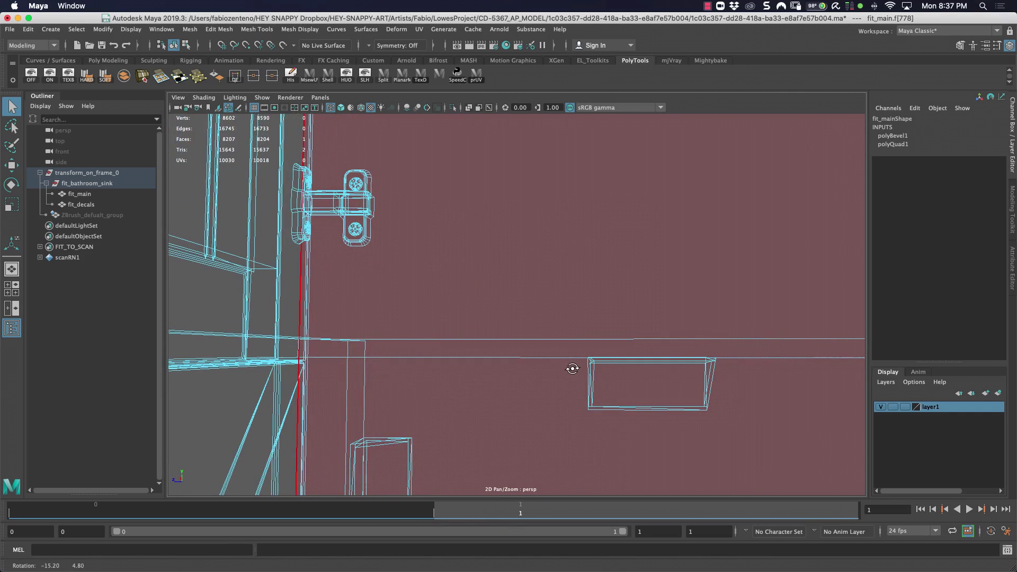
key("5")
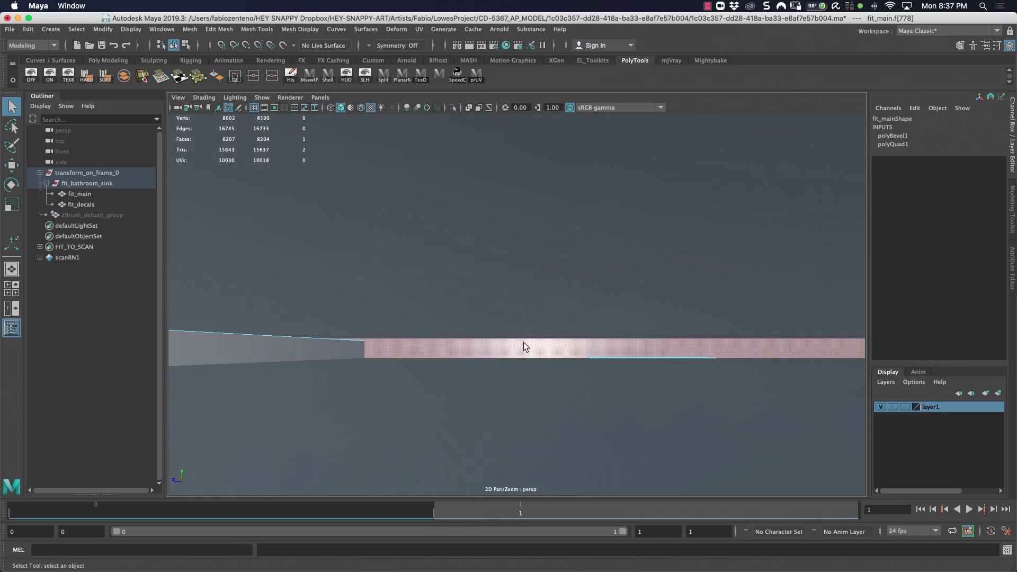
- Select the connected faces of the cabinet's side wall beside the floor panel and examine them in shaded and wireframe display
double_click(526, 349)
left_click_drag(598, 356, 536, 369, "alt")
scroll(536, 369, "down", 10)
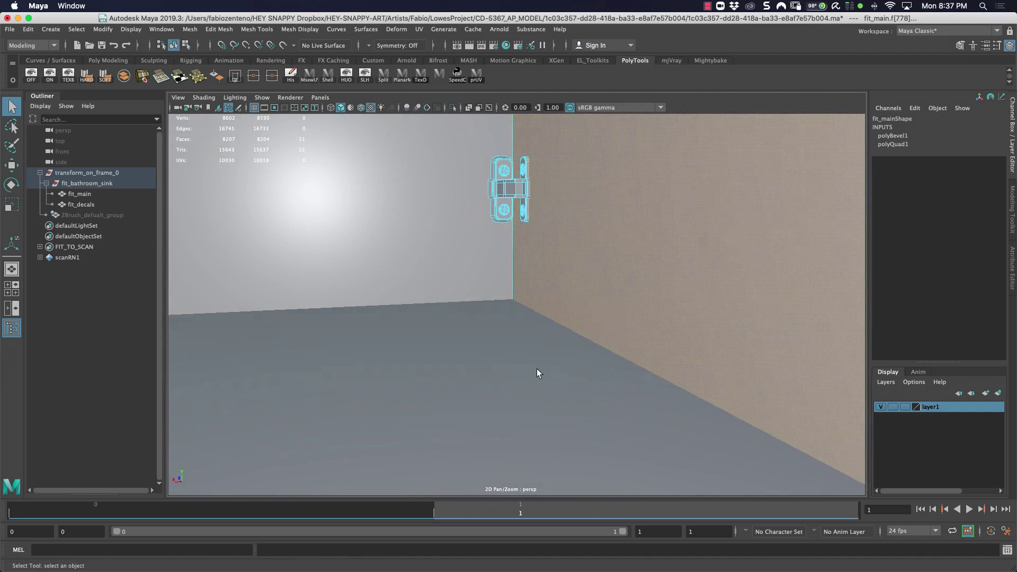
left_click_drag(337, 354, 456, 353, "alt")
scroll(449, 355, "down", 6)
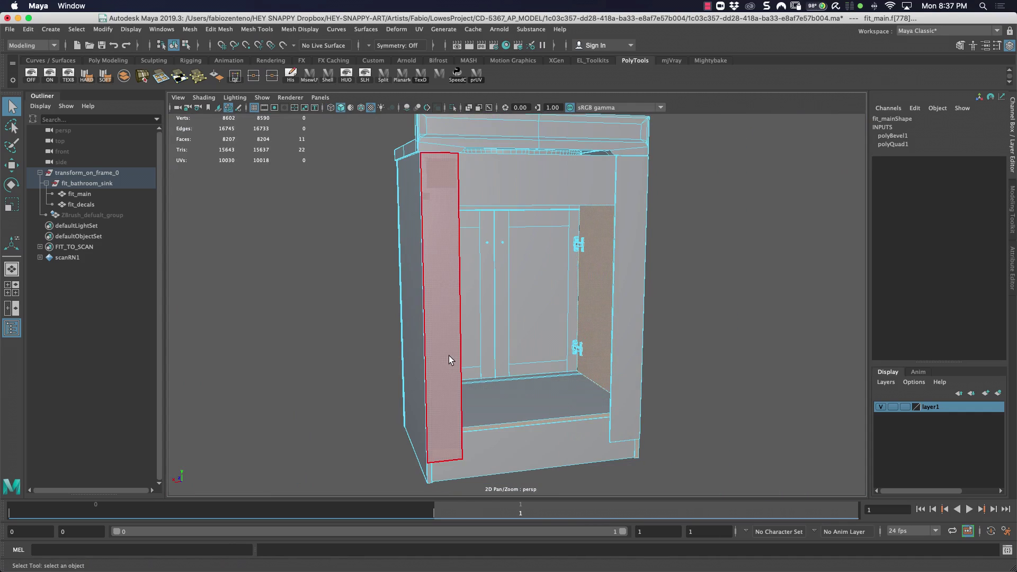
key("4")
left_click_drag(618, 307, 499, 332, "alt")
scroll(500, 332, "up", 5)
scroll(499, 332, "up", 5)
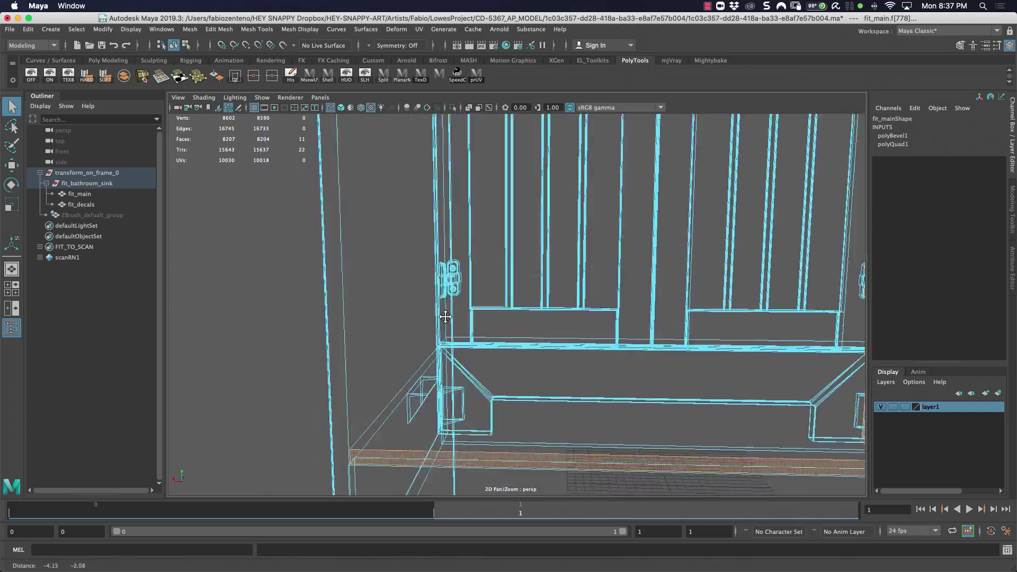
middle_click_drag(389, 392, 445, 354, "alt")
left_click_drag(445, 354, 540, 377, "alt")
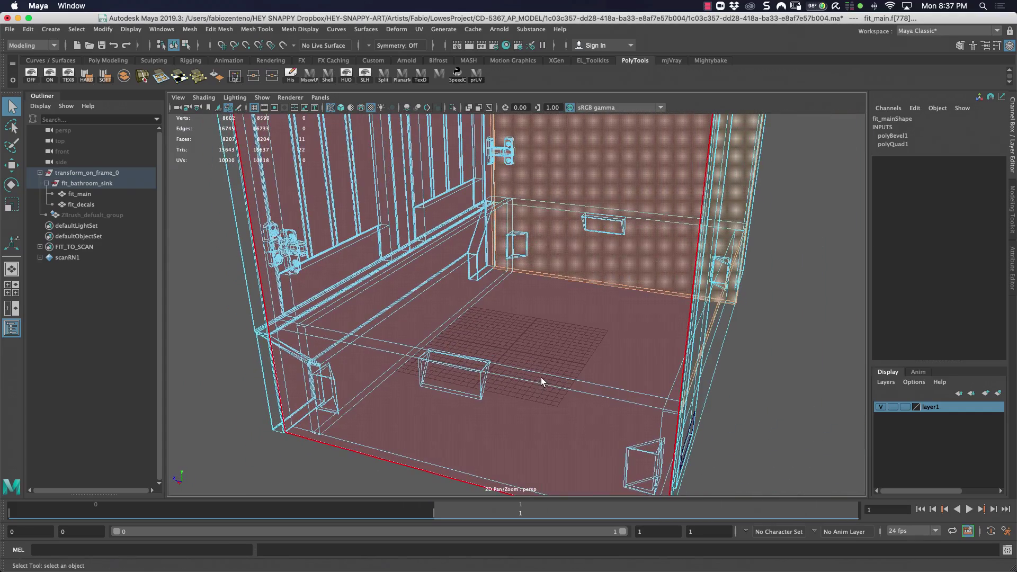
- Select the single side wall face behind the floor panel's side edge, comparing it in wireframe and shaded display
right_click_drag(459, 372, 724, 350, "alt")
left_click_drag(724, 350, 479, 389, "alt")
middle_click_drag(479, 390, 481, 357, "alt")
right_click_drag(481, 357, 589, 344, "alt")
left_click(588, 343)
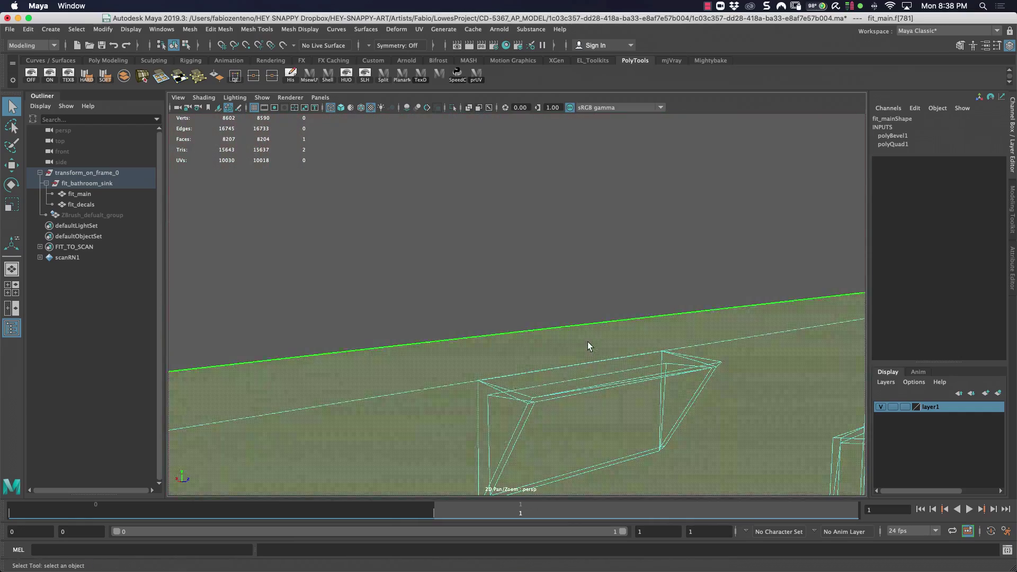
left_click(587, 342, "shift")
mouse_move(586, 342)
left_mouse_down("alt")
mouse_move(560, 343)
mouse_move(500, 317)
mouse_move(579, 408)
mouse_move(576, 363)
left_mouse_up("alt")
key("5")
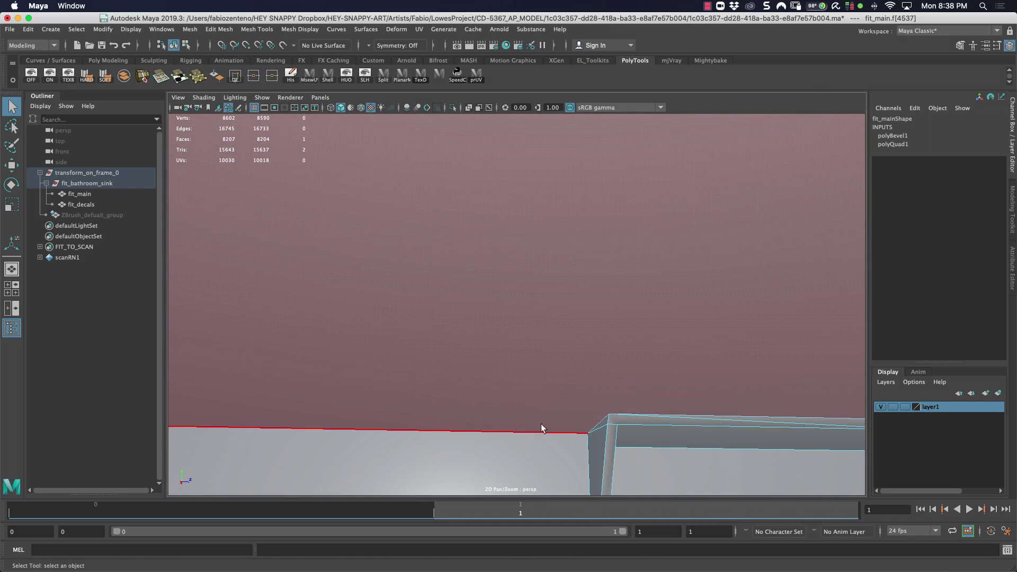
left_click_drag(541, 423, 584, 394, "alt")
left_click(573, 412)
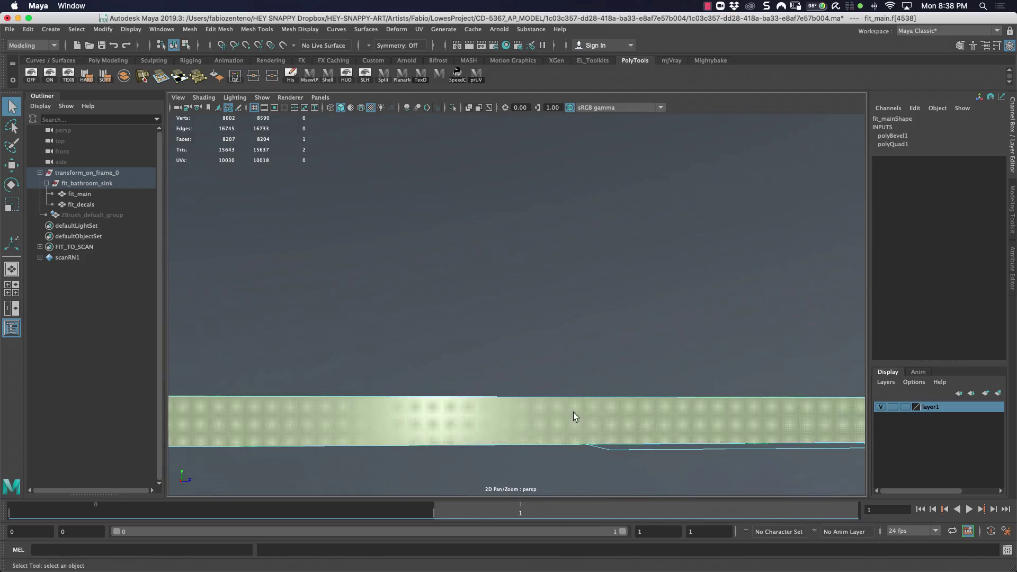
key("f")
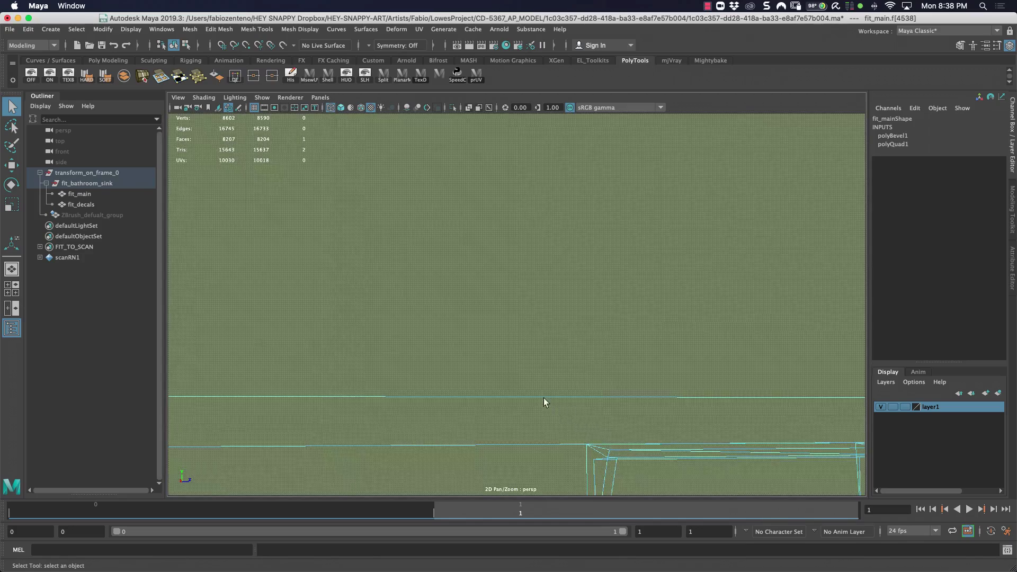
- Select the whole interior floor panel, try to move it sideways out of the cabinet, and undo the move
right_click_drag(543, 398, 249, 377, "alt")
left_click_drag(249, 377, 494, 324, "alt")
right_click_drag(495, 325, 469, 317, "alt")
middle_click_drag(469, 318, 413, 358, "alt")
left_click(595, 371)
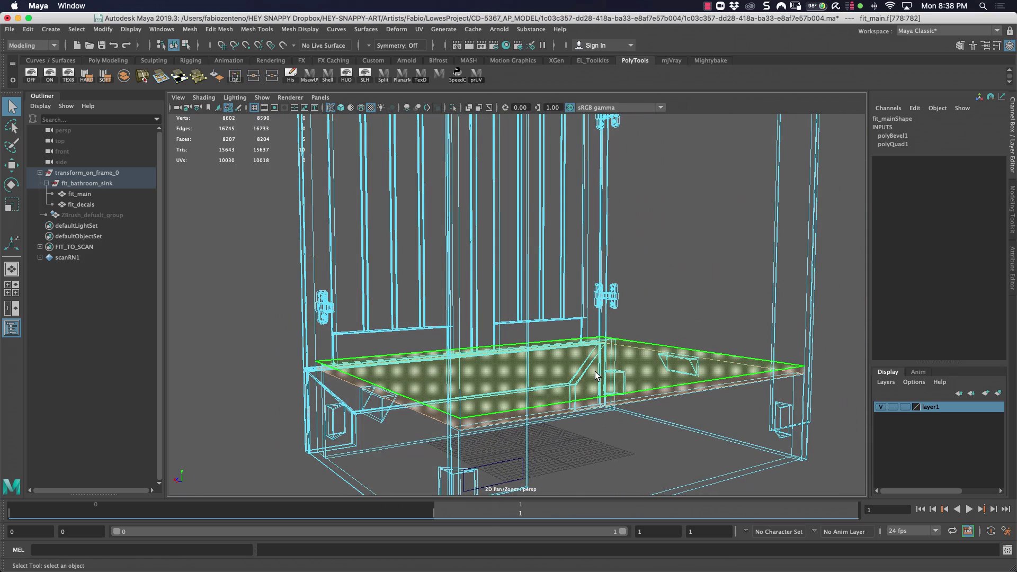
key("5")
key("w")
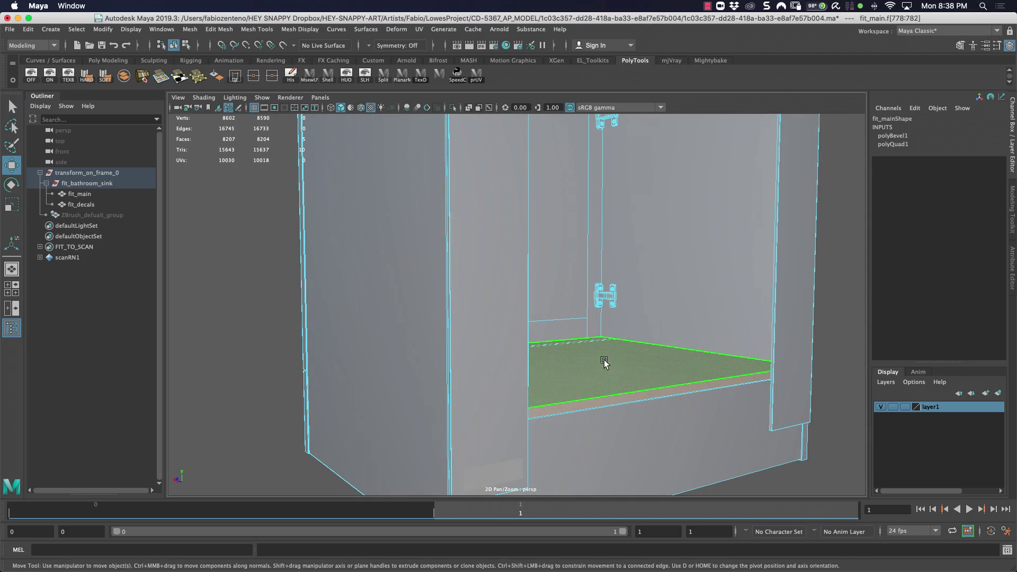
mouse_move(510, 372)
left_mouse_down("alt")
mouse_move(279, 392)
mouse_move(502, 375)
left_mouse_up("alt")
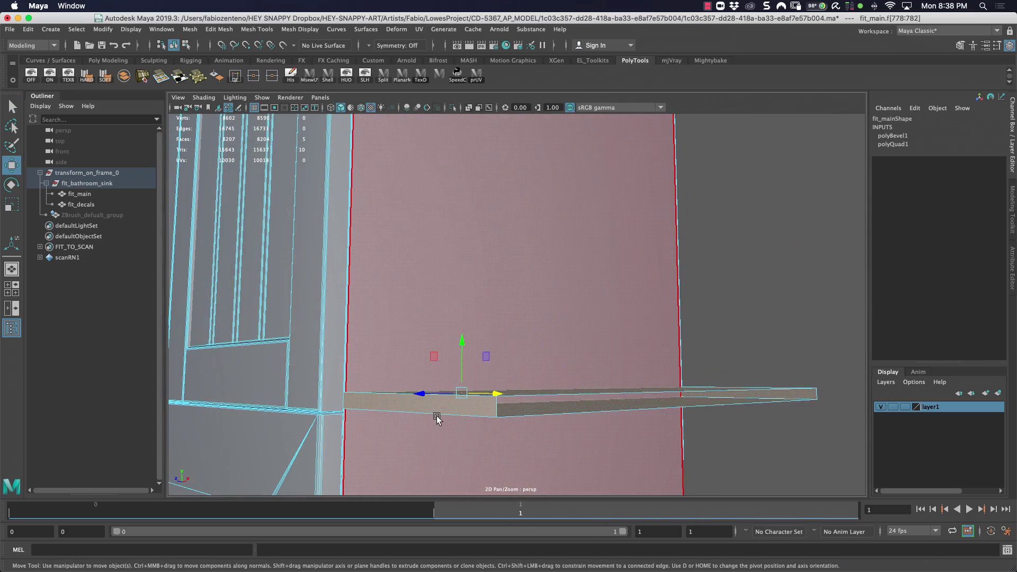
key("ctrl+z")
- Examine the floor panel's underside and where its edges meet the cabinet walls, in shaded and wireframe display
middle_click_drag(398, 415, 567, 393, "alt")
left_click_drag(567, 393, 389, 405, "alt")
right_click_drag(327, 404, 649, 403, "alt")
left_click_drag(600, 414, 400, 217, "alt")
scroll(365, 227, "down", 3)
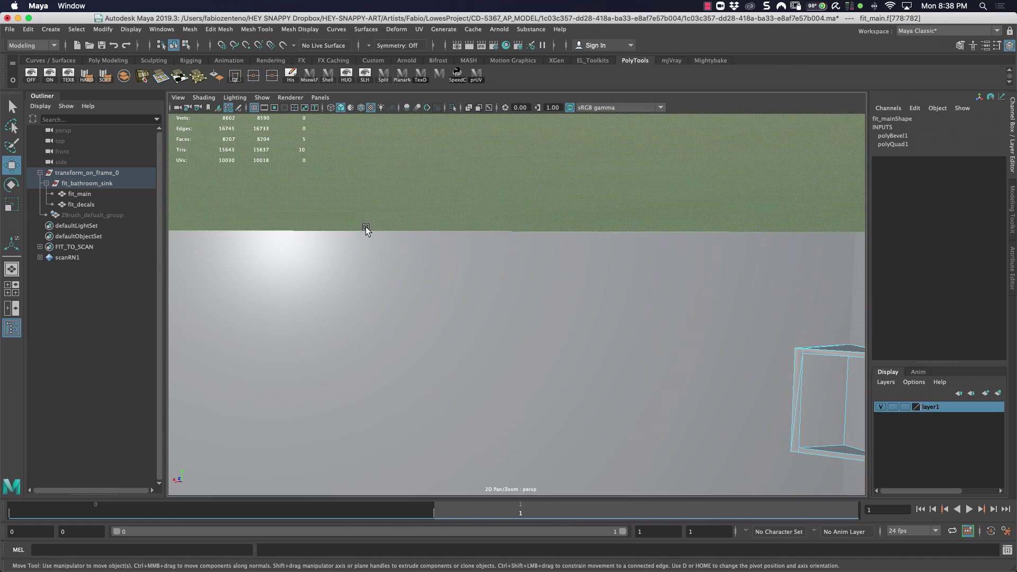
key("4")
middle_click_drag(329, 245, 538, 299, "alt")
left_click_drag(539, 302, 372, 309, "alt")
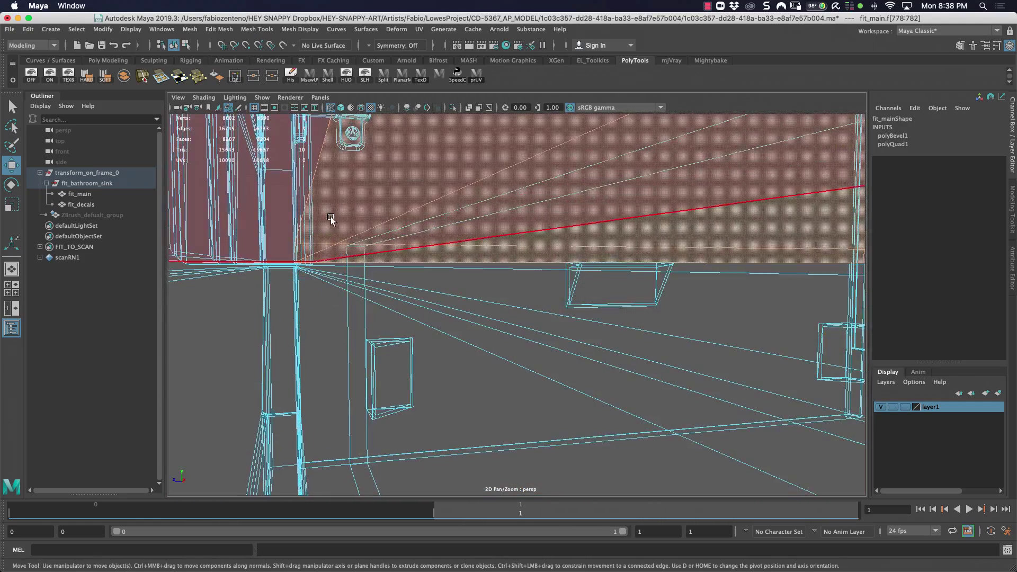
- Select the floor panel's long narrow edge face along the doors' lower rail and display the mesh in wireframe
mouse_move(401, 196)
left_mouse_down("alt")
mouse_move(418, 216)
mouse_move(309, 227)
mouse_move(397, 236)
mouse_move(290, 245)
mouse_move(288, 237)
mouse_move(477, 261)
mouse_move(250, 249)
mouse_move(528, 269)
mouse_move(469, 273)
left_mouse_up("alt")
key("5")
left_click(426, 253)
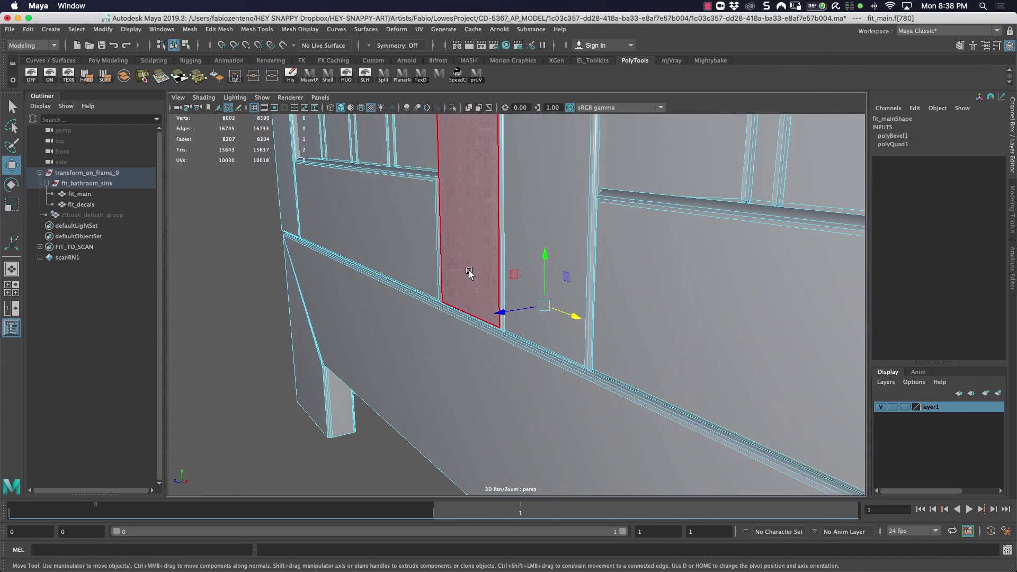
key("4")
middle_click_drag(529, 275, 348, 252, "alt")
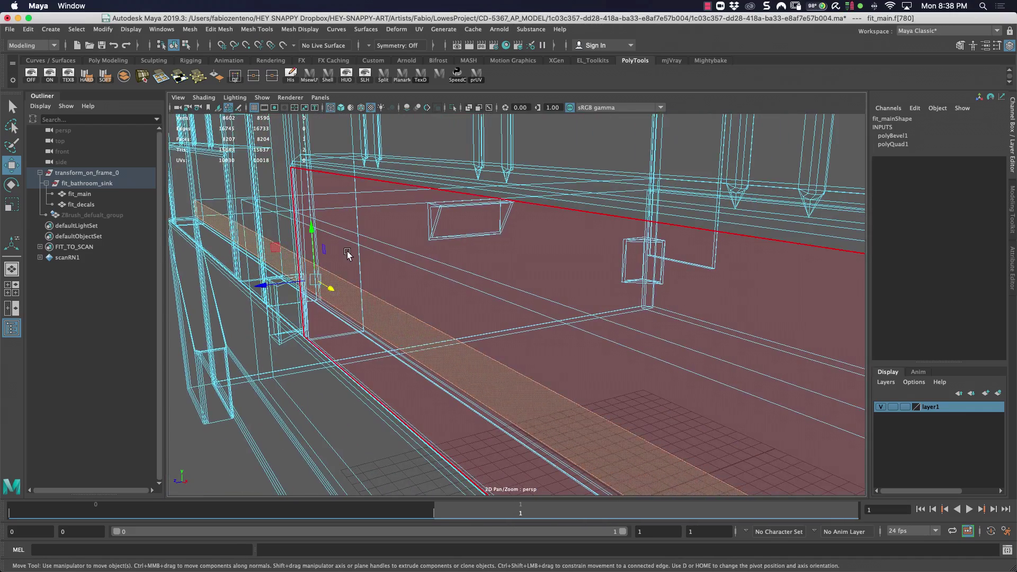
- Delete the floor panel's hidden narrow edge face along the doors' lower rail and check the cabinet interior in shaded display
key("Delete")
key("5")
mouse_move(525, 264)
right_mouse_down("alt")
mouse_move(492, 265)
mouse_move(543, 275)
right_mouse_up("alt")
left_click_drag(544, 275, 559, 293, "alt")
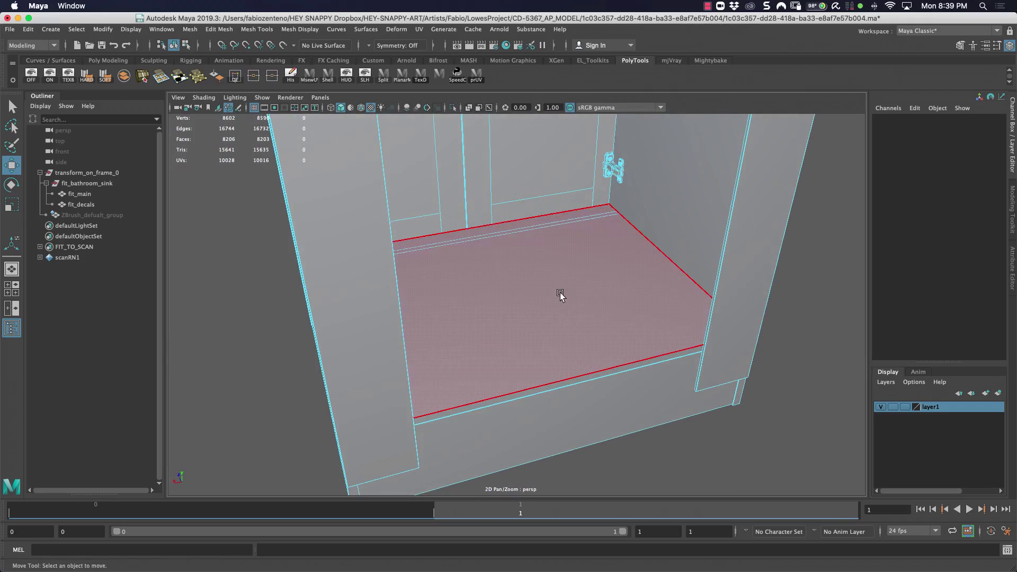
- Delete the hidden narrow face along the floor panel's side edge, and select the remaining panel faces to check them inside the cabinet
left_click(559, 293)
middle_click_drag(583, 289, 418, 301, "alt")
left_click_drag(418, 300, 794, 333, "alt")
key("super+z")
left_click_drag(740, 268, 690, 182, "alt")
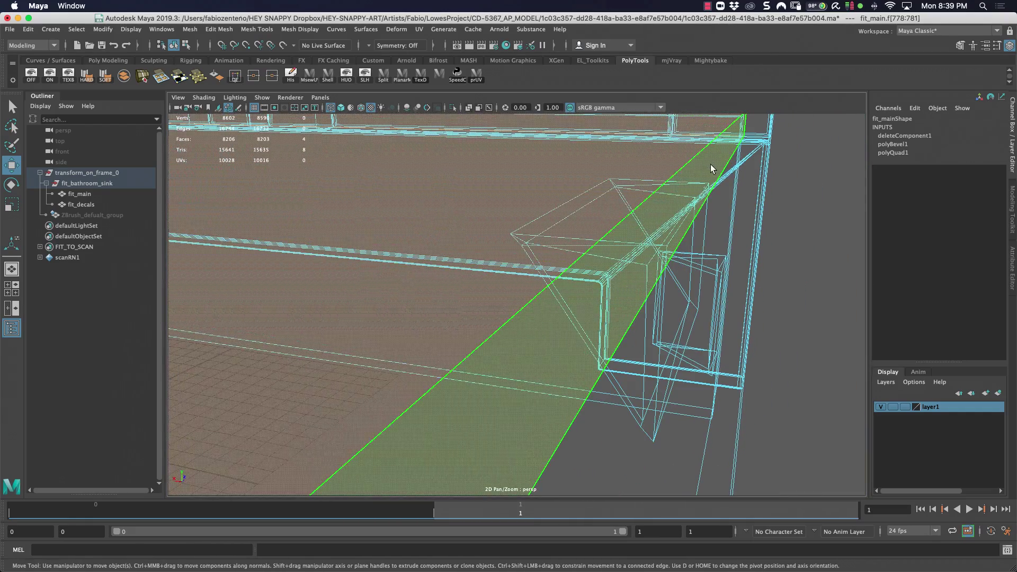
left_click(710, 165)
mouse_move(669, 215)
right_mouse_down("alt")
mouse_move(655, 227)
mouse_move(584, 232)
right_mouse_up("alt")
key("5")
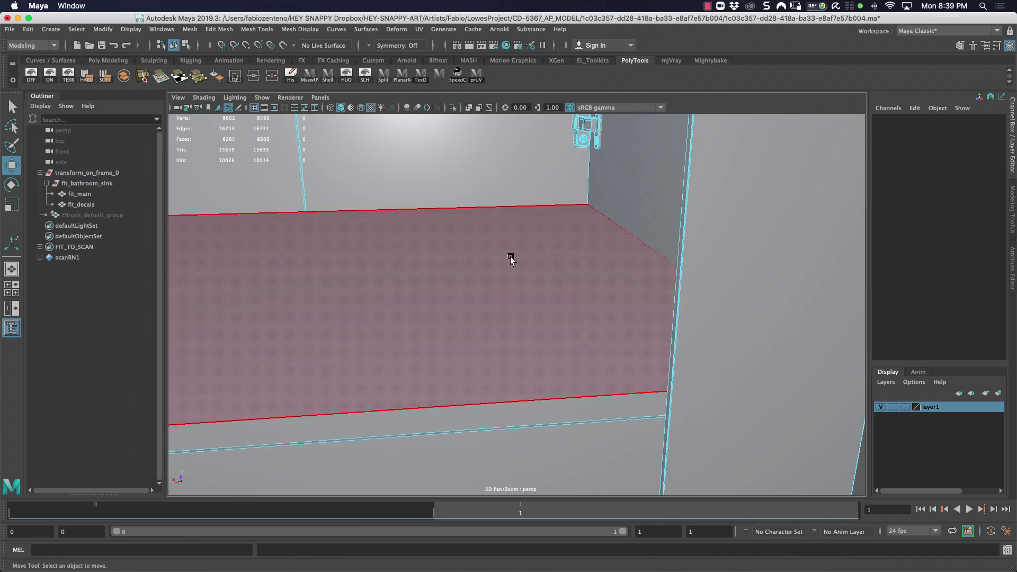
left_click(507, 262)
right_click_drag(541, 264, 435, 221, "alt")
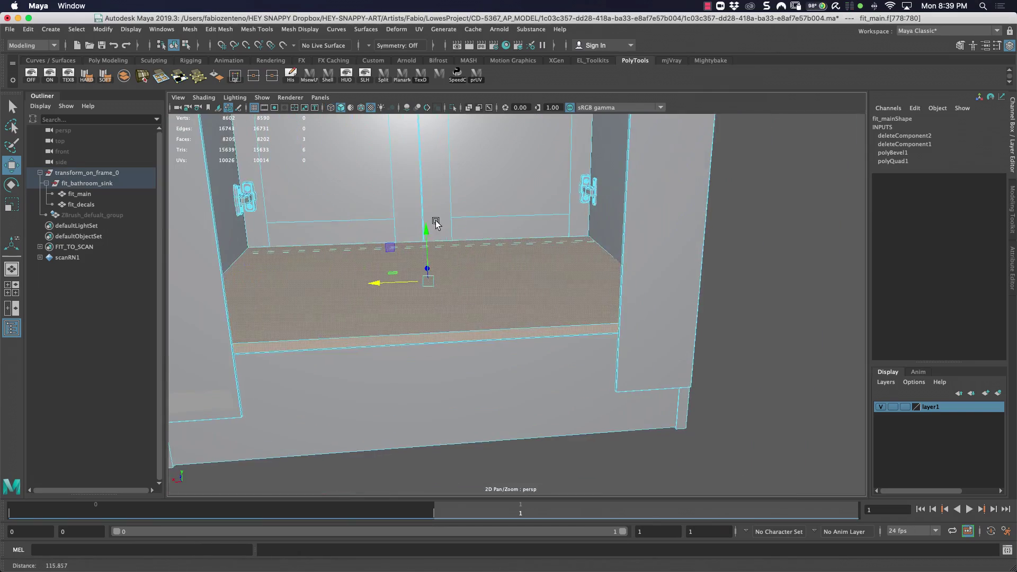
left_click_drag(435, 222, 407, 270, "alt")
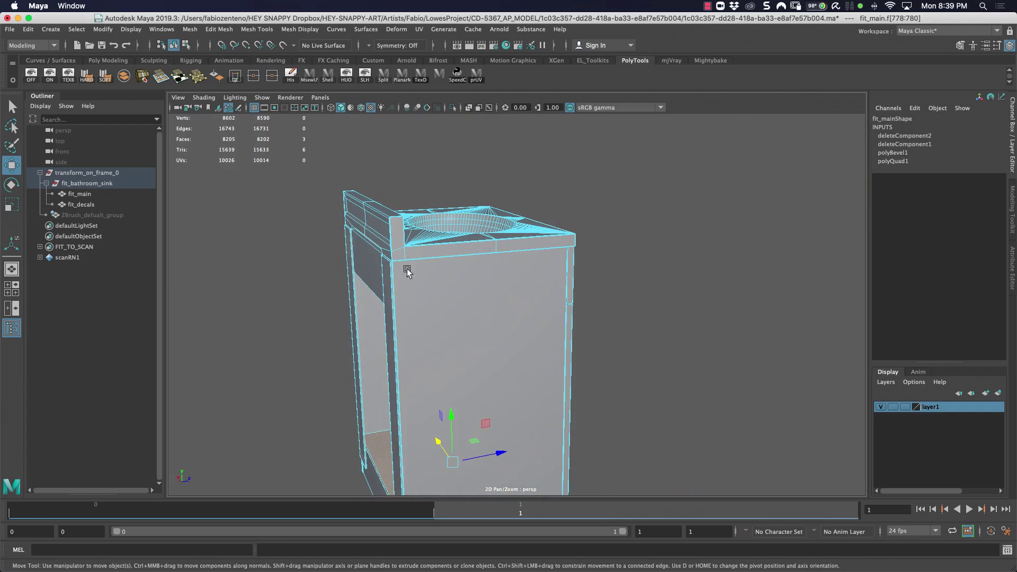
- Select the whole fit_main mesh and display its complete UV layout in the UV Editor, without the UV Toolkit
right_click_drag(514, 236, 567, 221)
left_click(497, 253)
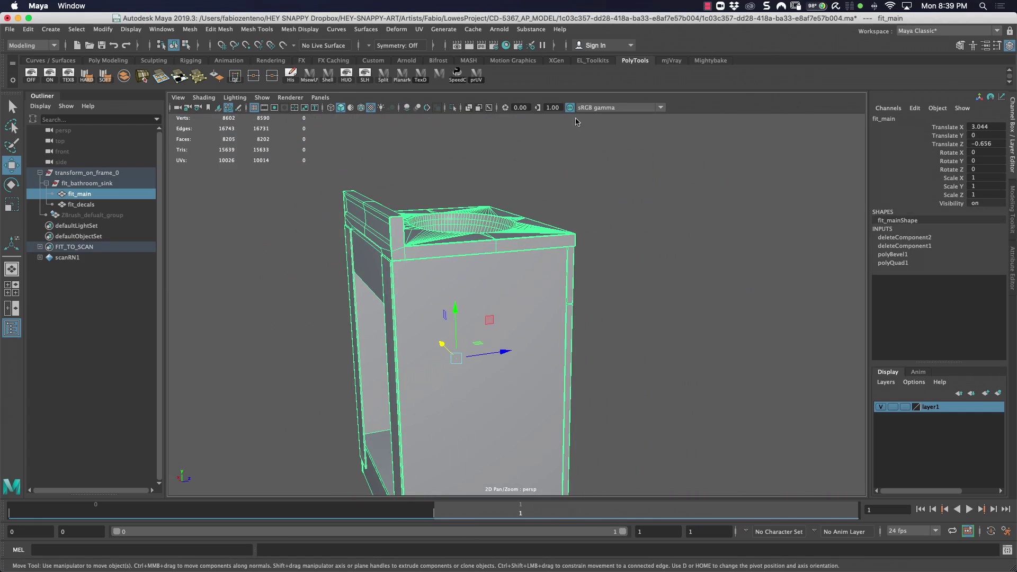
left_click(419, 30)
left_click(444, 48)
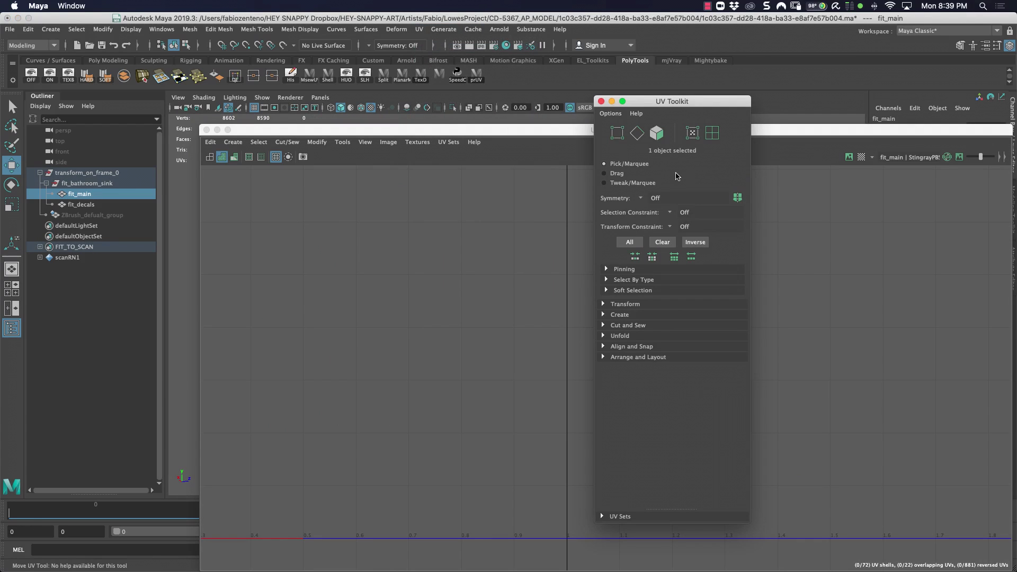
left_click(601, 102)
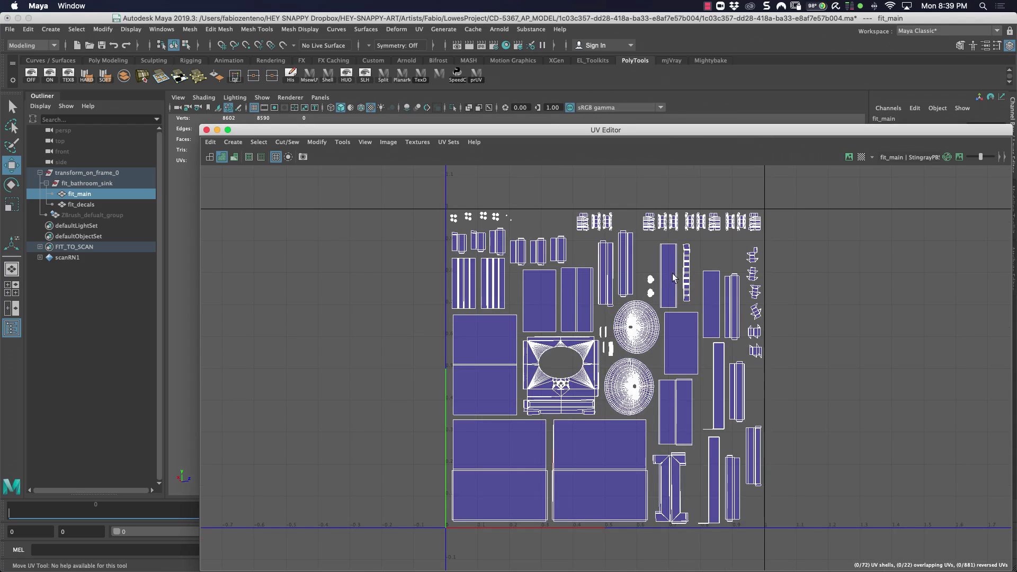
middle_click_drag(828, 450, 765, 386, "alt")
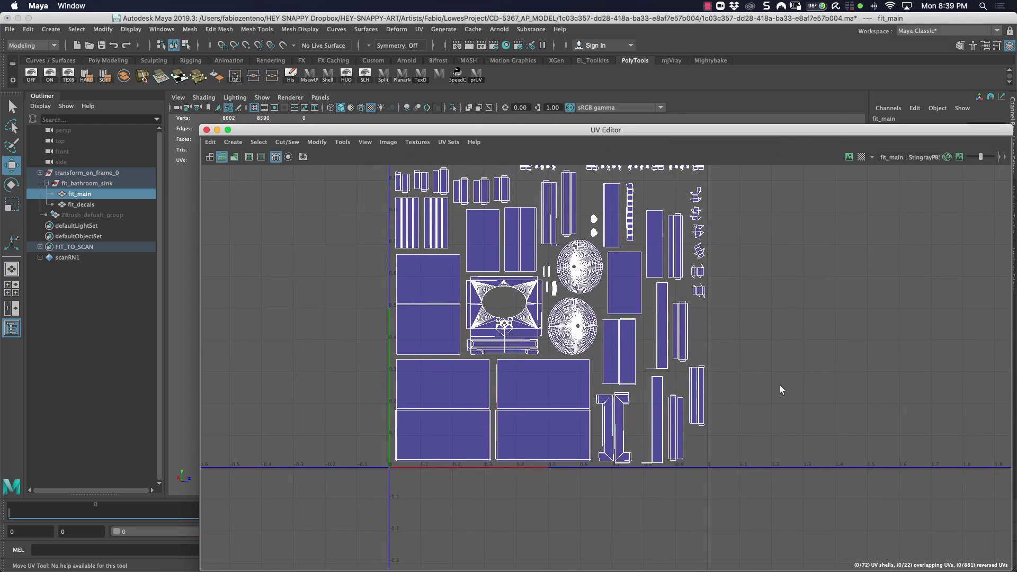
middle_click_drag(706, 297, 717, 324, "alt")
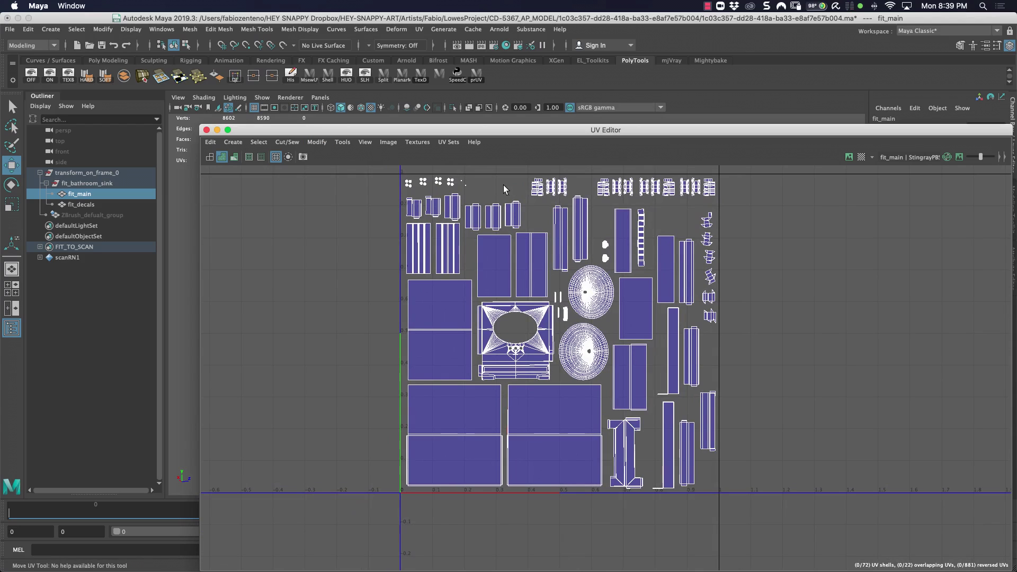
- Select the UVs of the tiny shells at the start of the layout's top row, move them towards the neighbouring shells, and close the UV Editor
right_click_drag(482, 179, 511, 181)
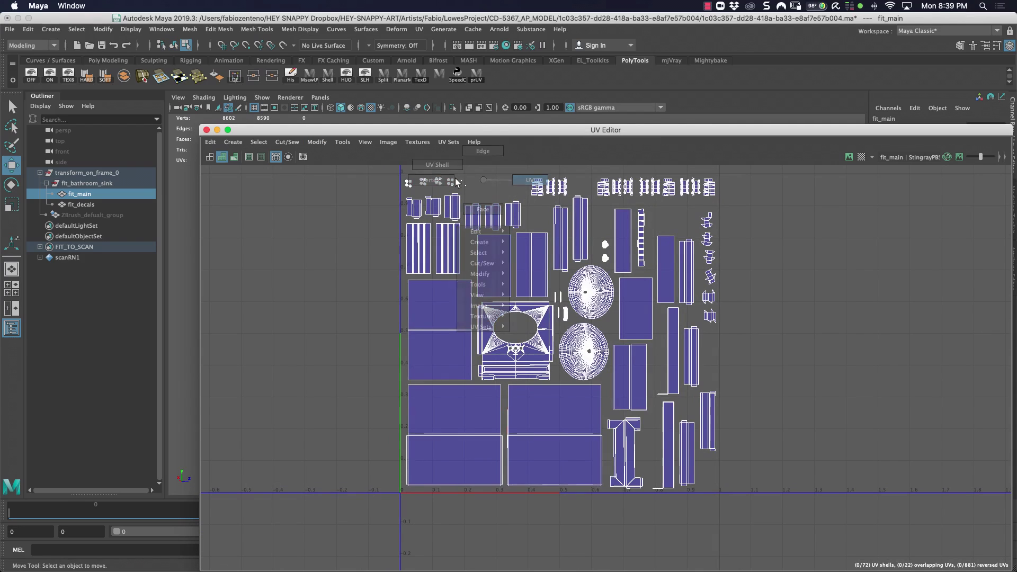
left_click_drag(392, 166, 399, 170)
left_click_drag(478, 192, 477, 192)
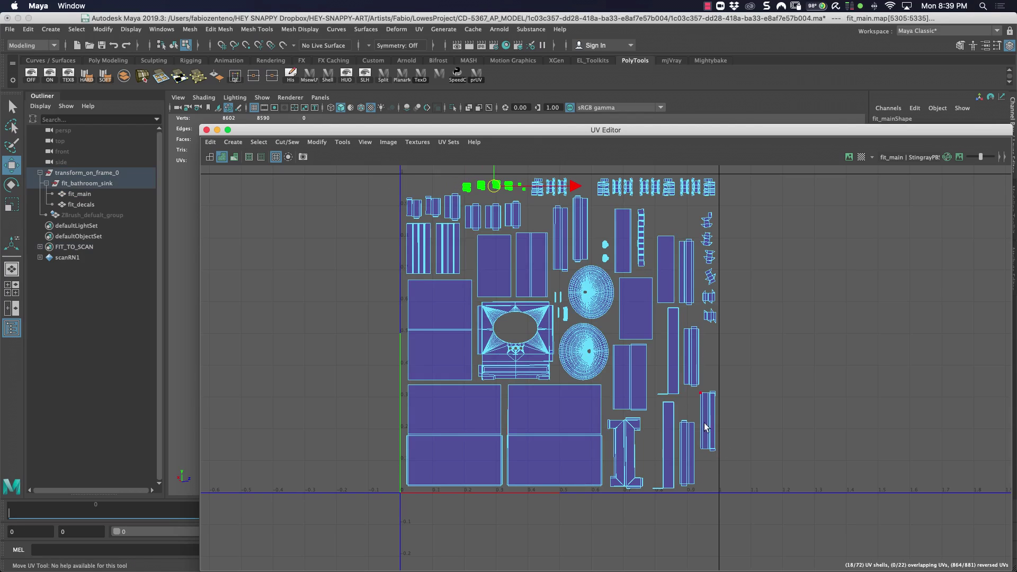
left_click(206, 130)
- Examine the cabinet front, door knobs, sink basin and backsplash, with fit_main selected to show its wireframe
right_click_drag(442, 233, 596, 201)
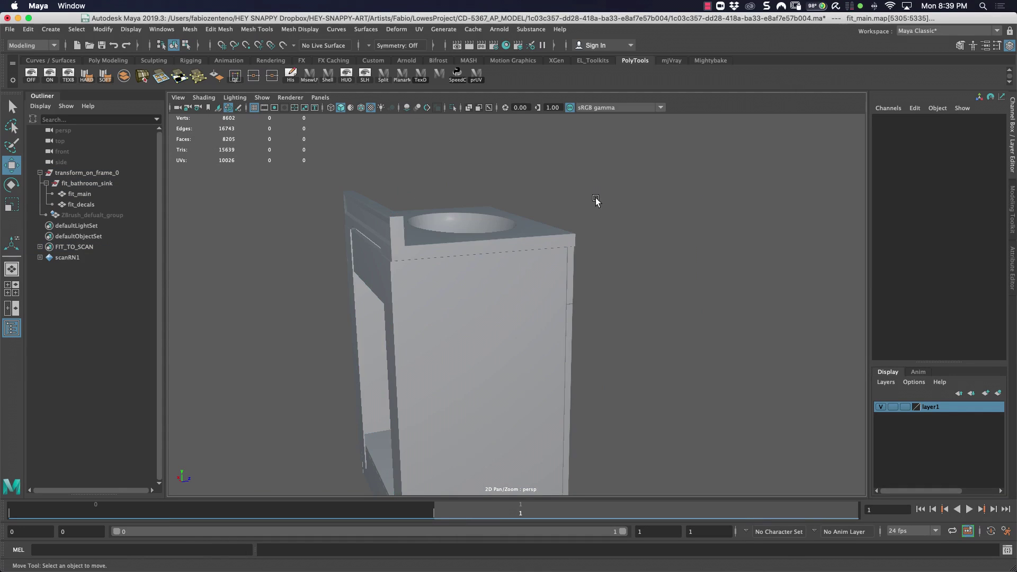
left_click_drag(596, 202, 536, 278, "alt")
right_click_drag(444, 277, 669, 247, "alt")
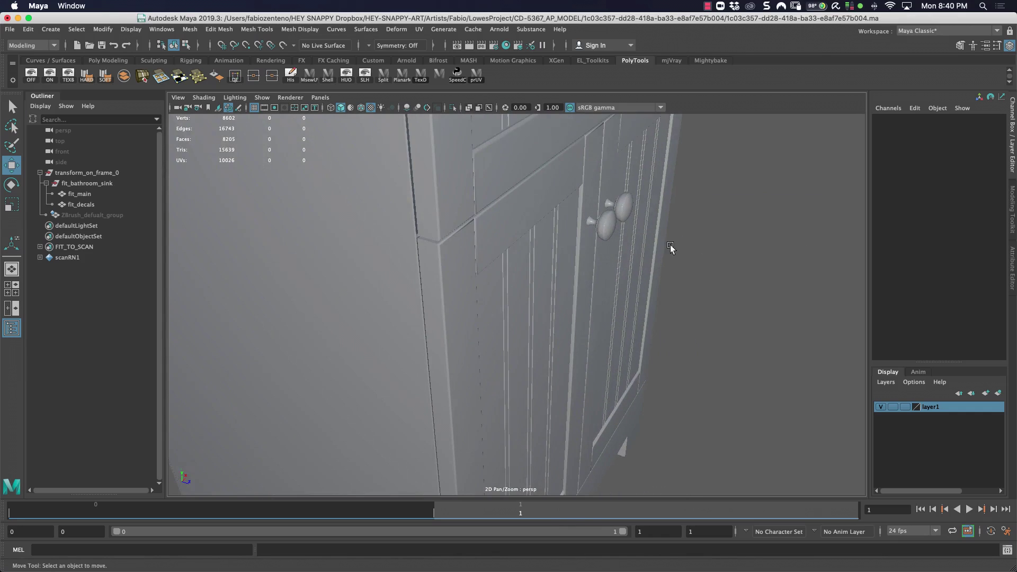
left_click_drag(670, 247, 422, 258, "alt")
right_click_drag(422, 258, 458, 202, "alt")
left_click_drag(459, 202, 479, 268, "alt")
right_click_drag(479, 268, 453, 240, "alt")
left_click(453, 239)
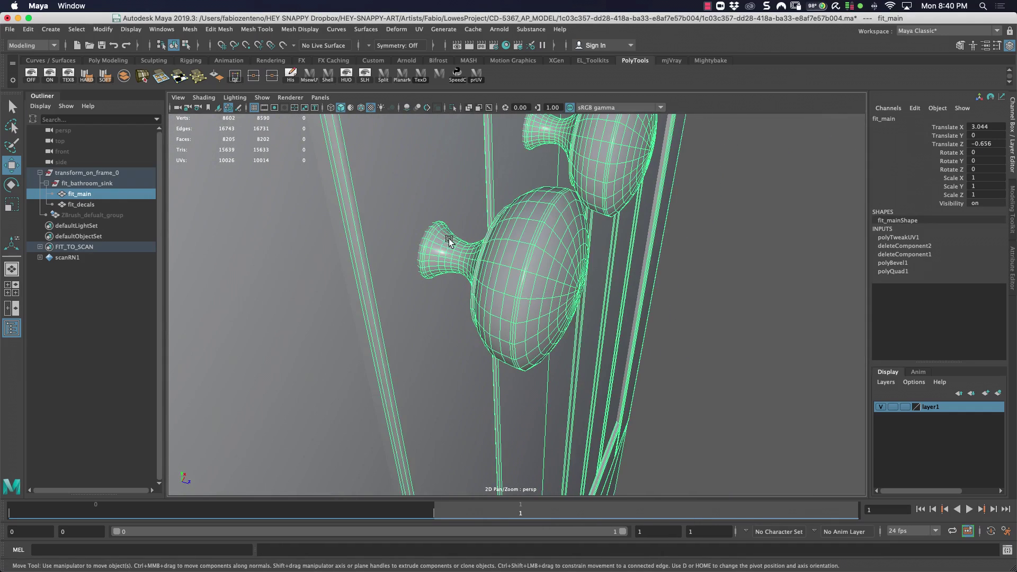
left_click_drag(452, 240, 411, 295, "alt")
right_click_drag(411, 295, 469, 257, "alt")
middle_click_drag(469, 258, 575, 310, "alt")
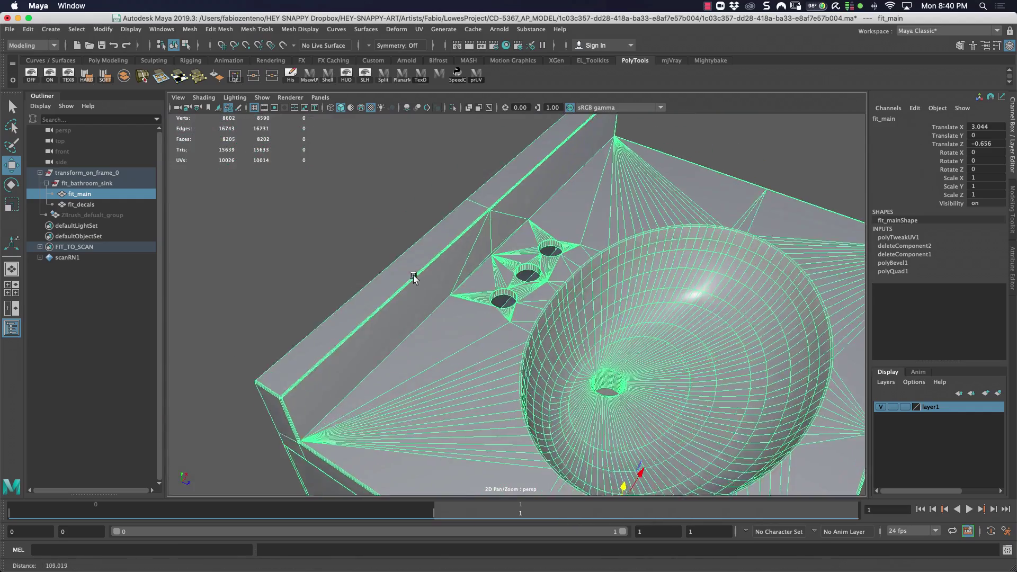
right_click_drag(413, 277, 446, 287, "alt")
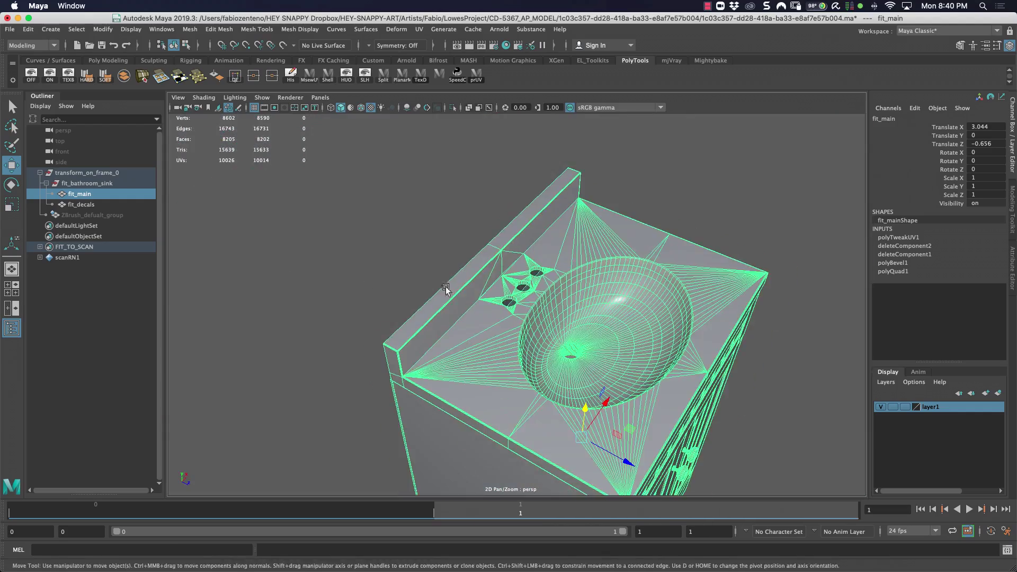
- Select the edges where the backsplash meets the countertop, including the short corner edges at both ends
left_click_drag(446, 287, 368, 288, "alt")
right_click_drag(368, 288, 474, 235, "alt")
left_click(478, 267)
middle_click_drag(624, 165, 518, 277, "alt")
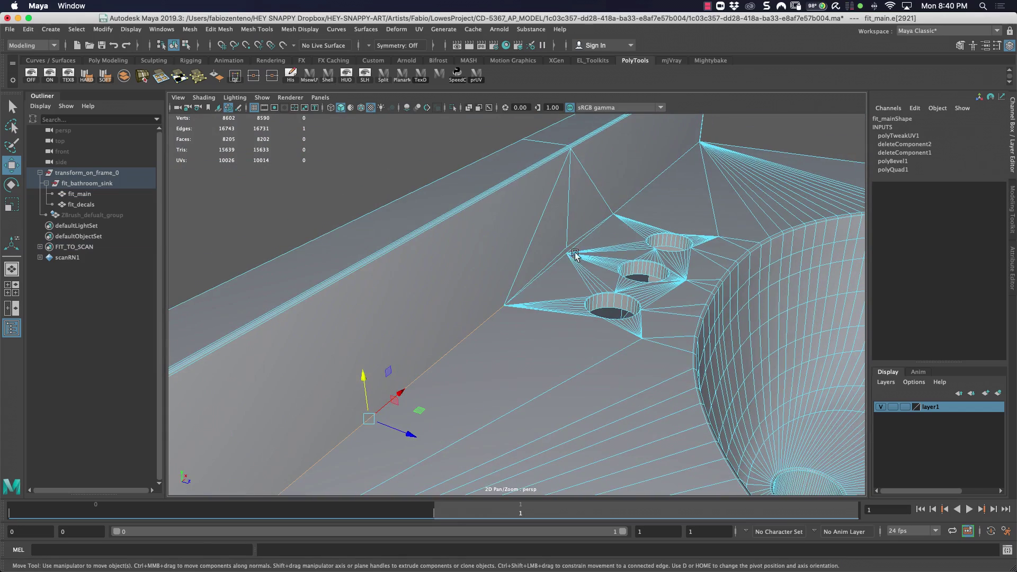
left_click(605, 230, "shift")
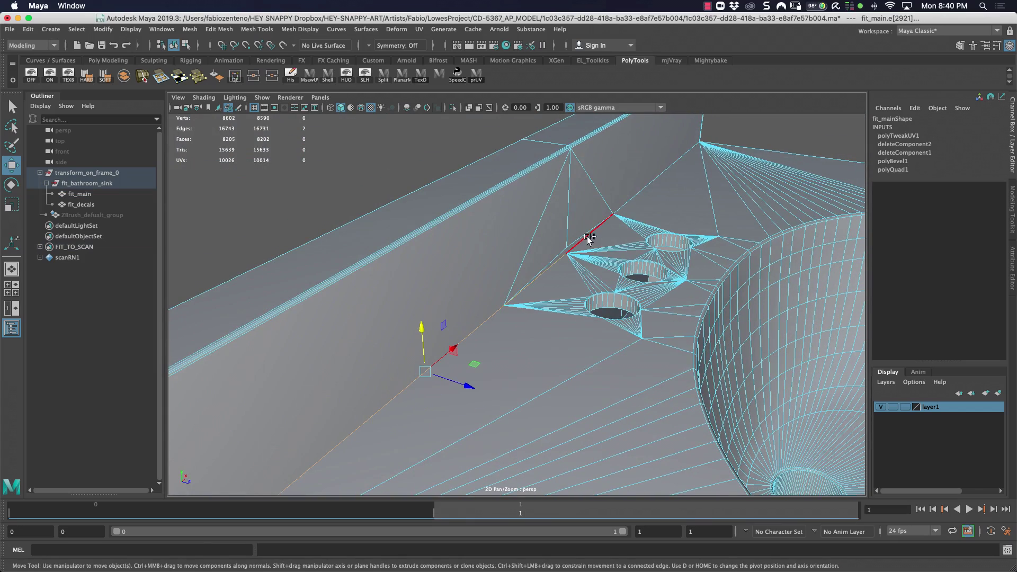
left_click(638, 195, "shift")
left_click_drag(638, 195, 528, 291, "alt")
right_click_drag(528, 291, 556, 277, "alt")
mouse_move(488, 269)
right_mouse_down("alt")
mouse_move(540, 267)
mouse_move(507, 276)
right_mouse_up("alt")
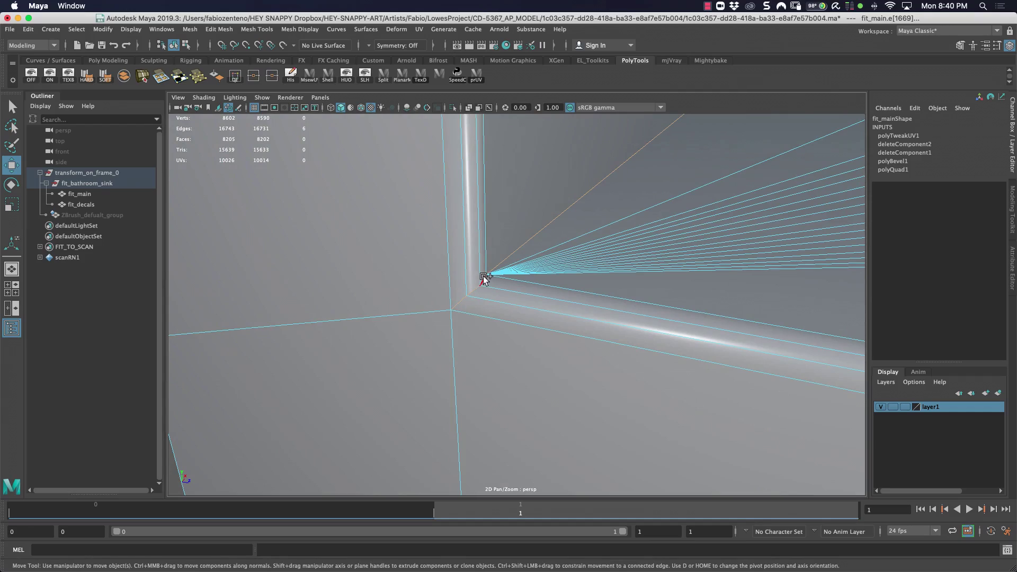
left_click_drag(665, 240, 511, 256, "alt")
right_click_drag(511, 257, 577, 281, "alt")
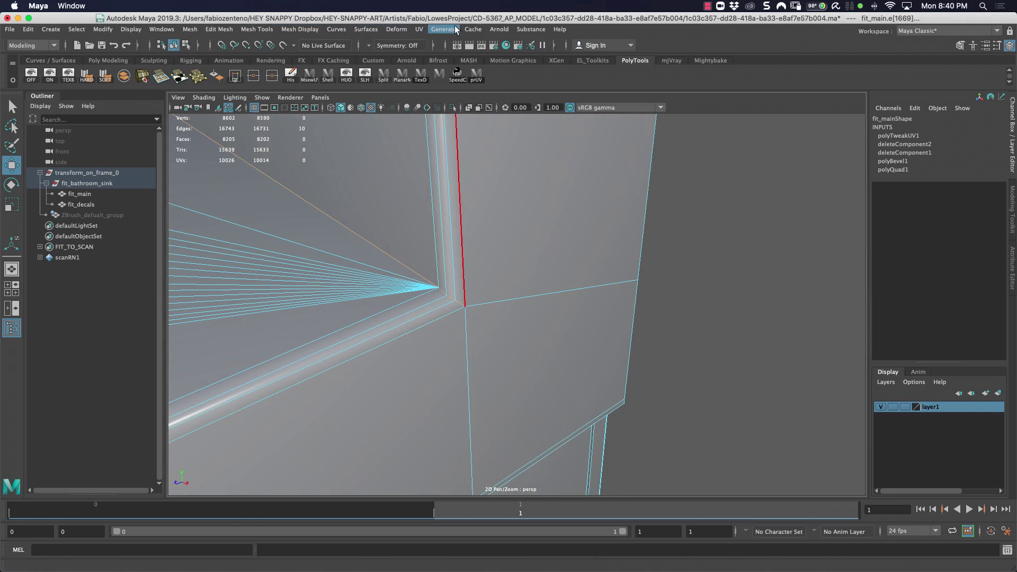
- Bevel the selected backsplash base edges with a fraction of 0.3 and 2 segments, and inspect the bevelled corner
left_click(220, 29)
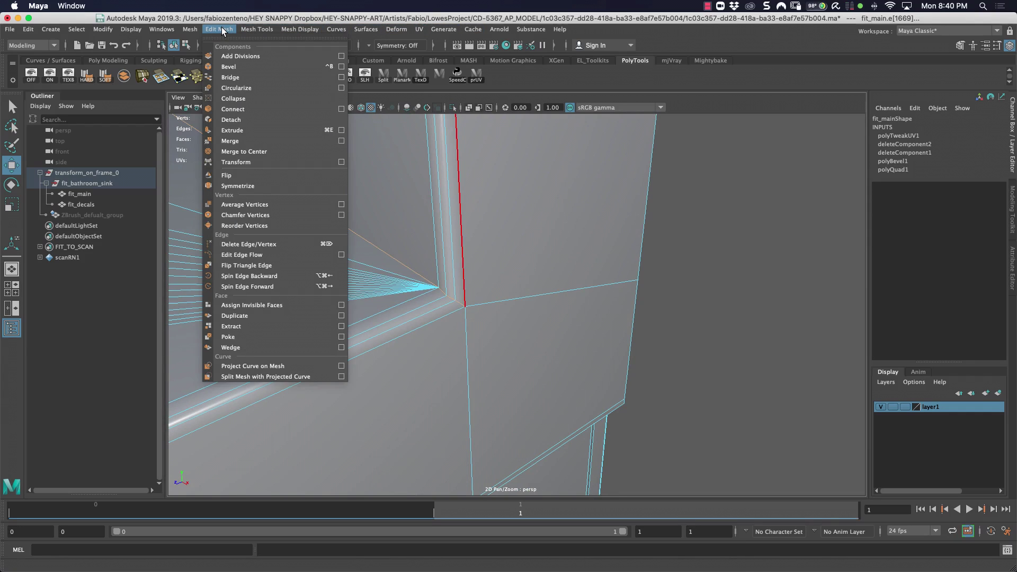
left_click(231, 65)
scroll(386, 130, "down", 5)
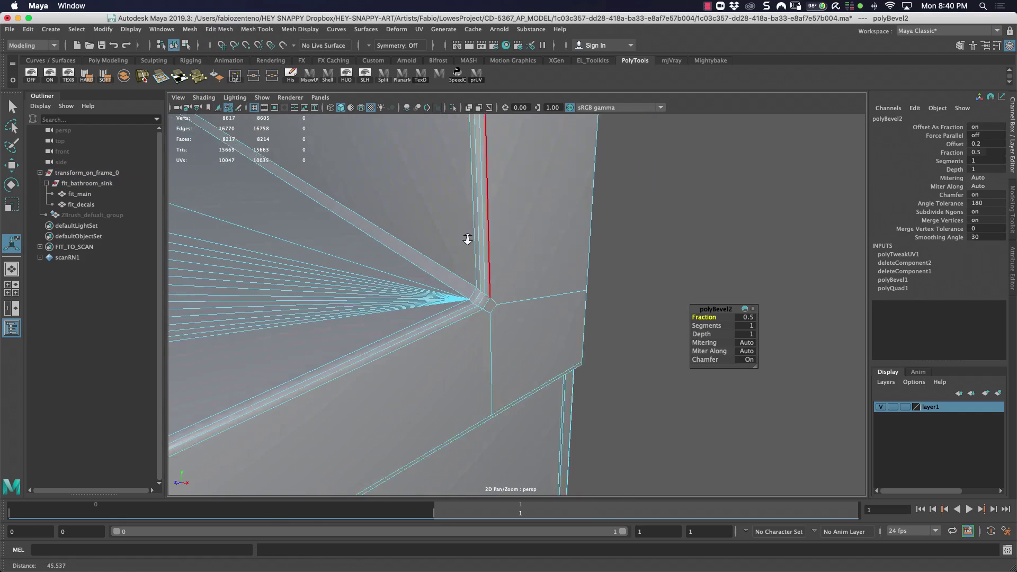
scroll(466, 211, "up", 8)
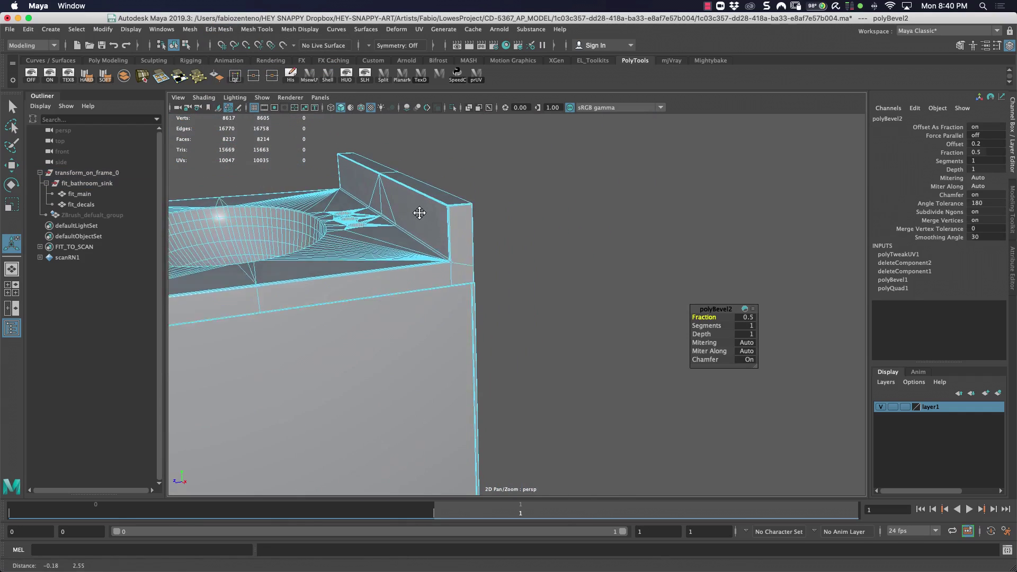
right_click_drag(579, 234, 449, 277, "alt")
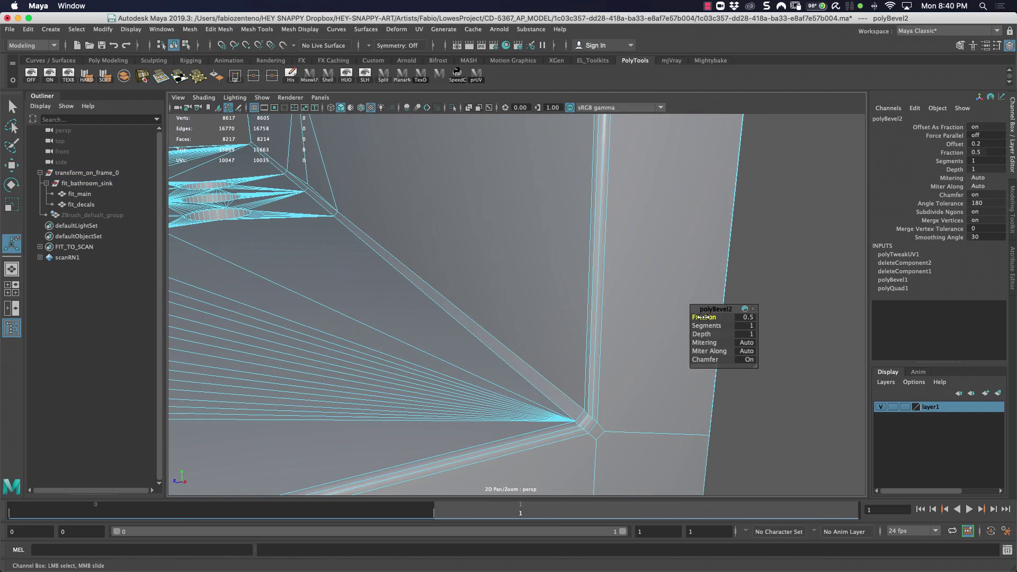
left_click_drag(704, 317, 704, 317)
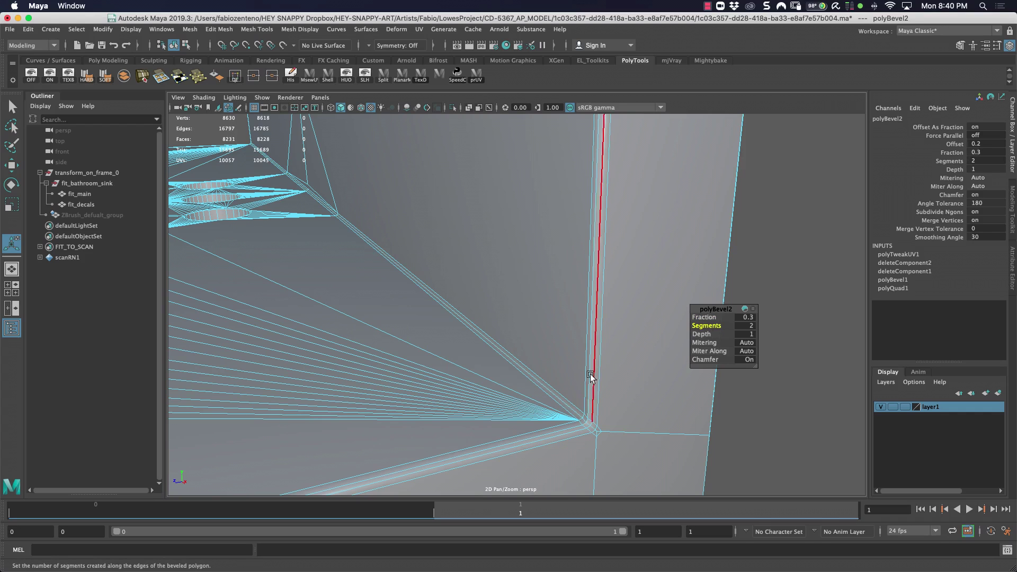
middle_click_drag(620, 351, 591, 319)
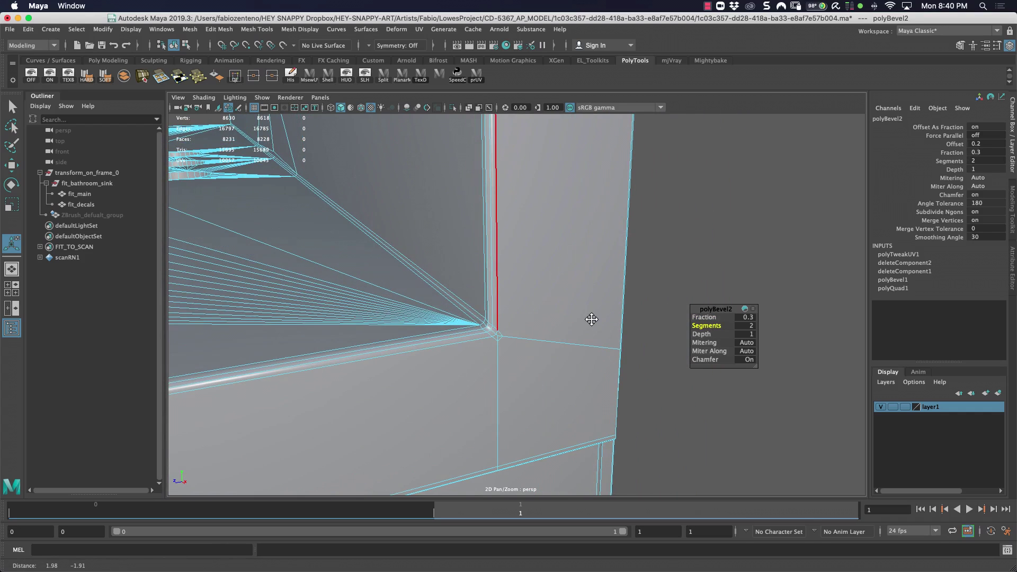
scroll(592, 321, "down", 4)
scroll(583, 399, "up", 4)
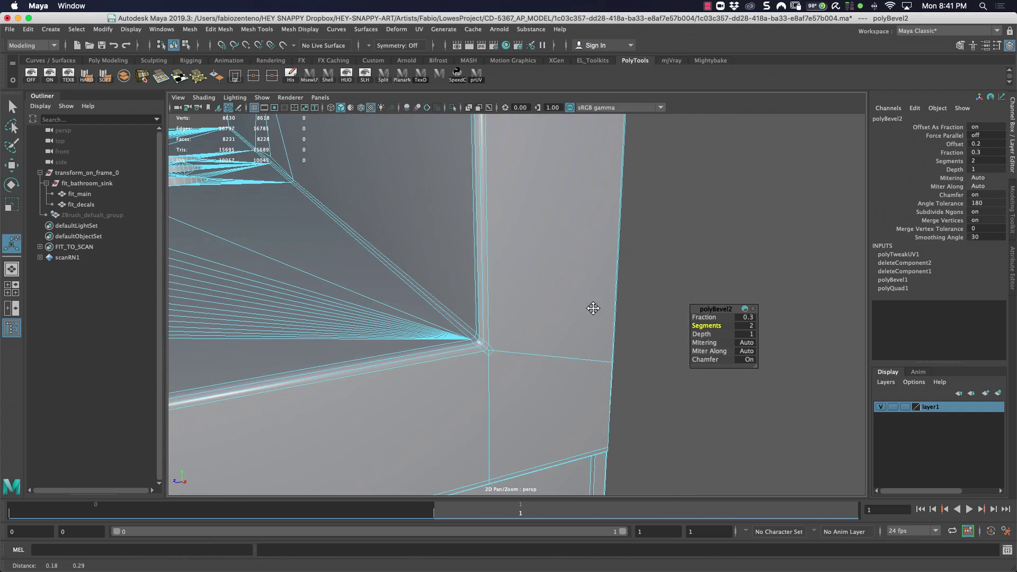
middle_click_drag(511, 337, 418, 393)
key("backslash")
key("q")
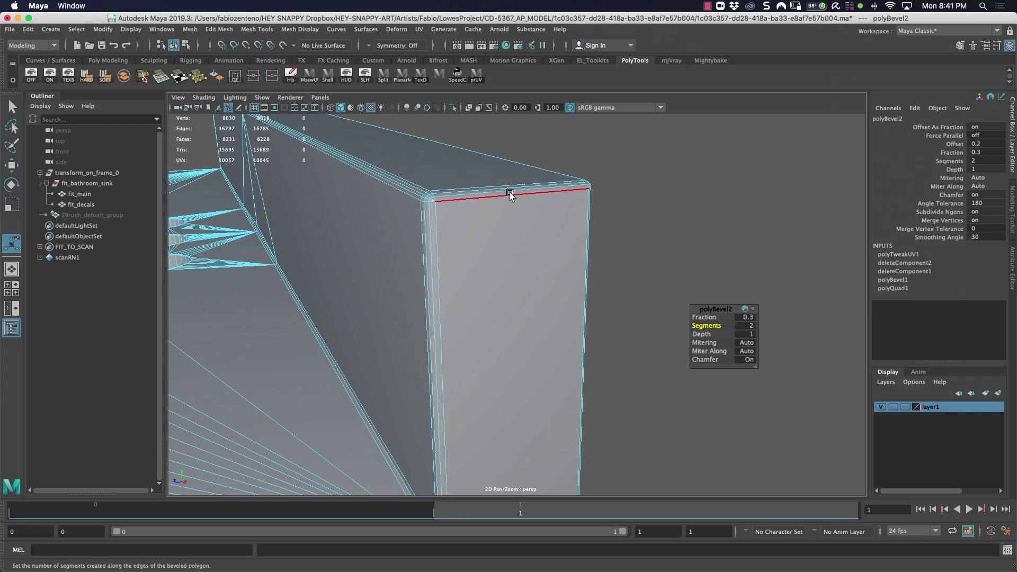
- Use Multi-Cut to cut a diagonal edge across one backsplash end face, from the bevelled base corner to the upper rear corner
right_click_drag(509, 193, 626, 178)
left_click(466, 297)
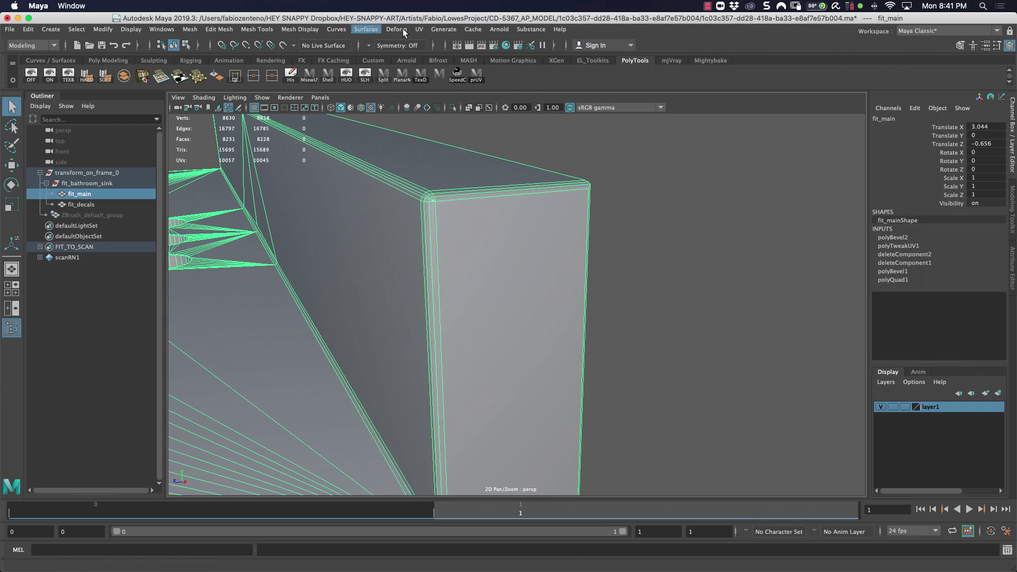
left_click(1012, 225)
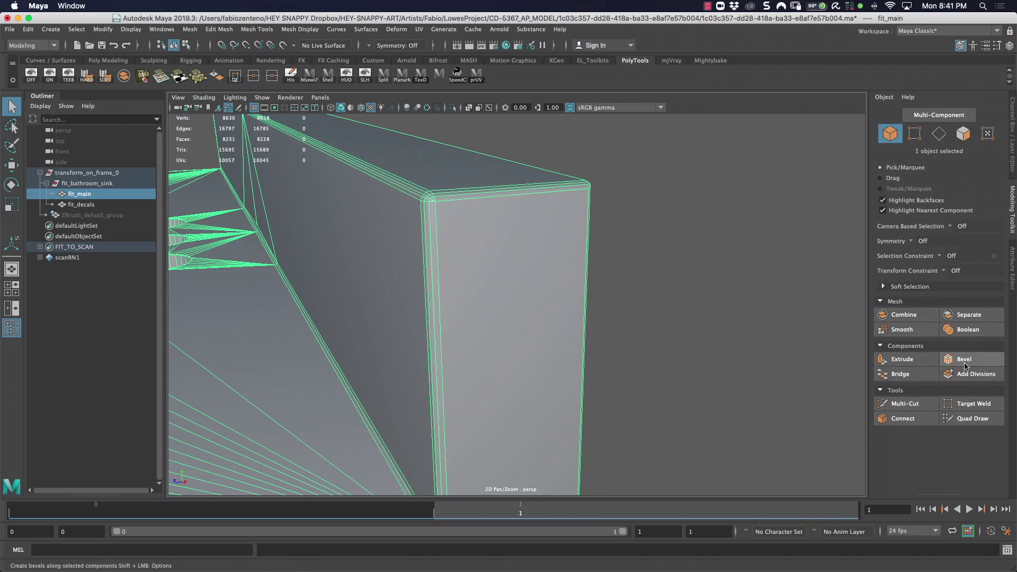
left_click(905, 404)
scroll(493, 245, "up", 3)
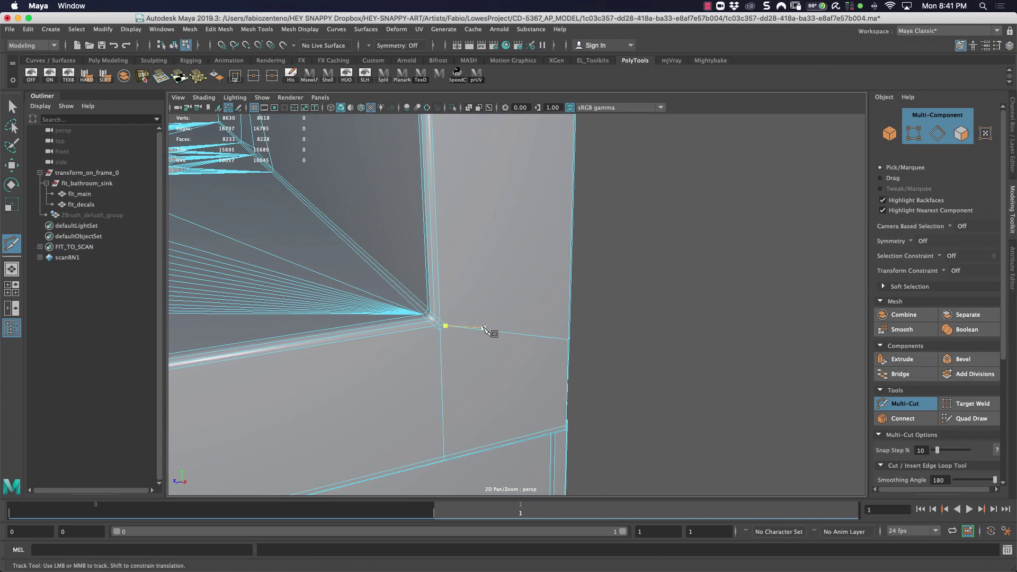
left_click_drag(401, 314, 517, 318, "alt")
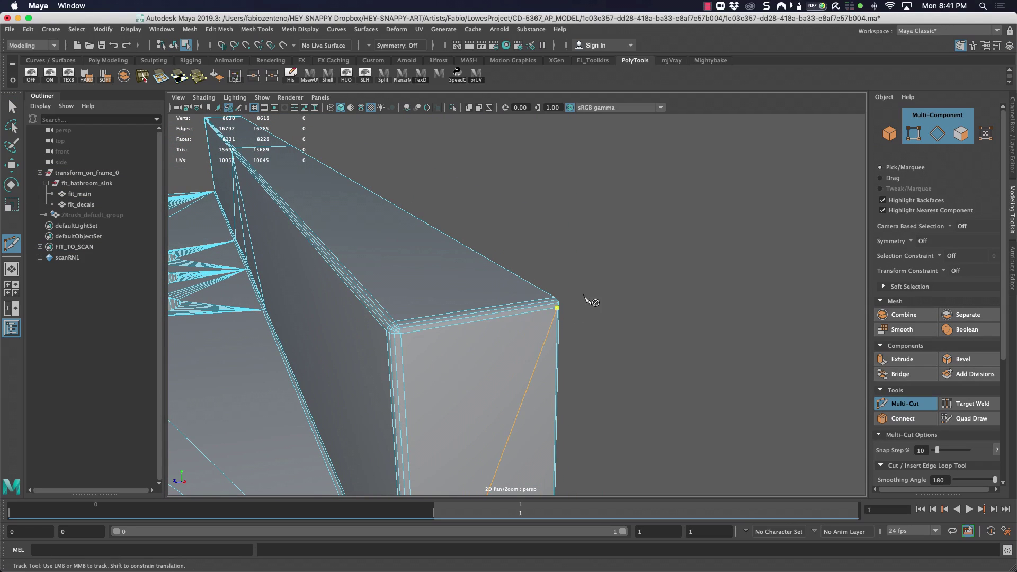
- Use Multi-Cut to cut a diagonal edge across the opposite backsplash end face, between its bevelled base corner and upper rear corner
left_click_drag(471, 281, 625, 288, "alt")
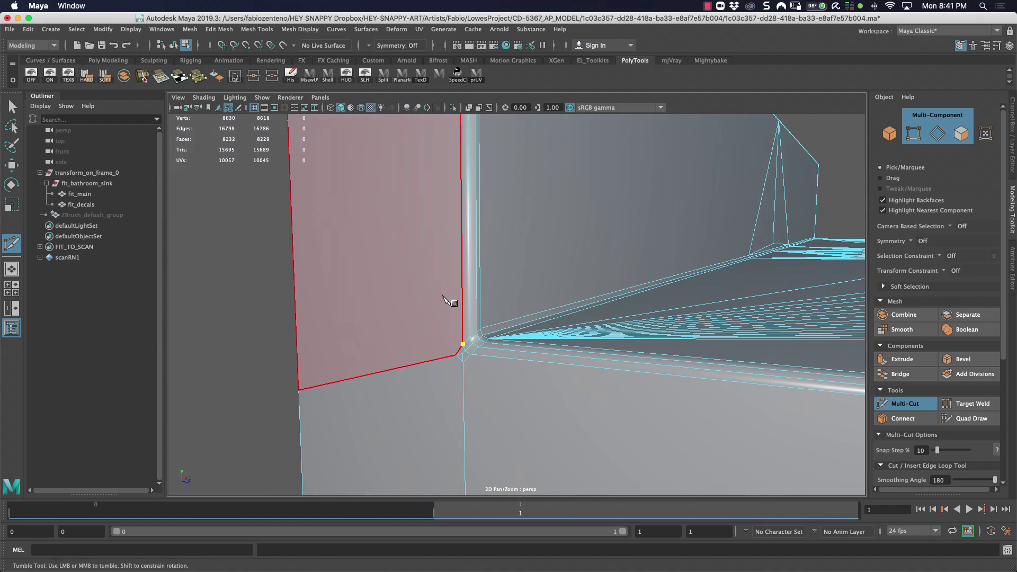
left_click_drag(444, 298, 466, 358, "alt")
middle_click_drag(465, 359, 464, 341, "alt")
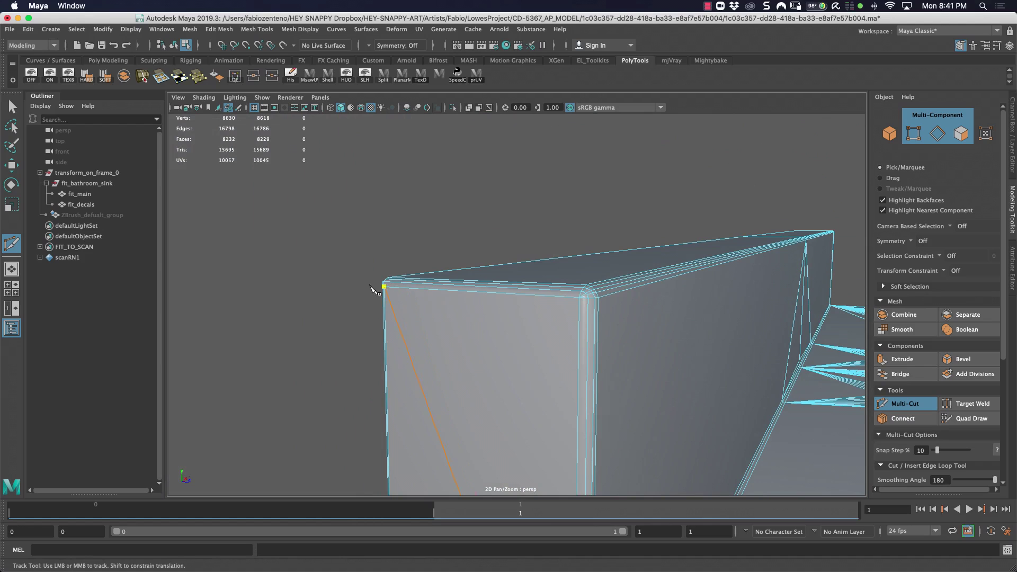
scroll(591, 243, "up", 6)
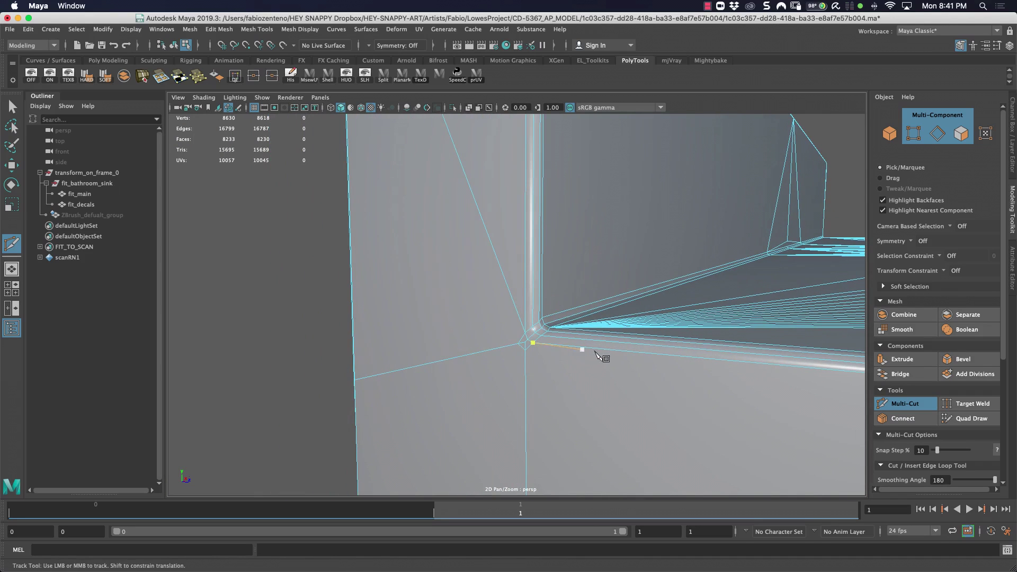
- Cut an edge across the countertop's side face, from the bevelled backsplash corner to the lower end of the side's middle vertical edge
scroll(674, 370, "down", 6)
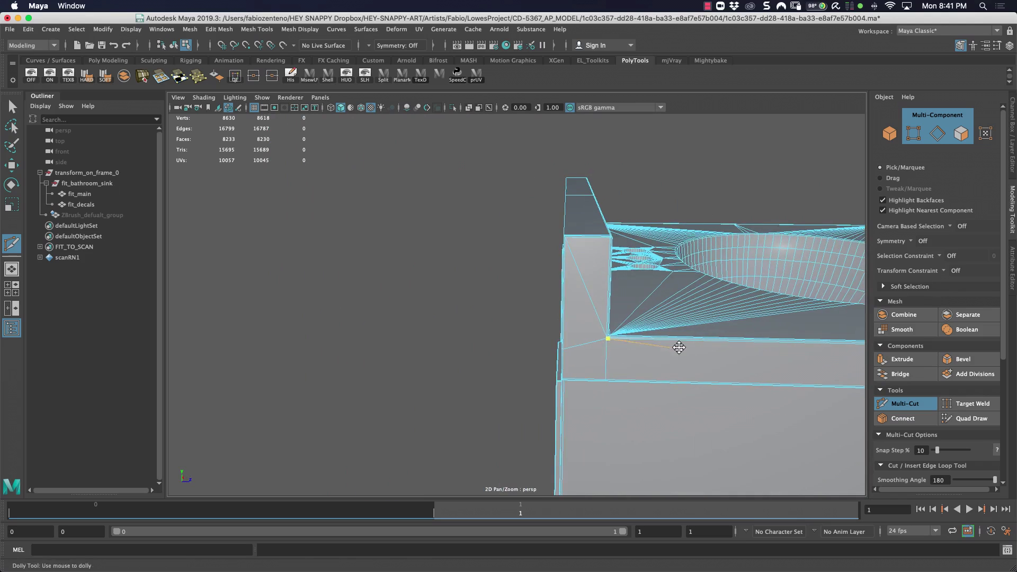
scroll(688, 339, "up", 5)
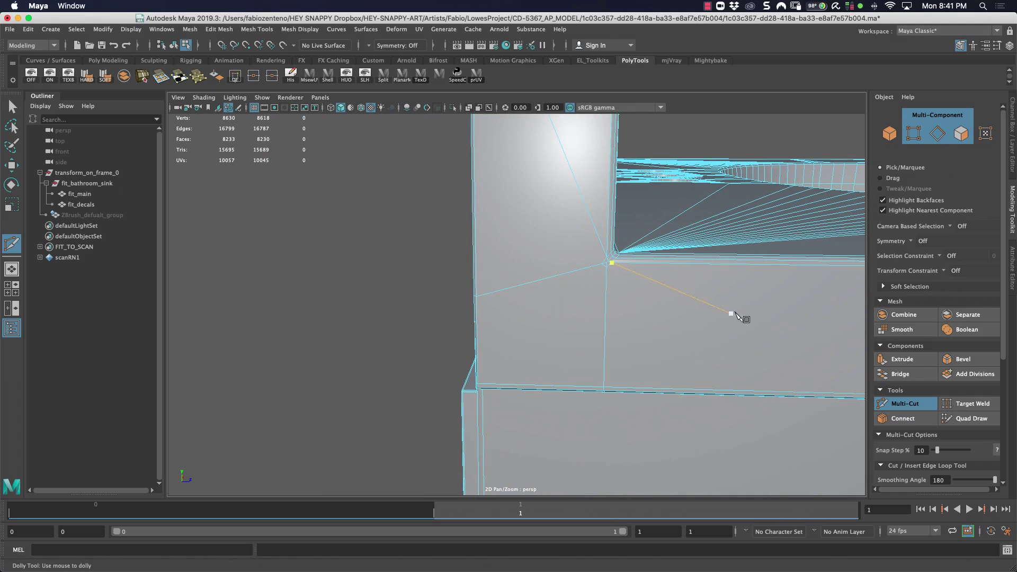
middle_click_drag(735, 312, 418, 307, "alt")
middle_click_drag(565, 322, 781, 331, "alt")
right_click_drag(510, 289, 433, 243, "alt")
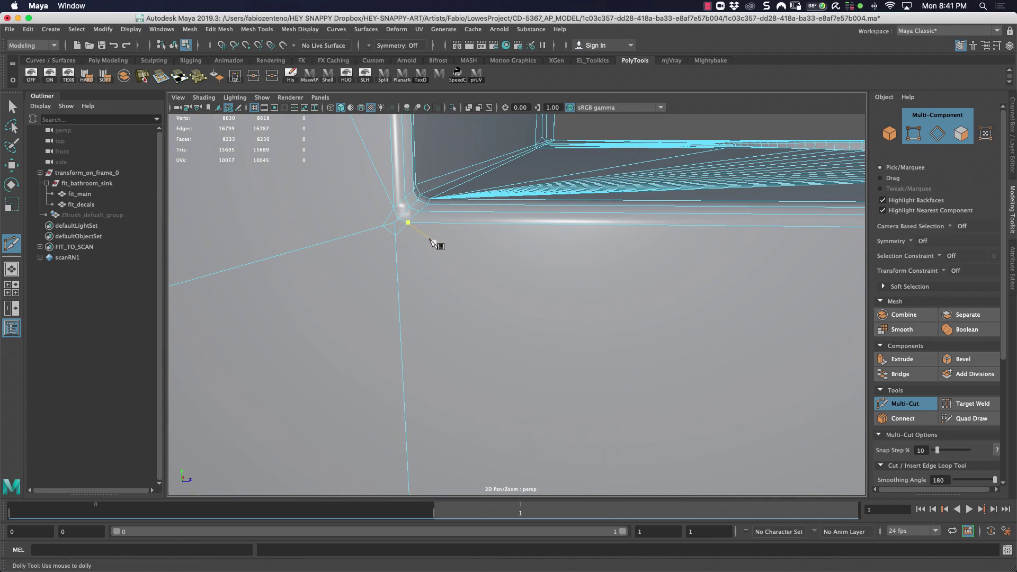
right_click_drag(737, 272, 541, 281, "alt")
middle_click_drag(703, 292, 455, 278, "alt")
right_click_drag(466, 286, 768, 323, "alt")
middle_click_drag(779, 329, 615, 303, "alt")
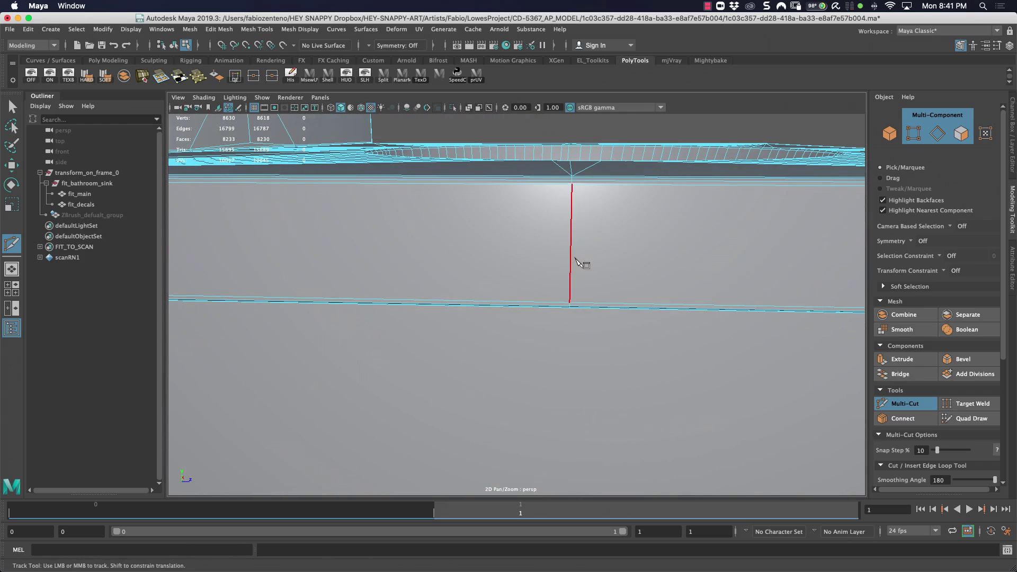
left_click(609, 308)
right_click_drag(656, 259, 577, 258, "alt")
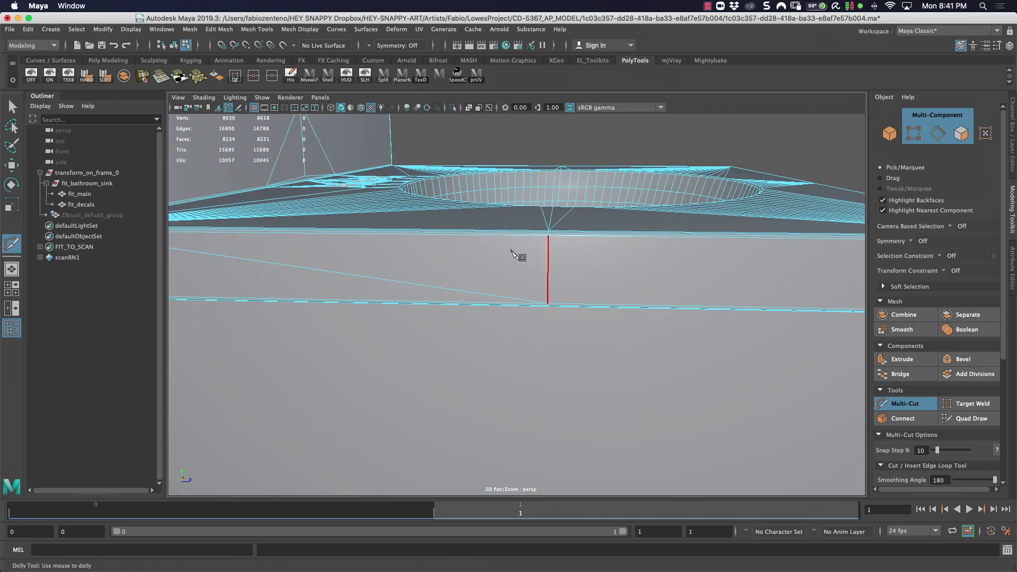
- Cut a matching edge on the countertop's other side face, from the backsplash corner to the middle vertical edge's lower end, and leave Multi-Cut
left_click_drag(511, 251, 582, 244, "alt")
middle_click_drag(741, 270, 631, 288, "alt")
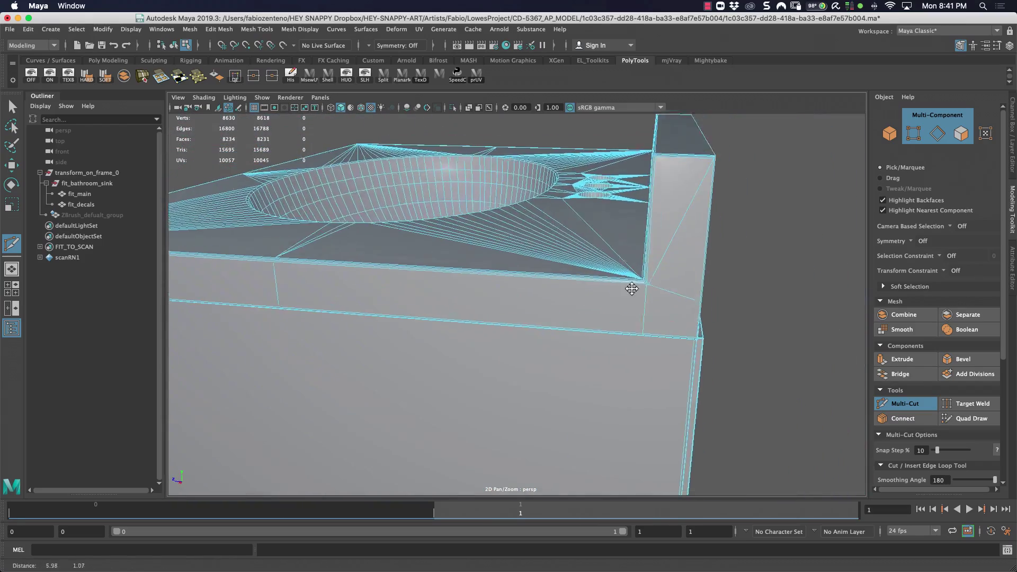
right_click_drag(601, 299, 736, 304, "alt")
middle_click_drag(847, 296, 653, 304, "alt")
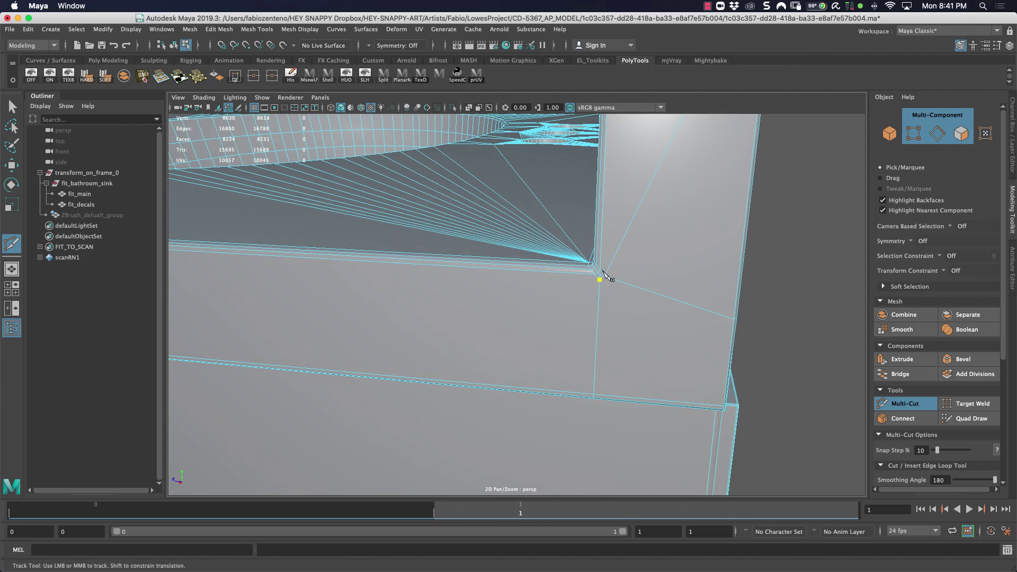
middle_click_drag(425, 311, 750, 319, "alt")
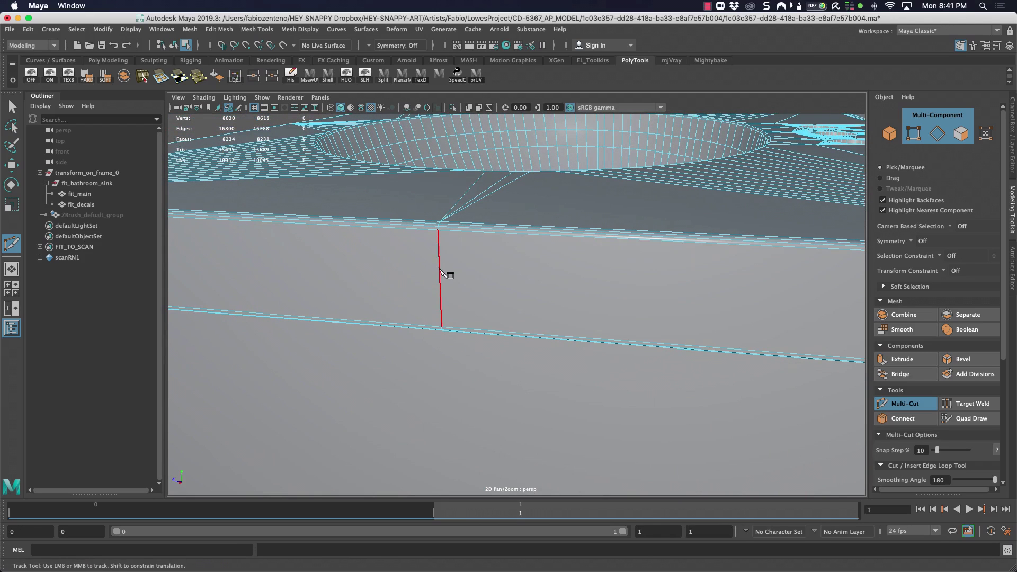
key("Return")
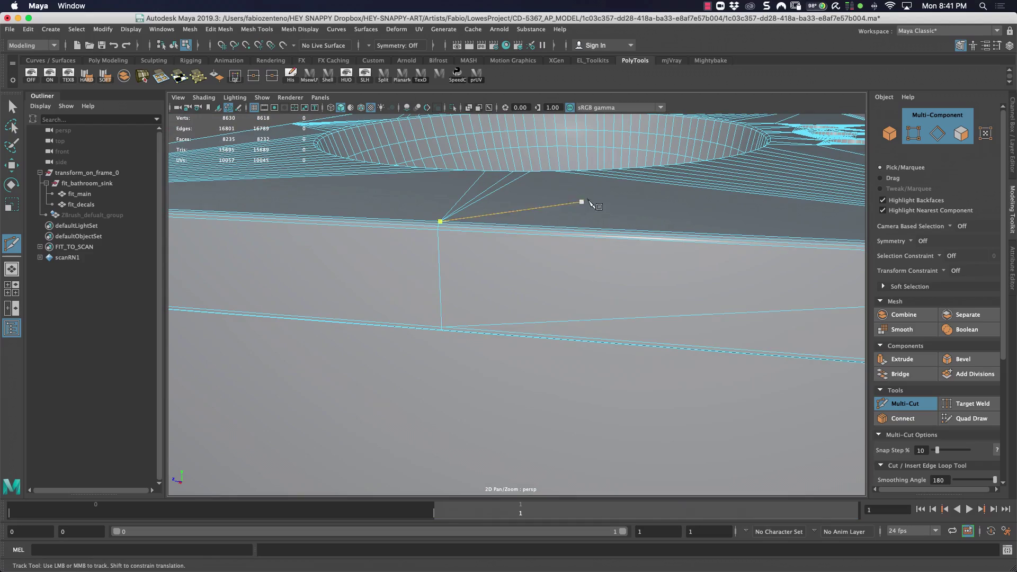
key("w")
- Return to object mode, select fit_main and delete its construction history
scroll(654, 233, "down", 10)
scroll(559, 233, "up", 6)
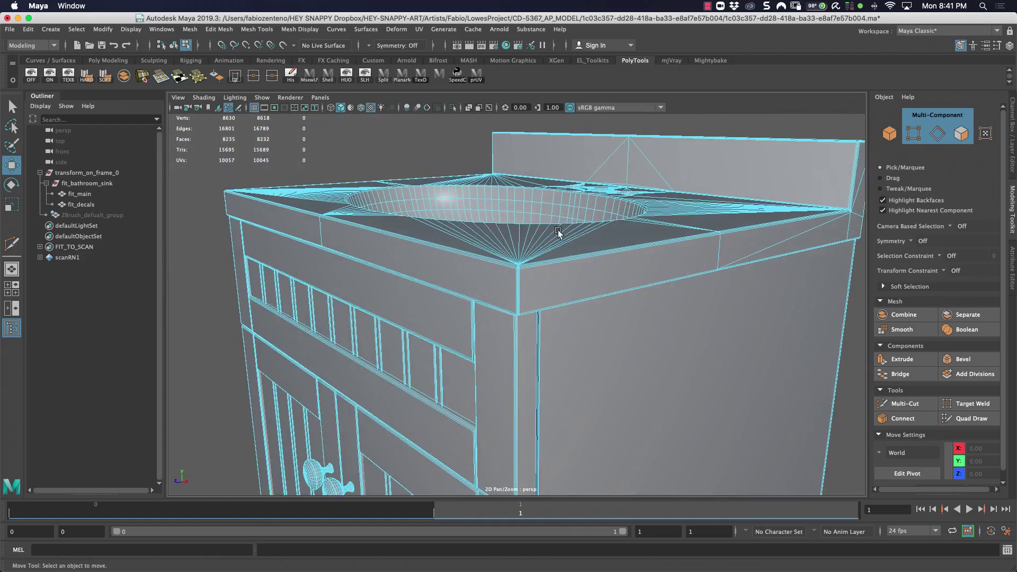
scroll(588, 258, "up", 6)
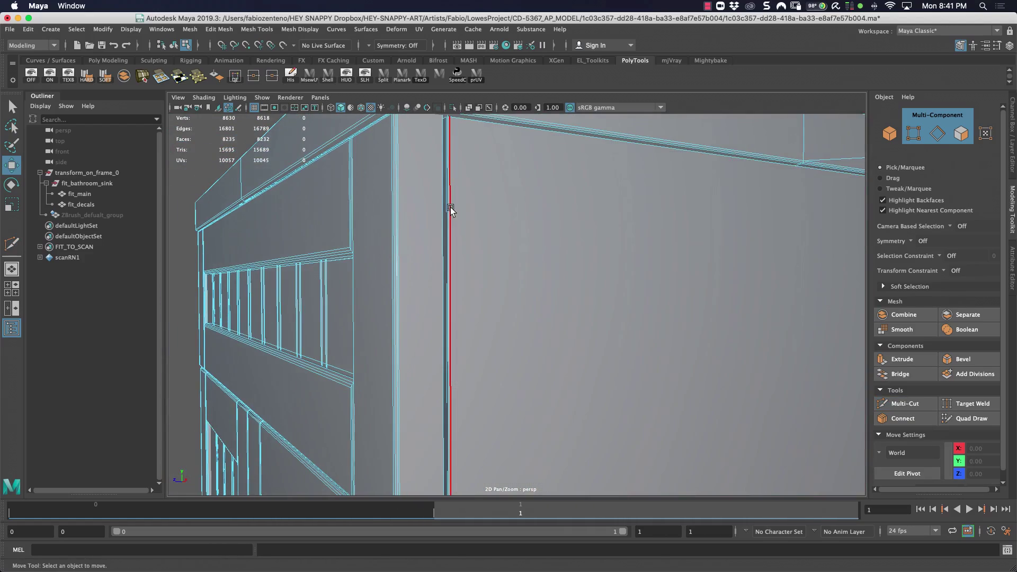
right_click_drag(444, 205, 494, 186)
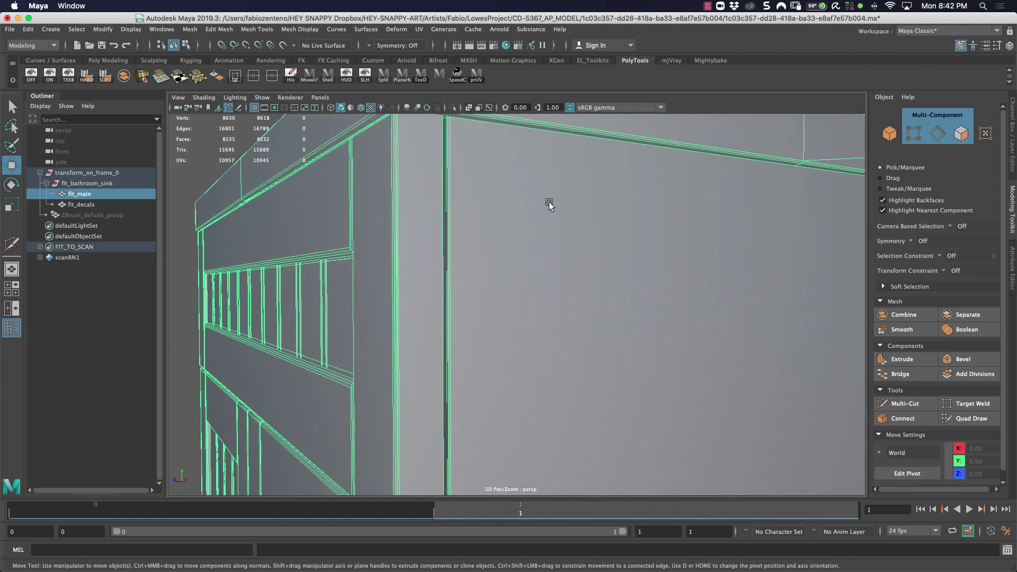
scroll(353, 194, "down", 5)
left_click(353, 193)
left_click_drag(420, 217, 456, 241, "alt")
right_click_drag(456, 241, 435, 319, "alt")
left_click(435, 319)
key("space")
left_click(307, 278)
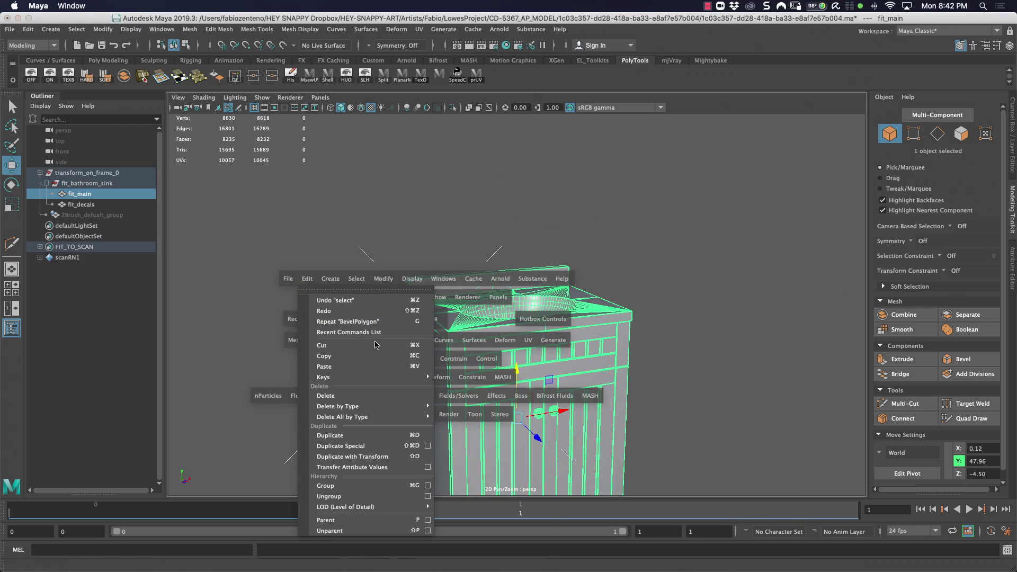
mouse_move(408, 407)
left_click(458, 415)
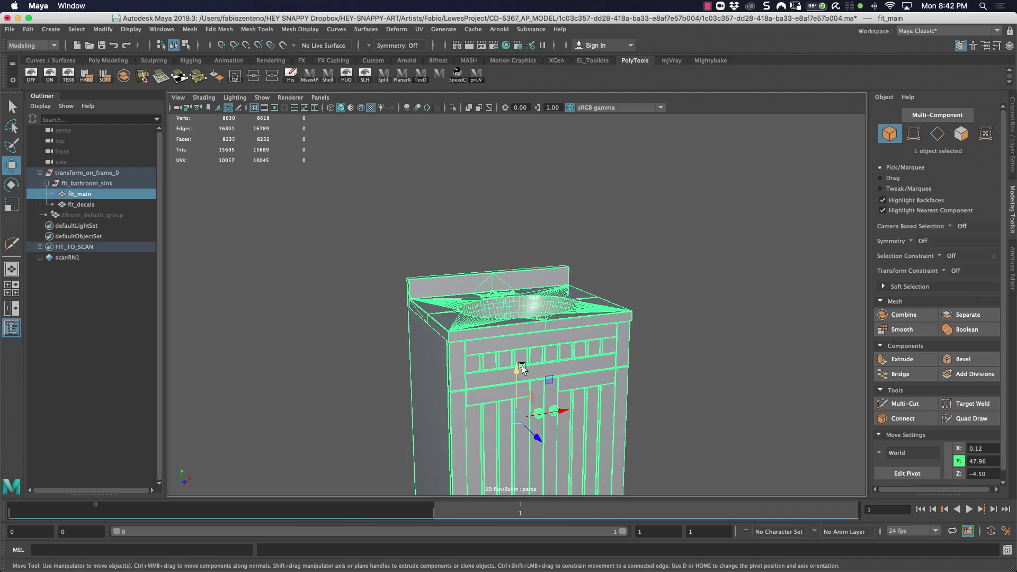
- Deselect the vanity, optimize the scene size and save the scene
left_click_drag(468, 281, 581, 301, "alt")
left_click(490, 252)
left_click_drag(491, 252, 510, 302, "alt")
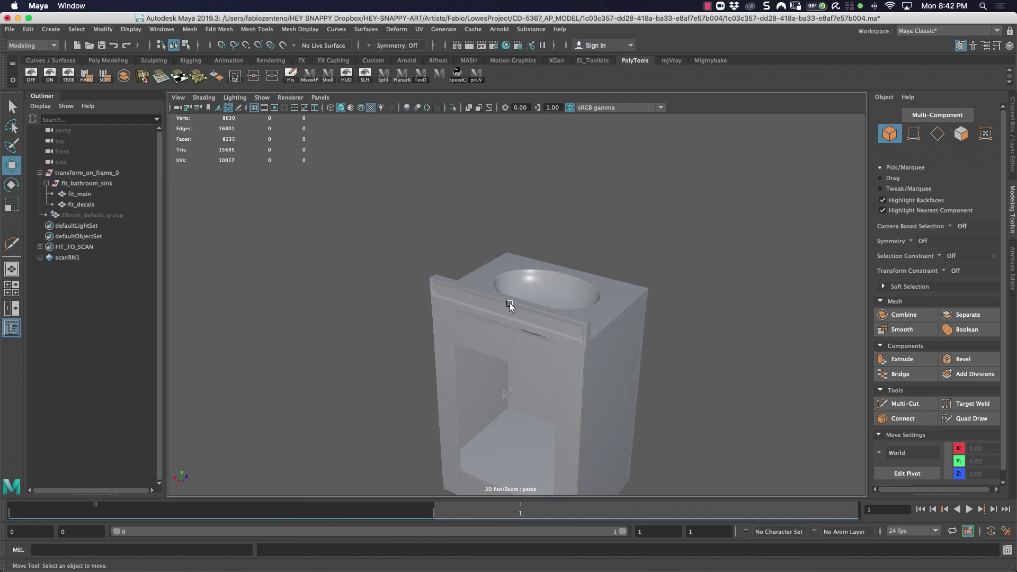
left_click(10, 29)
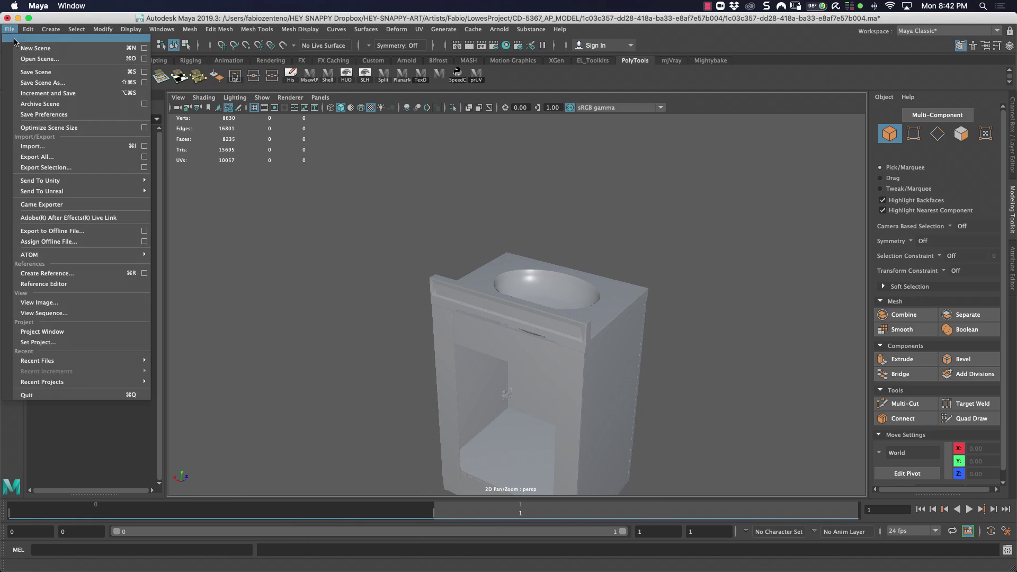
left_click(62, 129)
left_click(484, 296)
mouse_move(604, 322)
left_mouse_down("alt")
mouse_move(527, 340)
mouse_move(511, 307)
mouse_move(510, 251)
mouse_move(555, 306)
mouse_move(612, 303)
left_mouse_up("alt")
key("super+s")
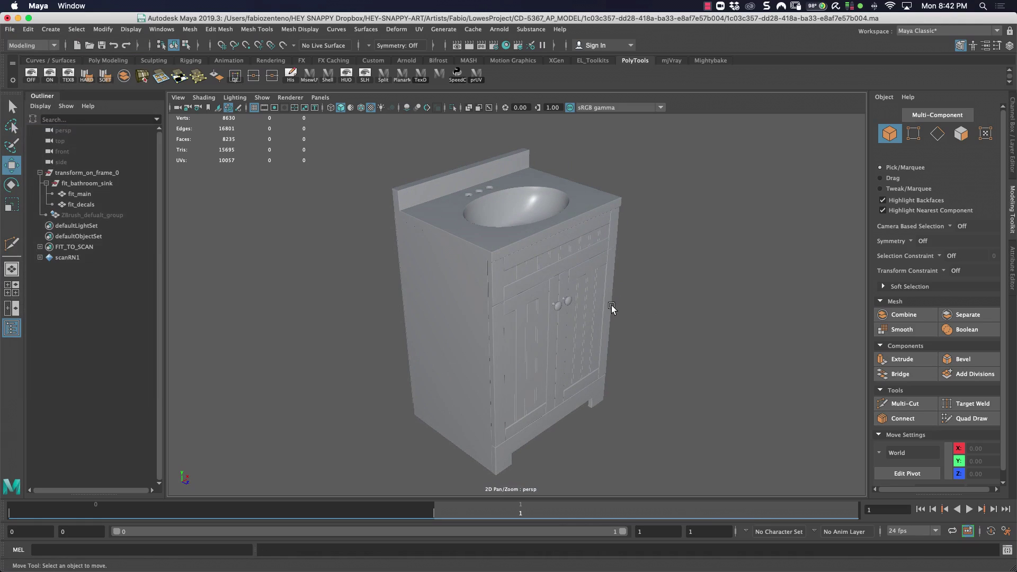
left_click(708, 7)
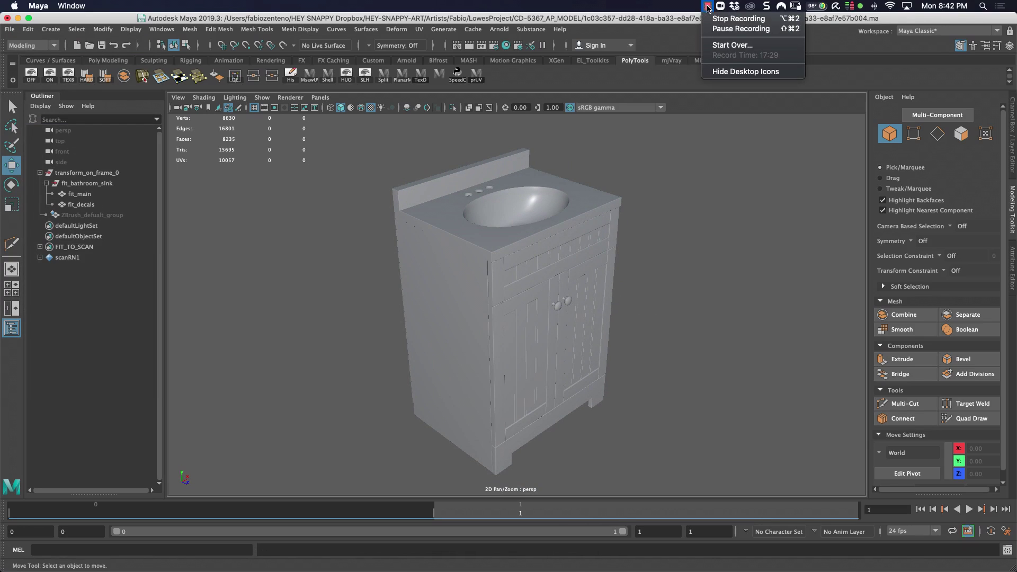